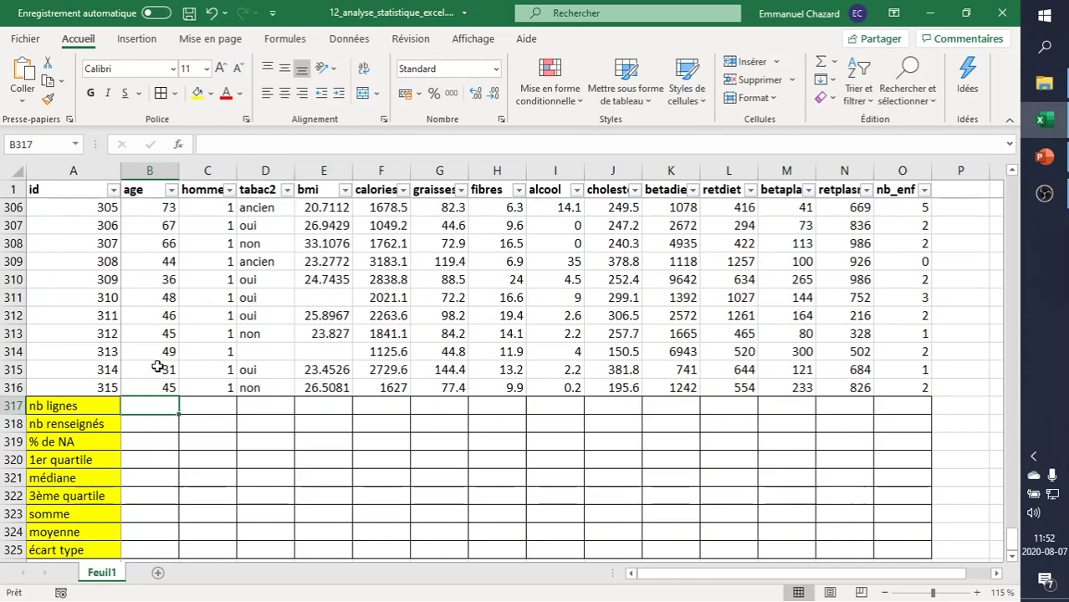
- Clear the age values in cells B311, B313 and B308 to create missing data
left_click(150, 294)
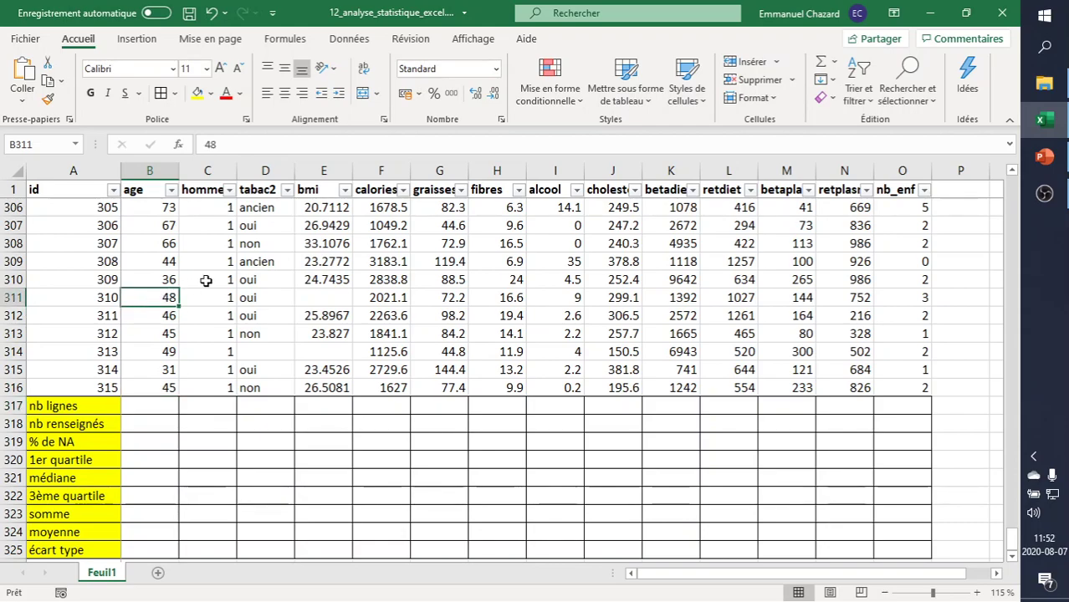
key("Delete")
key("Down")
key("Down")
key("Up")
key("Up")
key("Up")
key("Up")
key("Up")
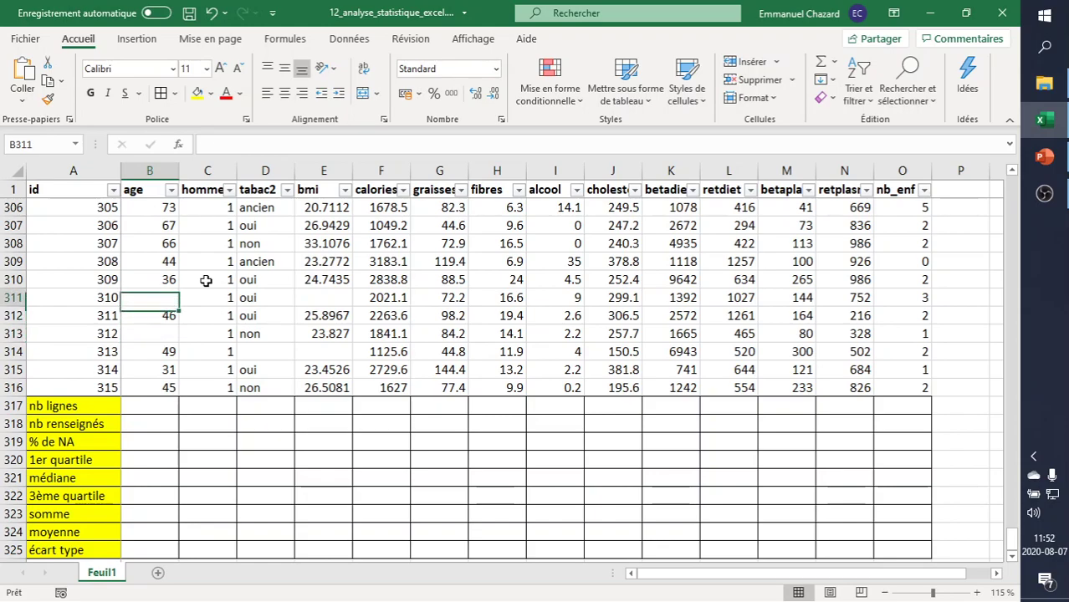
key("Delete")
key("Up")
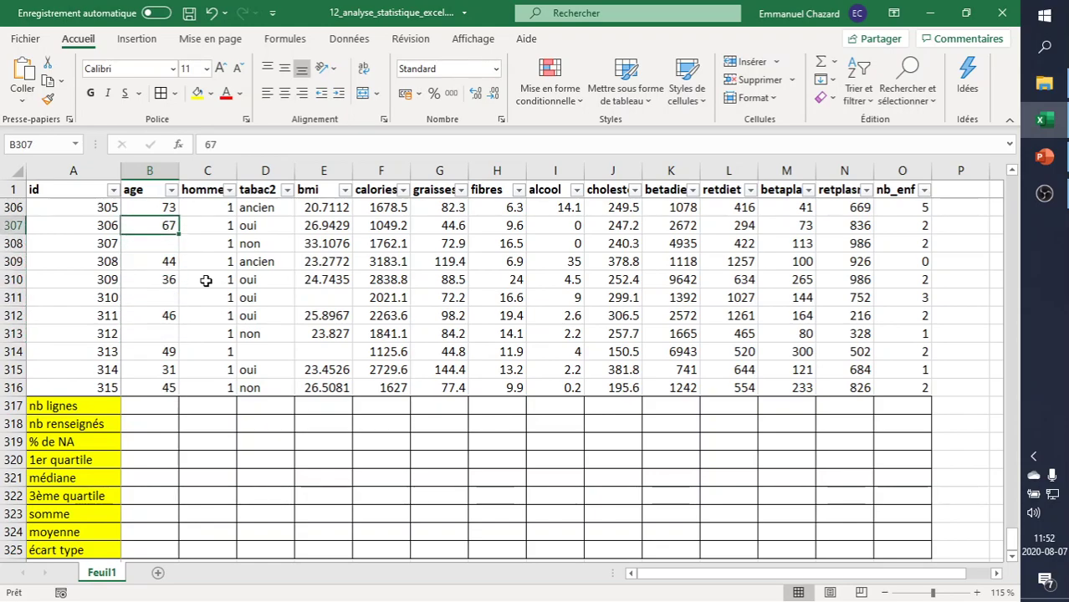
key("Left")
key("Down")
key("Down")
key("Down")
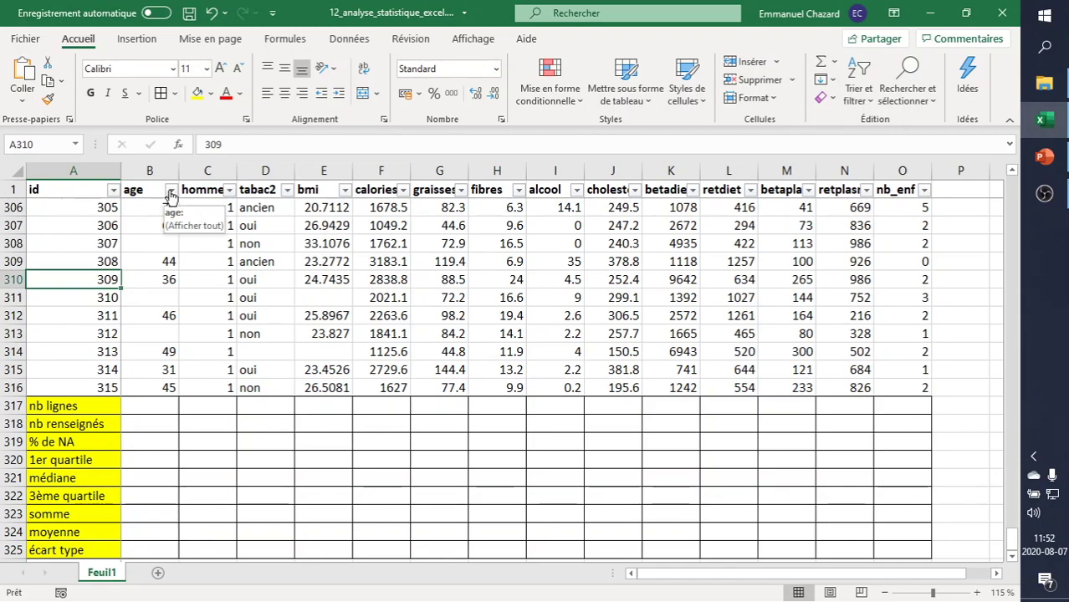
- Check the end of the age column's filter list for an empty-values entry, leaving the filter unapplied
left_click(171, 194)
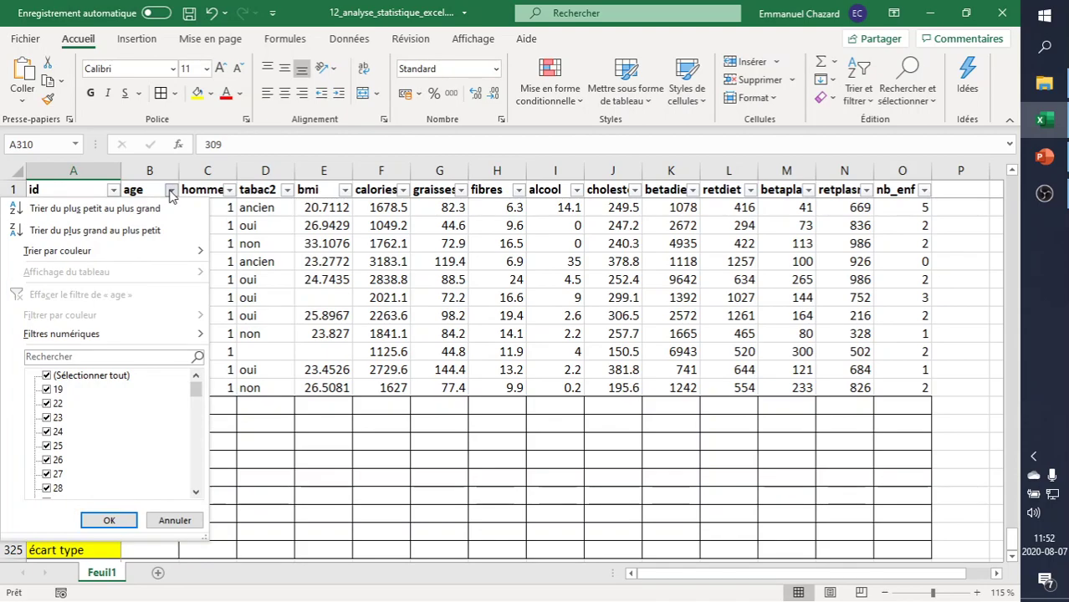
left_click_drag(196, 395, 213, 499)
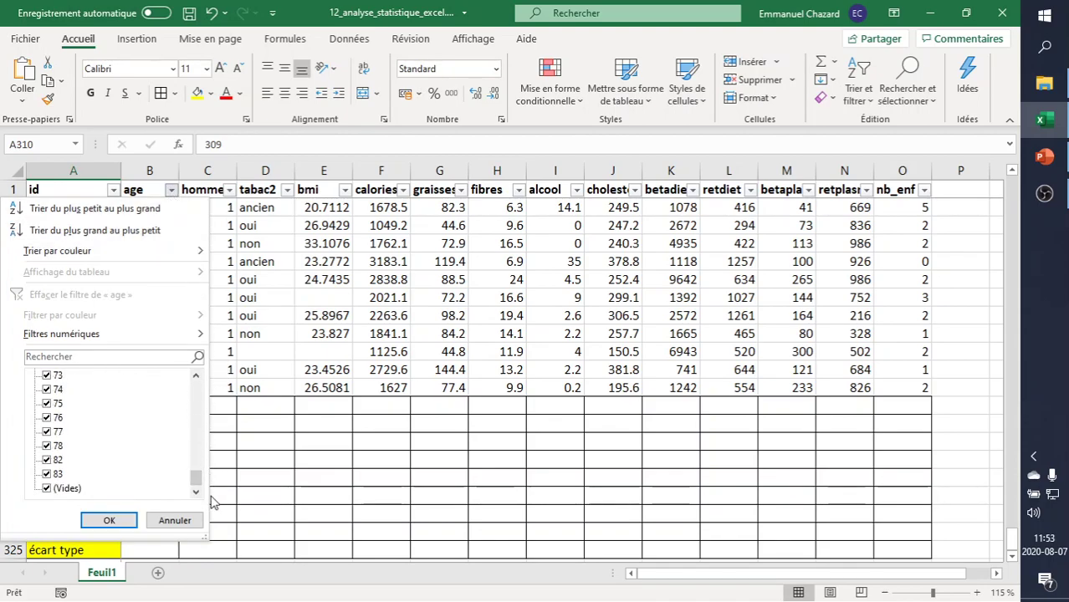
key("Escape")
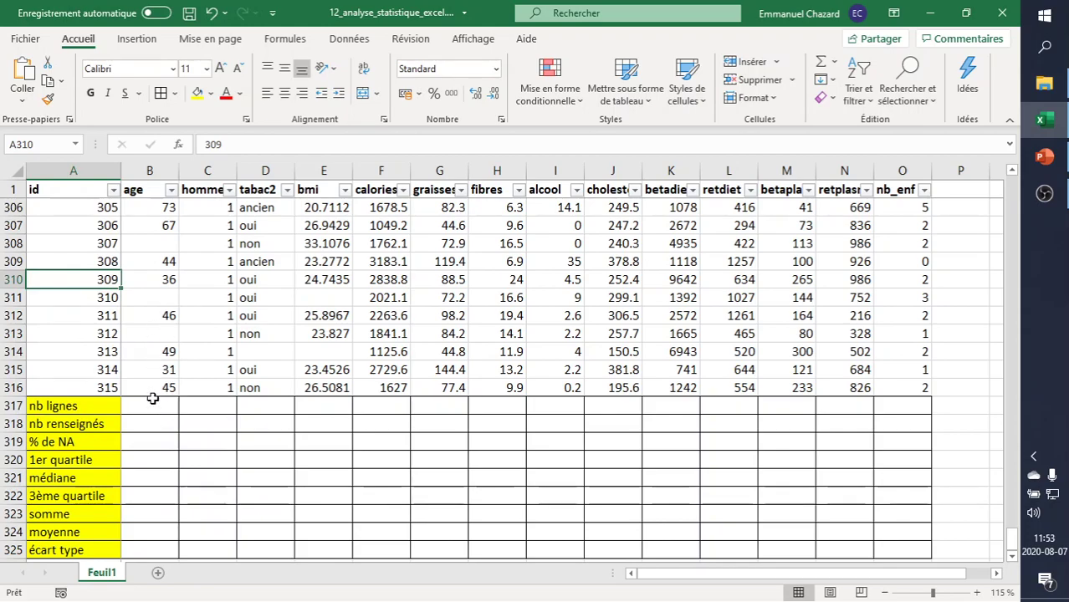
- Enter =lignes(B2:B316) in the nb lignes cell B317 to count the rows of the age column
left_click(150, 406)
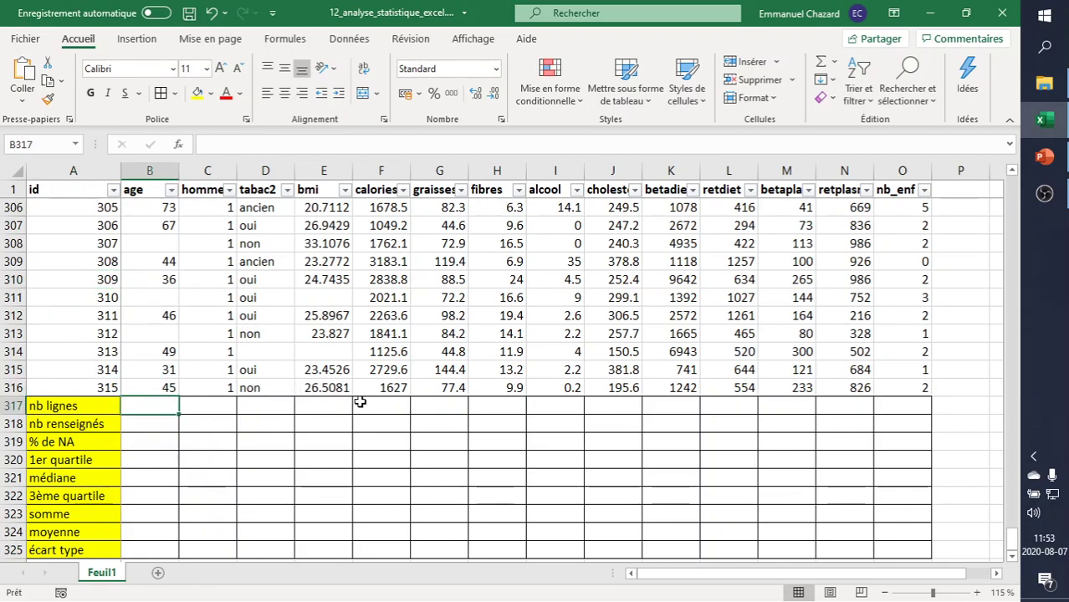
type("nbli")
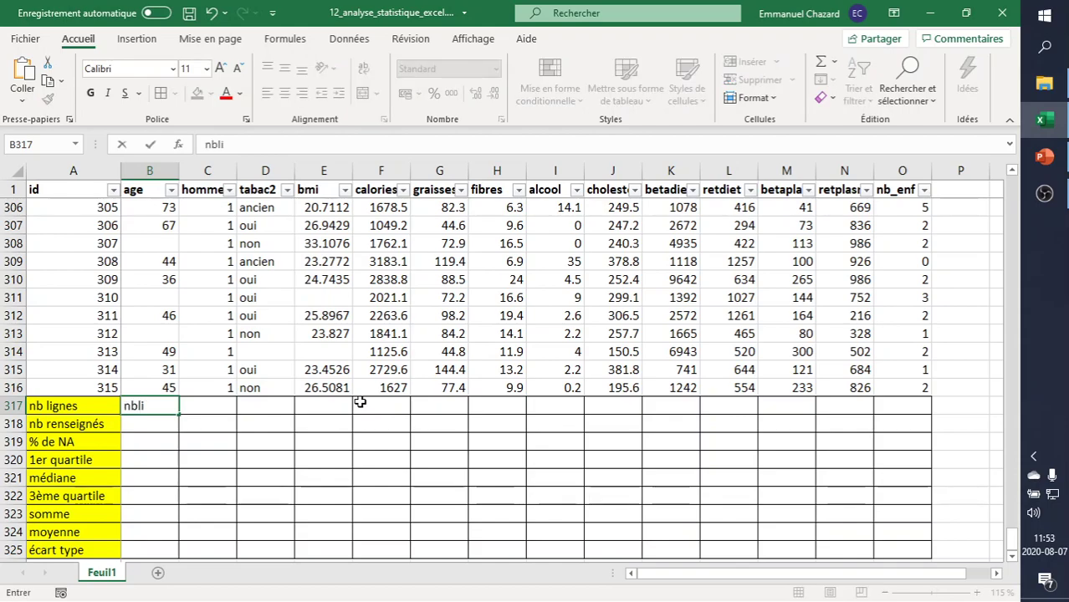
type("=lignes(")
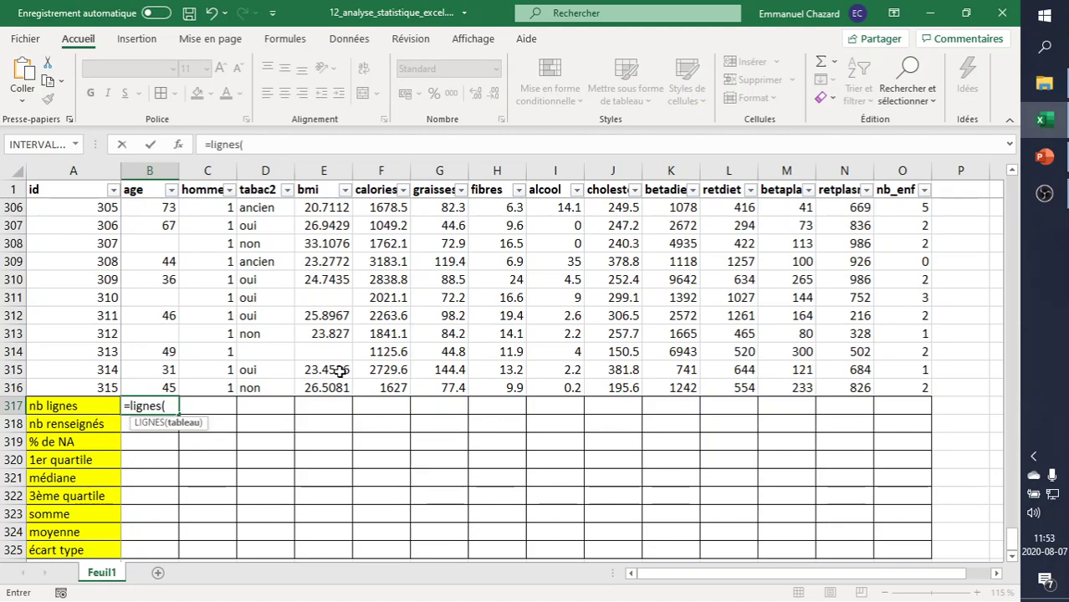
left_click(167, 387)
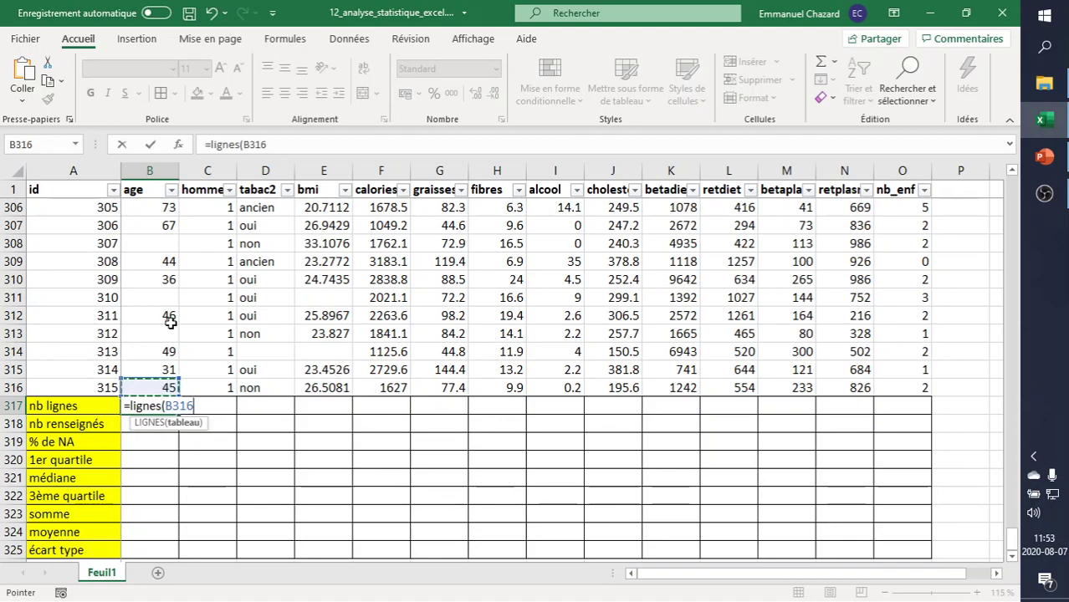
left_click(139, 189, "shift")
left_click_drag(143, 190, 143, 189)
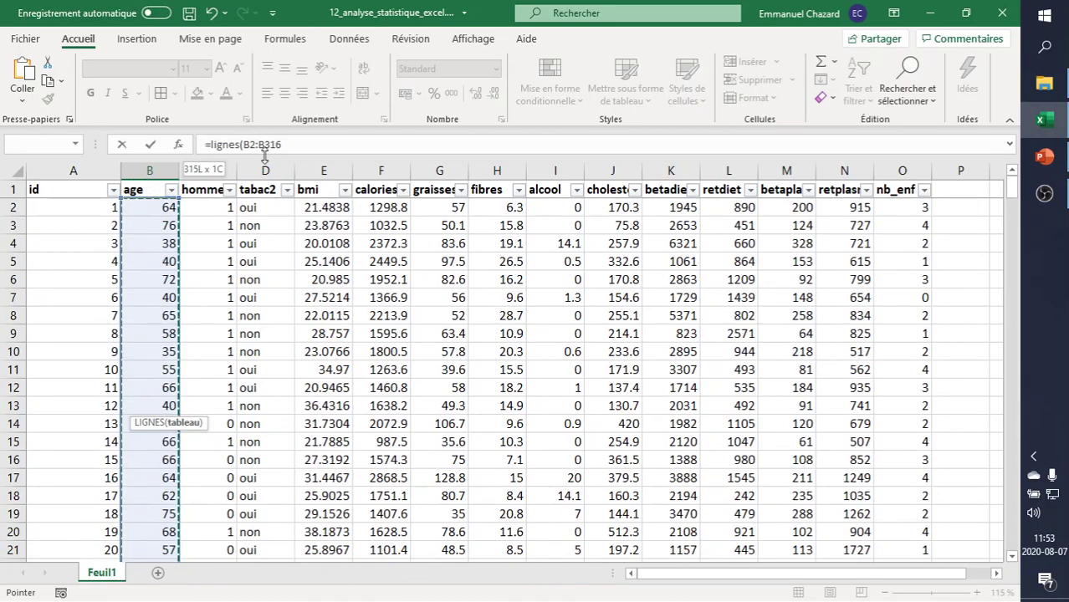
type(")")
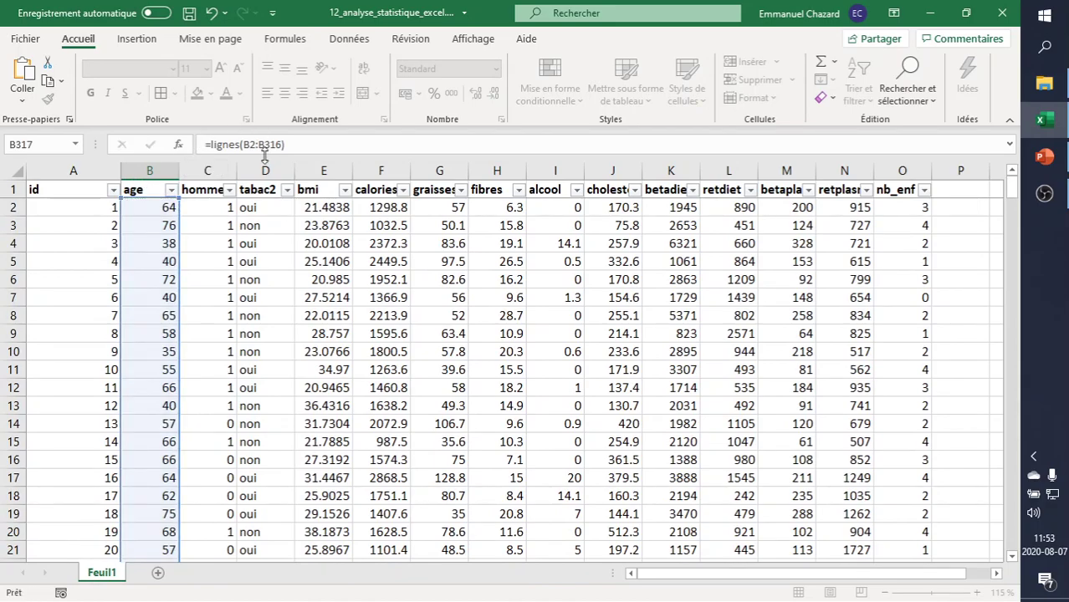
key("Return")
- Enter an nbval formula over B2:B316 in the nb renseignés cell B318 to count the filled-in ages
scroll(215, 353, "down", 2)
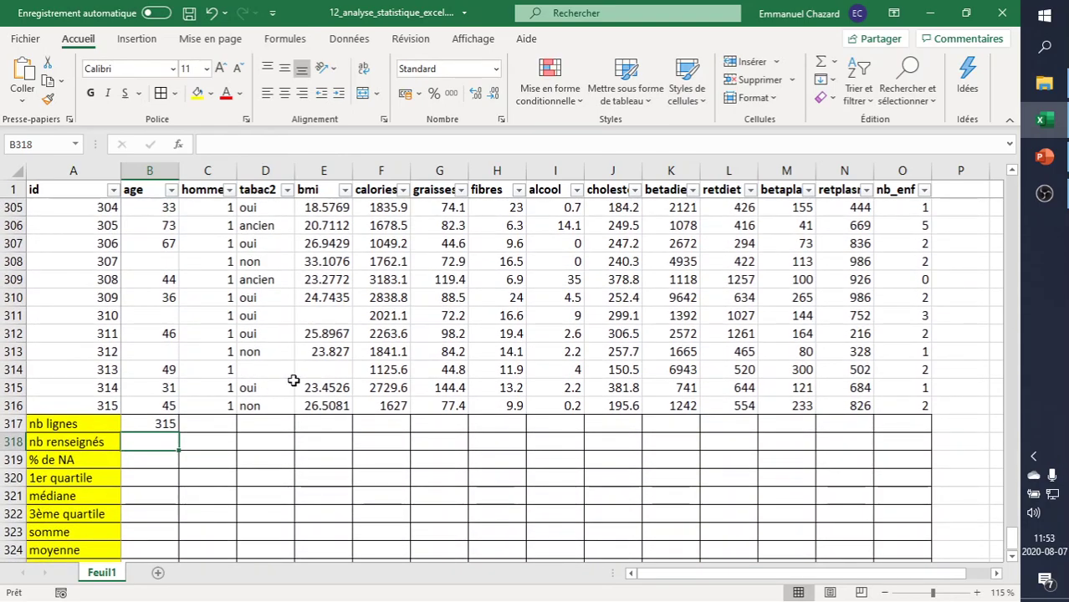
type("=nbval(")
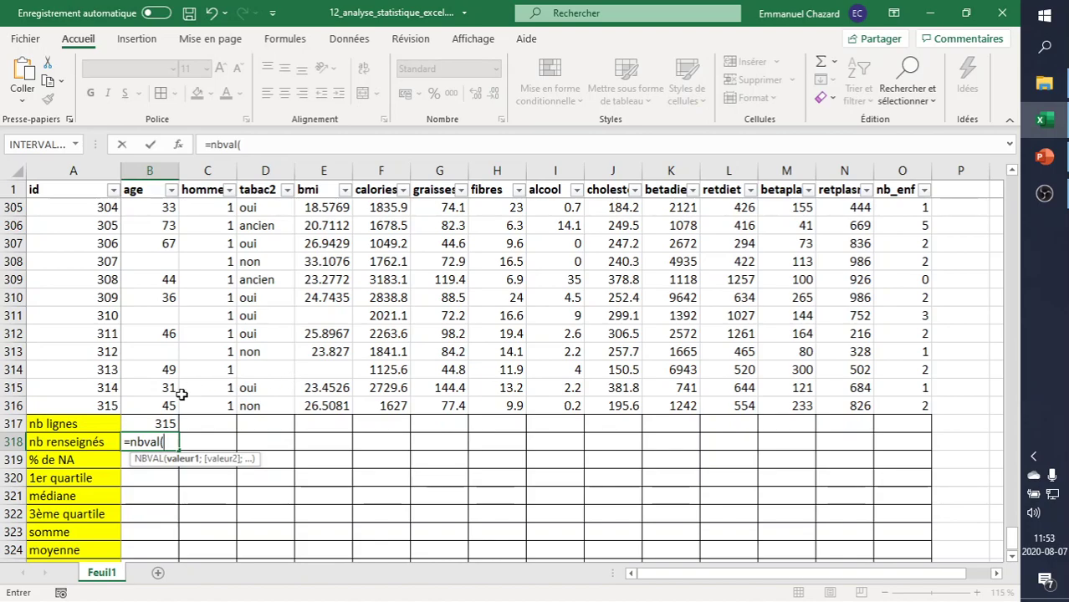
left_click_drag(160, 406, 145, 191)
key("Return")
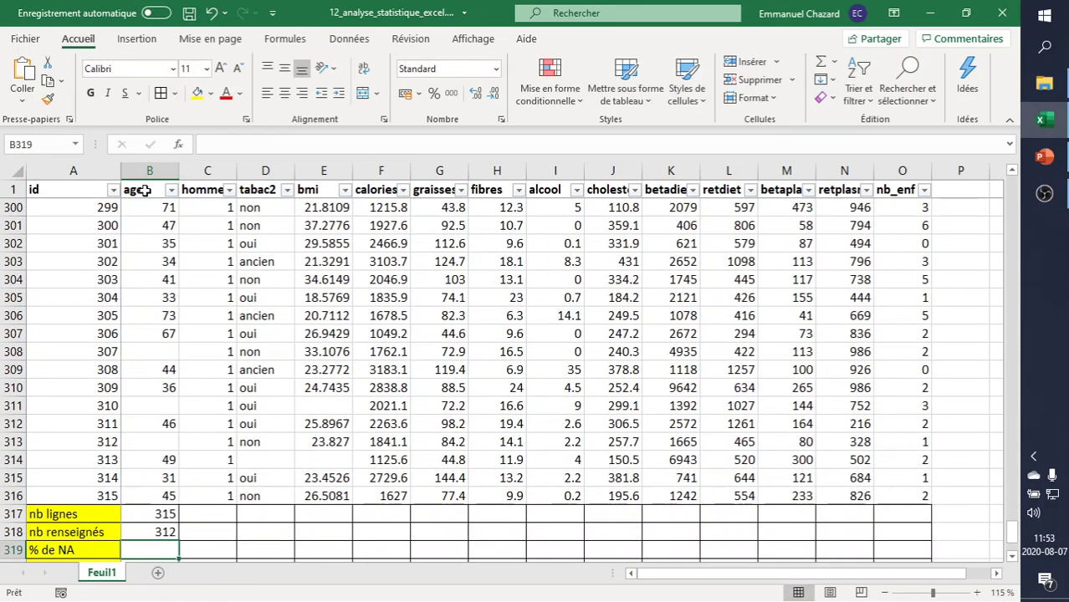
- Copy the argument (B2:B316) from the NBVAL formula in B318, leaving the formula as it is
key("Up")
key("Down")
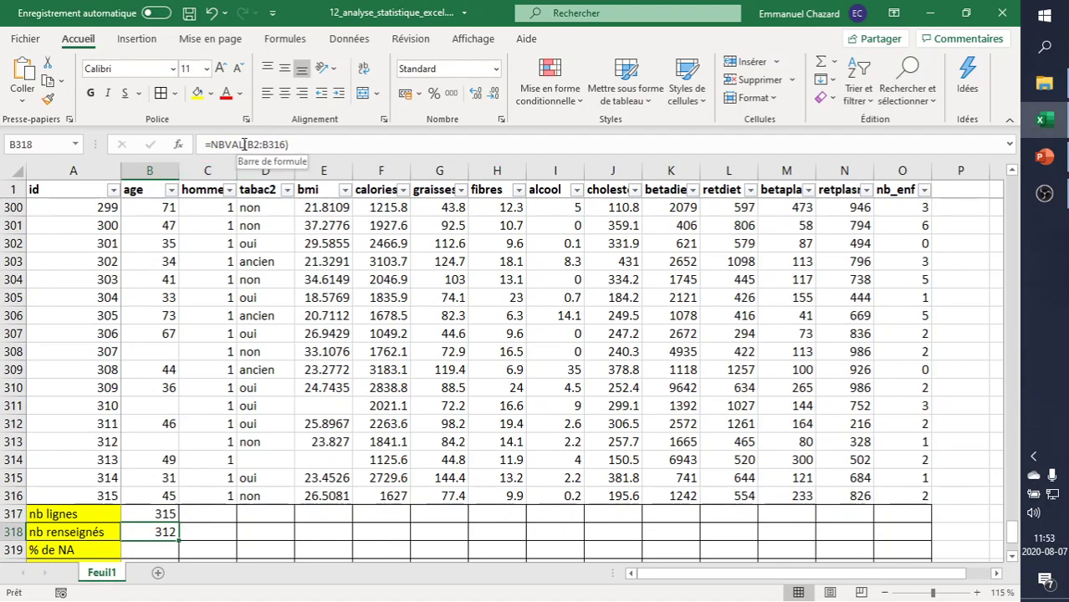
left_click(362, 145)
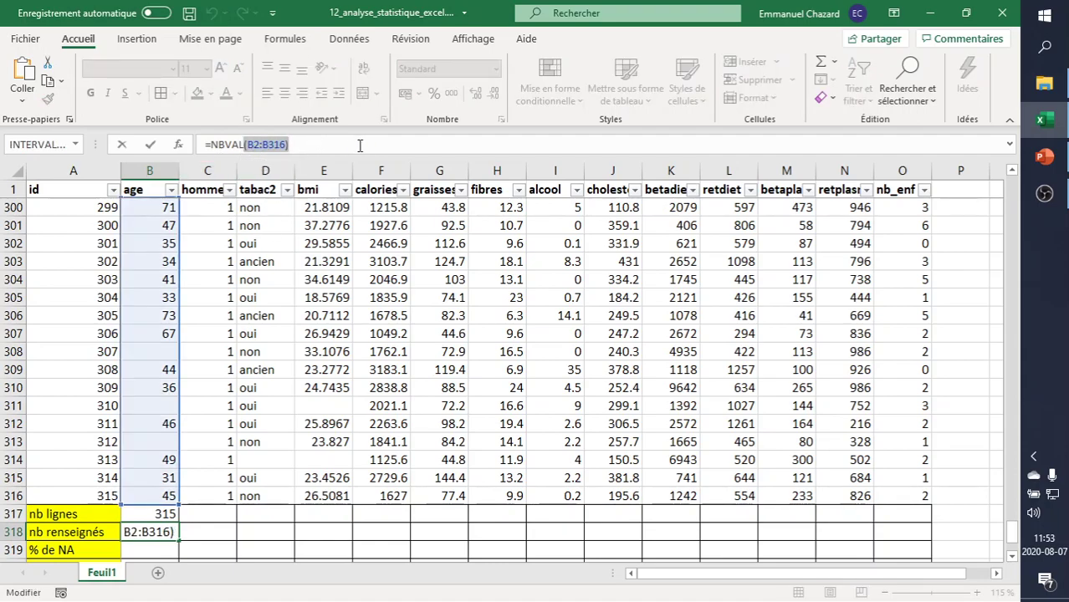
key("ctrl+Return")
scroll(180, 459, "down", 2)
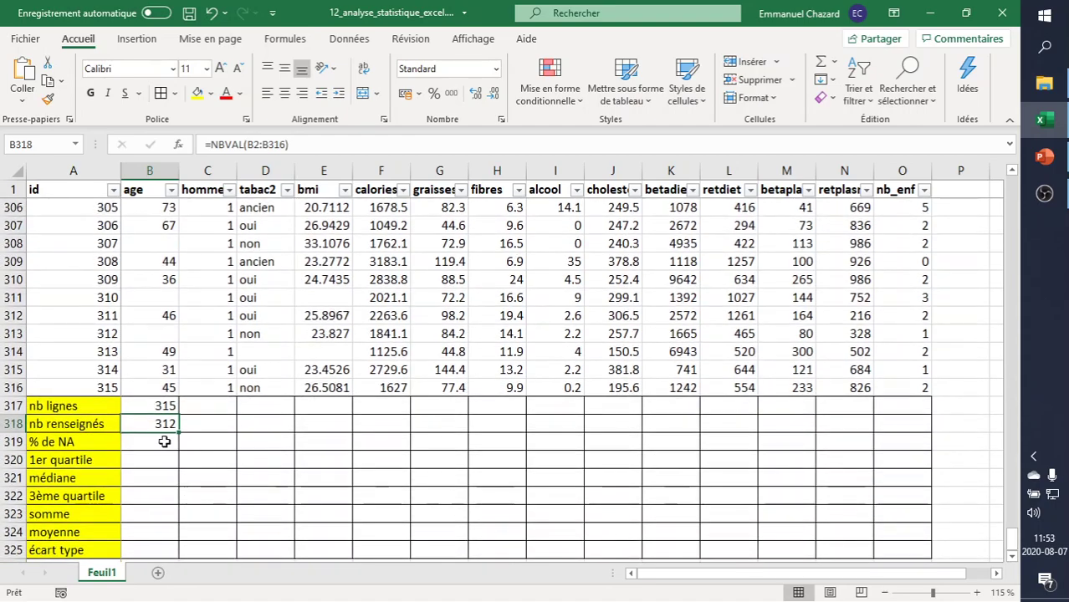
- Enter =(lignes(B2:B316) - nbval(B2:B316)) / lignes(B2:B316) in the % de NA cell B319
left_click(167, 442)
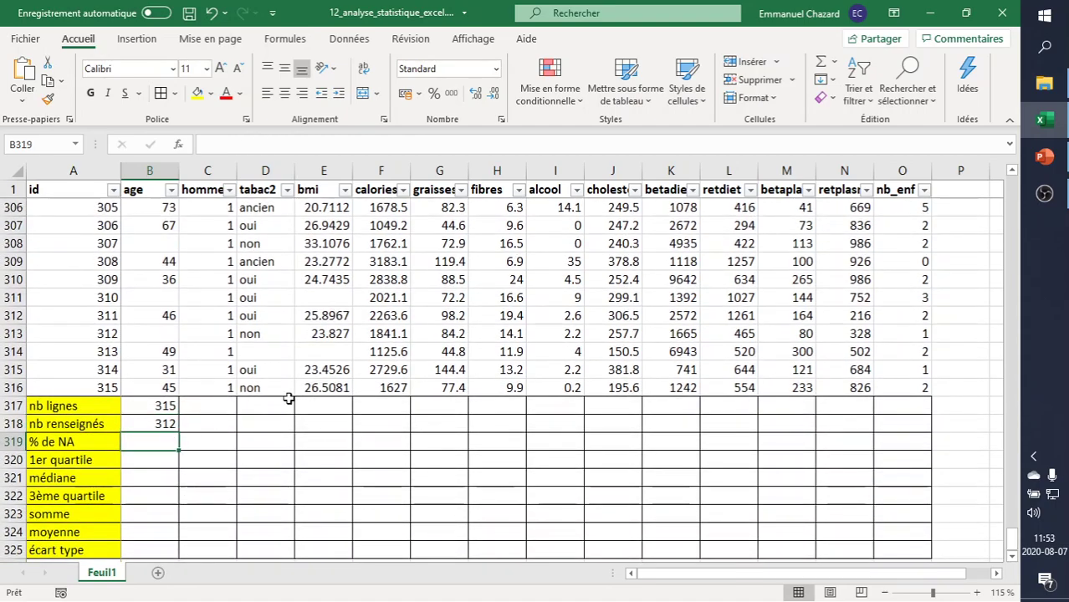
type("=(")
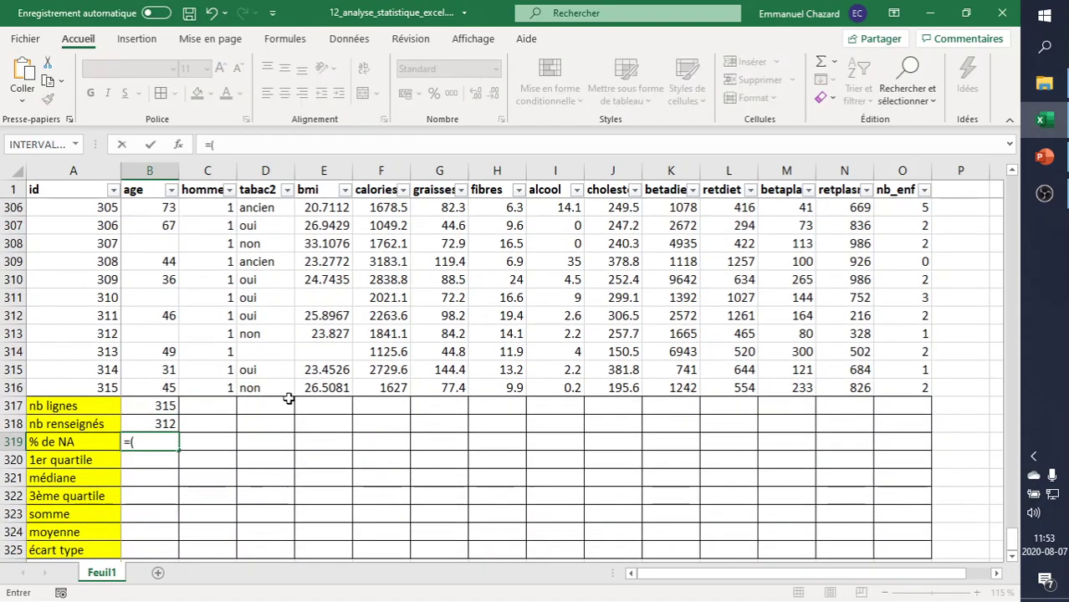
type("lignes")
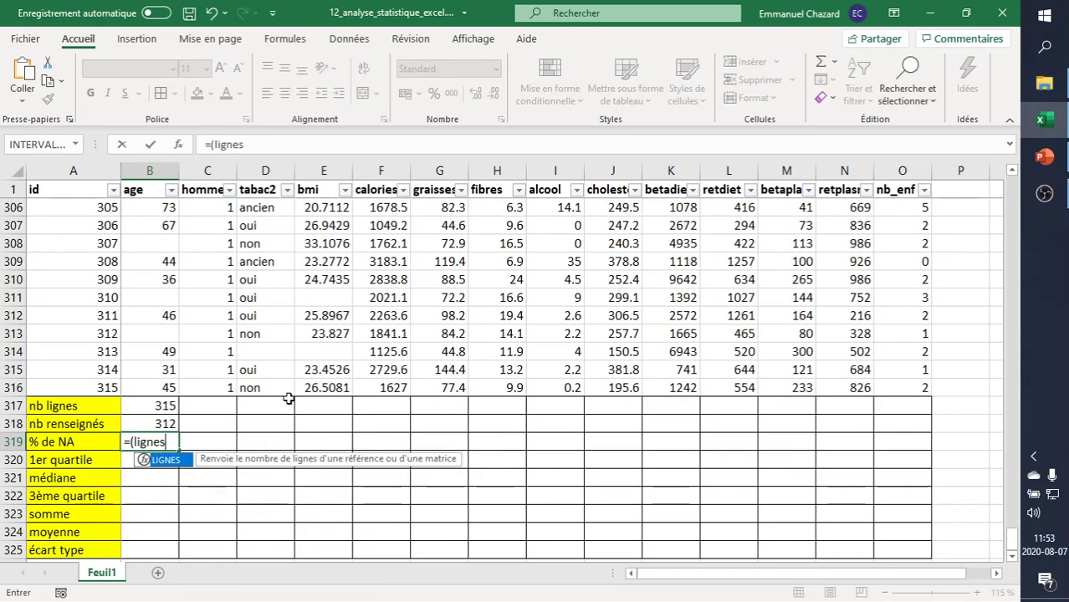
type("(B2:B316) -")
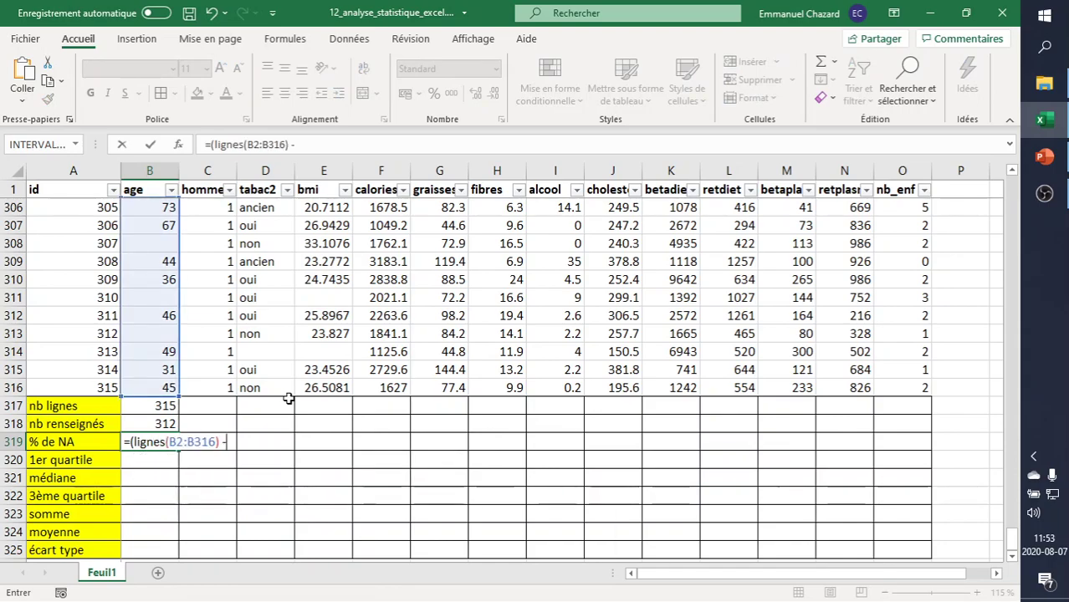
type(" nbval(B2:B316)")
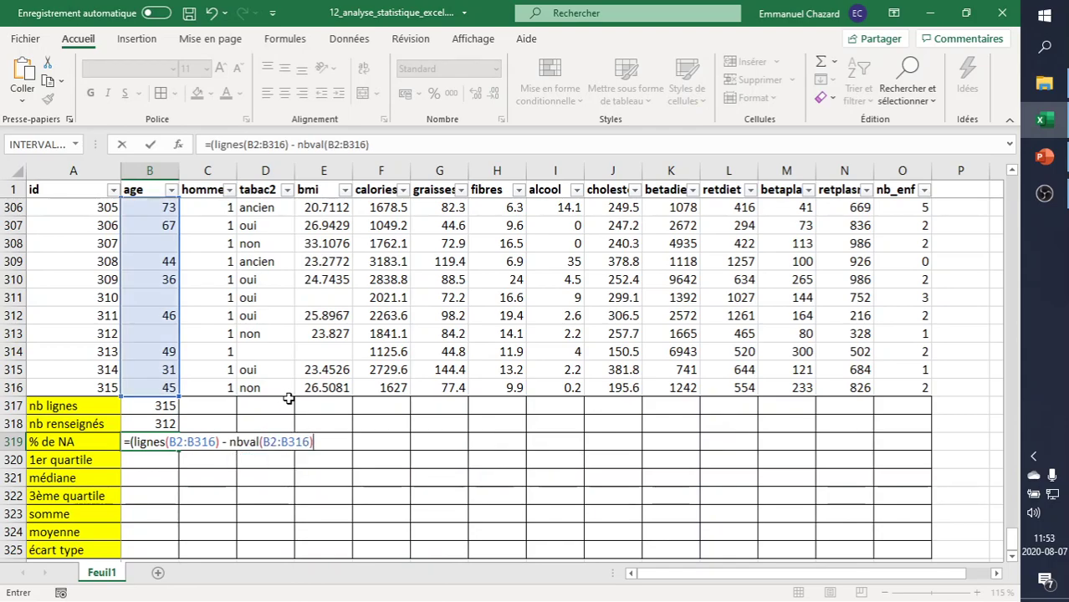
type(") / lignes(B2:B316)")
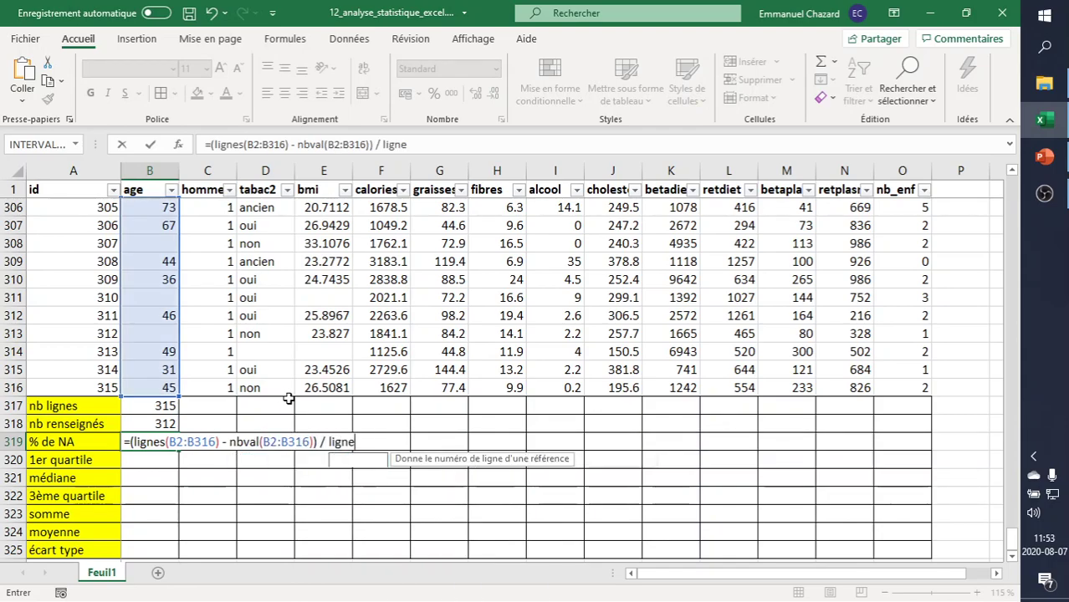
key("Return")
- Format the % de NA cell B319 as a percentage with two decimal places
key("Up")
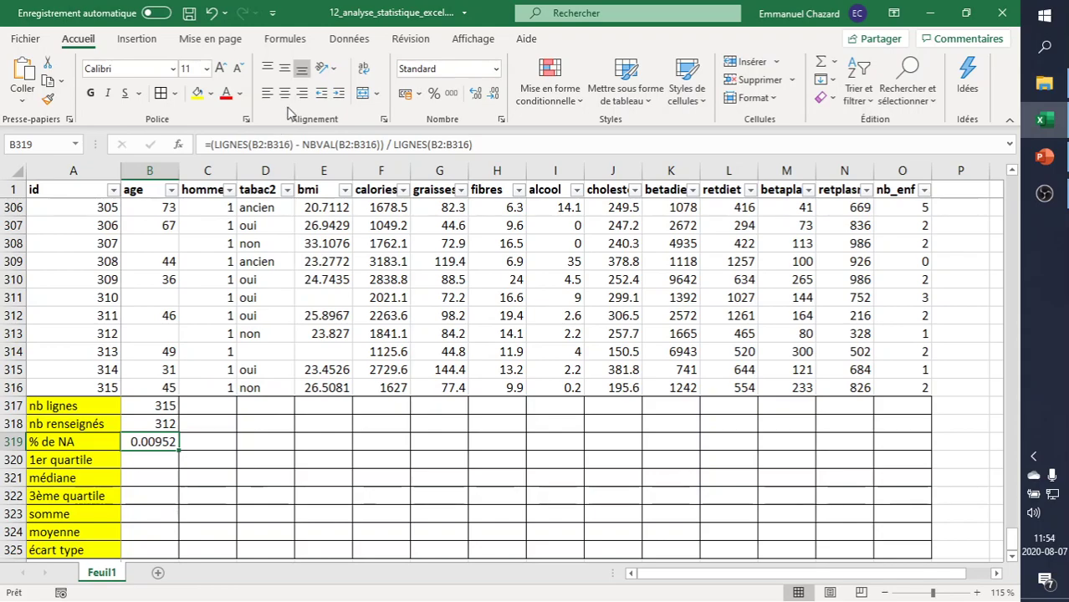
left_click(434, 95)
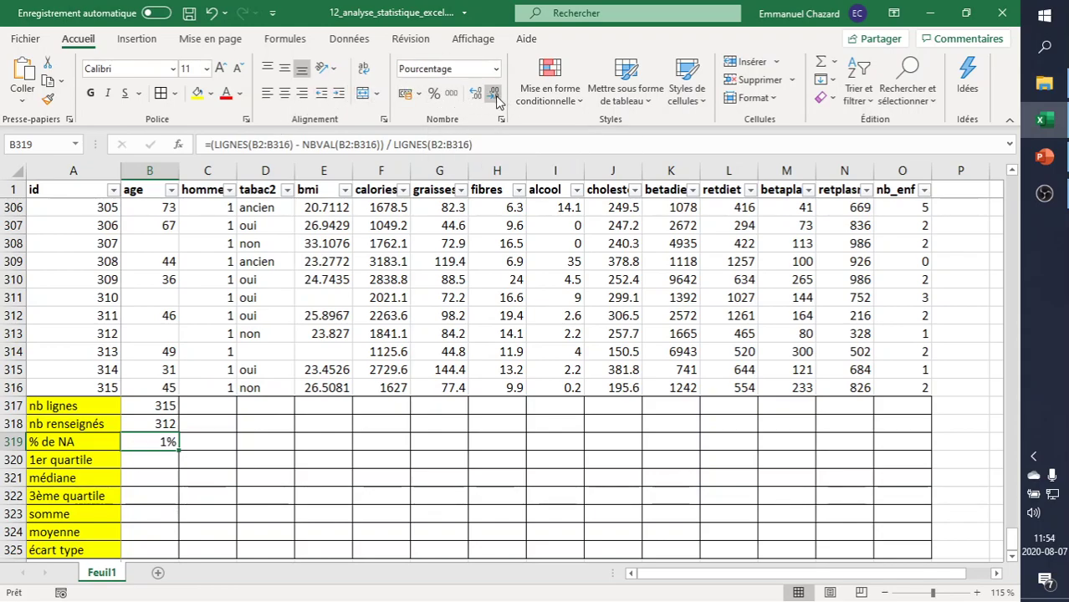
left_click(475, 95)
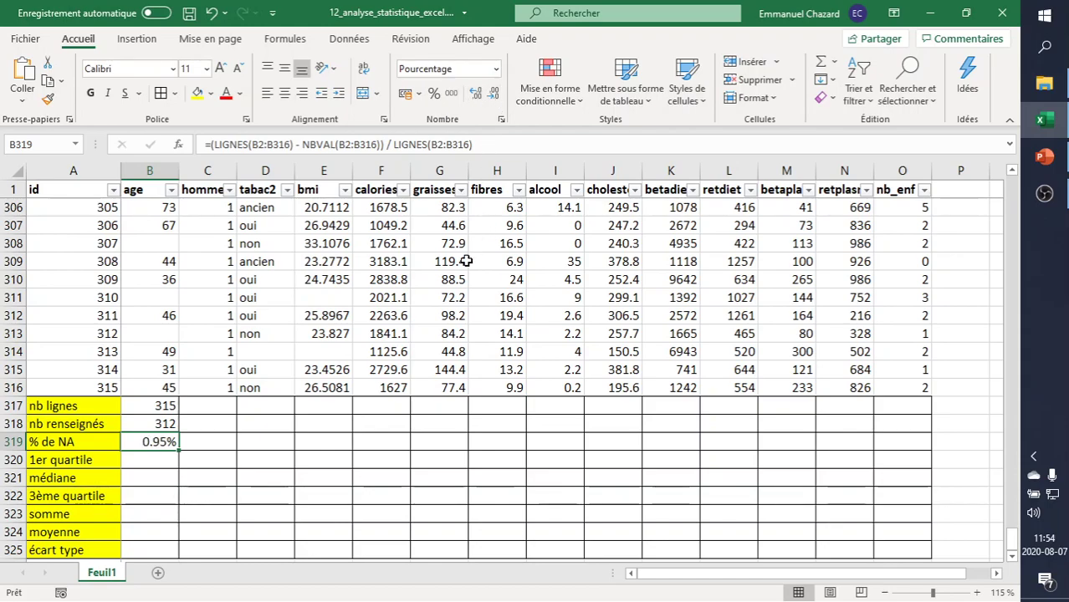
- Enter =quartile.inclure(B2:B316 ; 1) in the 1er quartile cell B320 for the age column
left_click(151, 460)
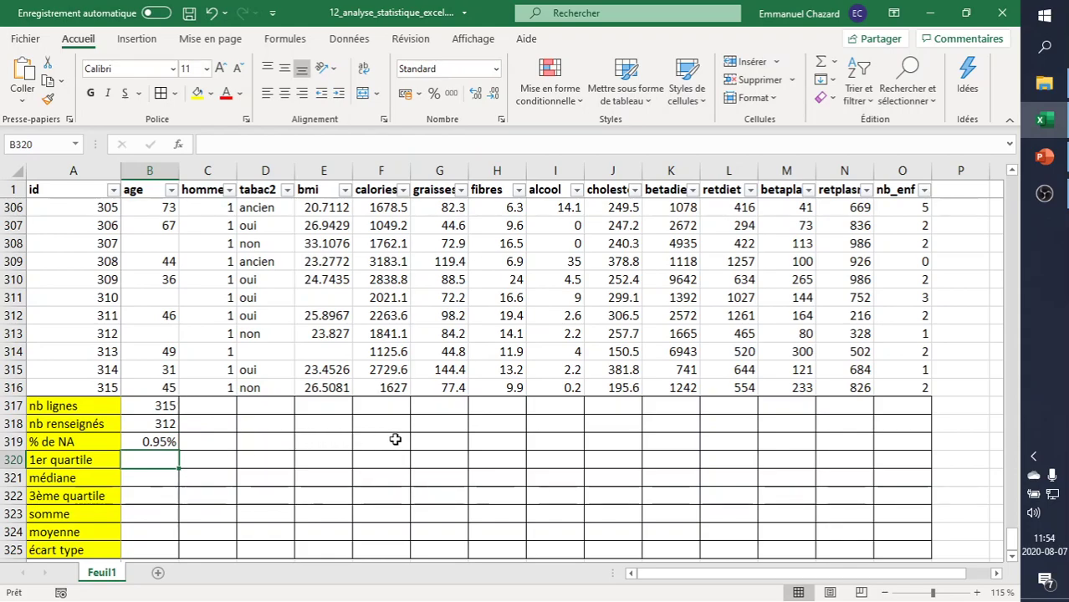
type("=q")
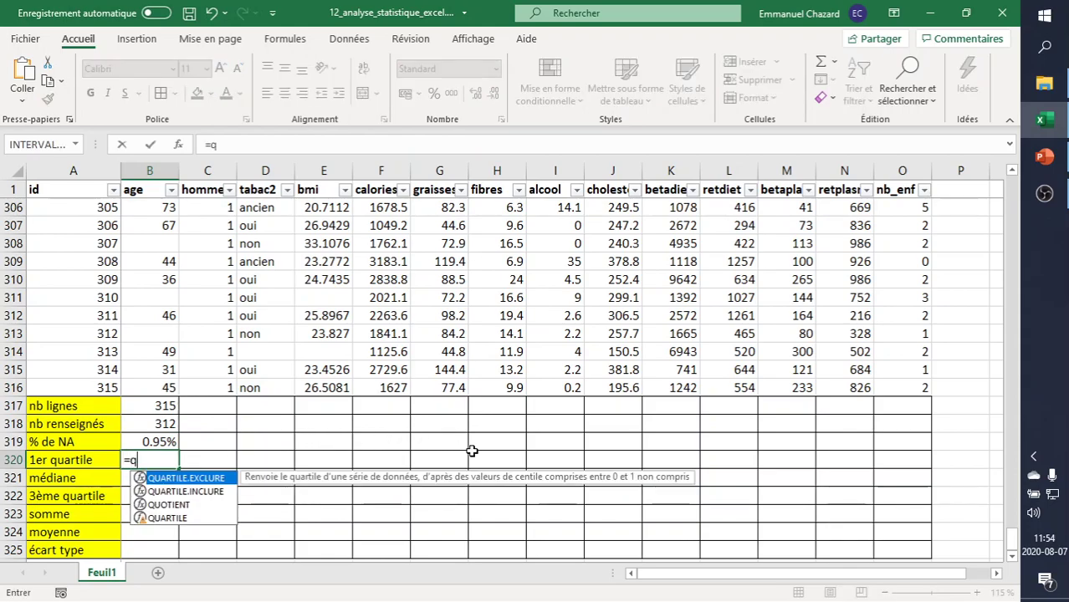
type("uartile.inclure")
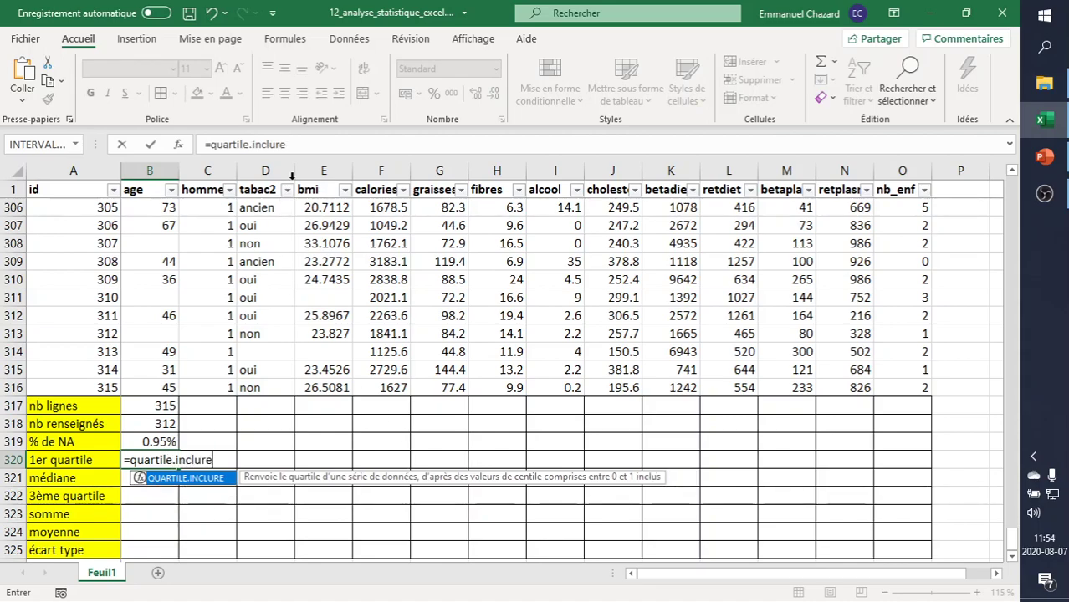
left_click(301, 146)
type("(B2:B316)")
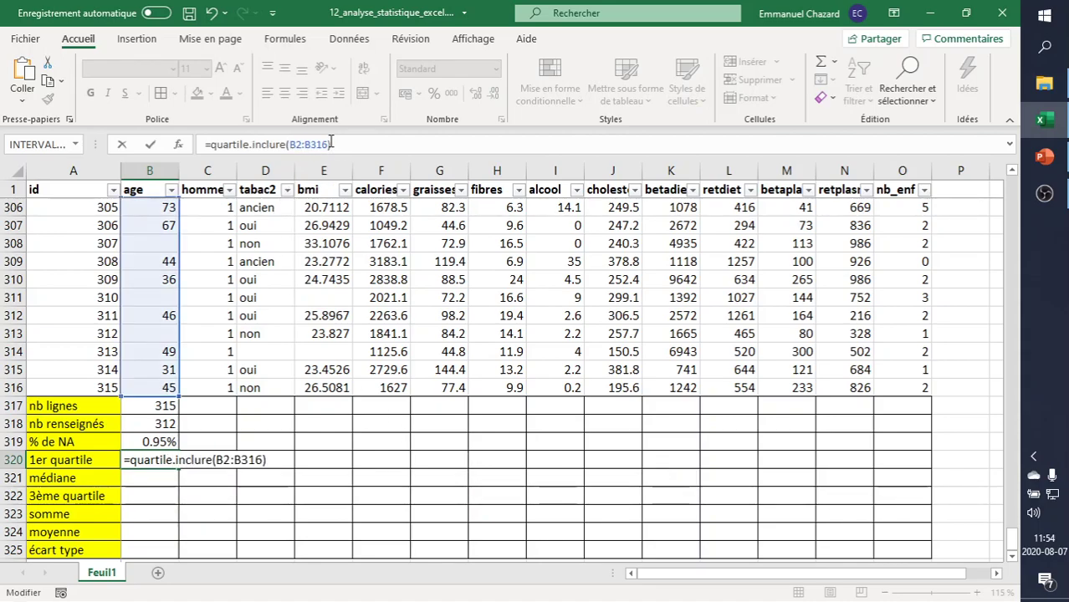
left_click(326, 145)
type("; ")
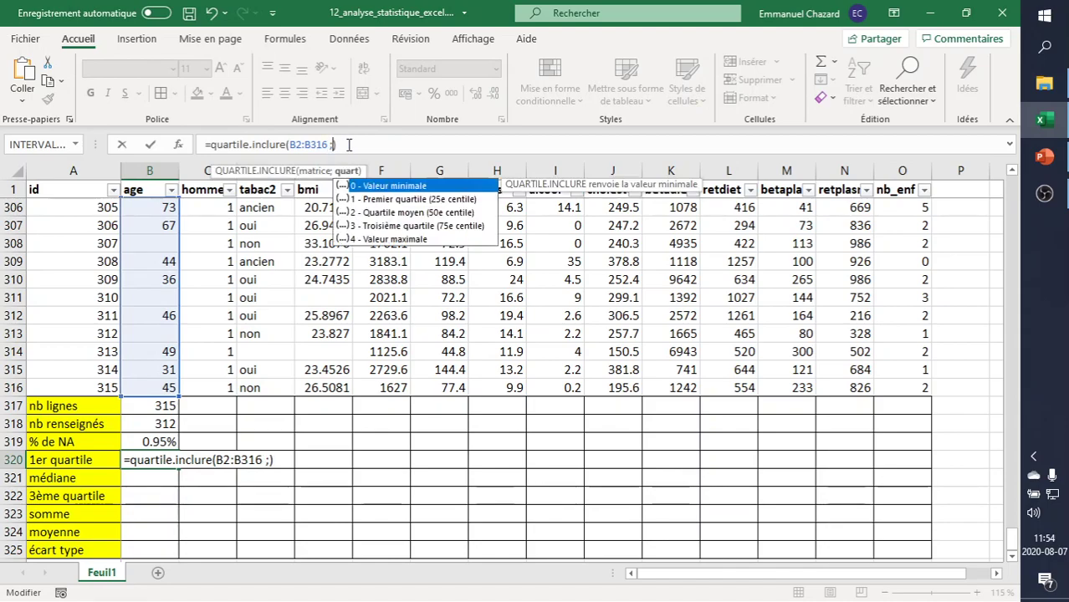
type("1")
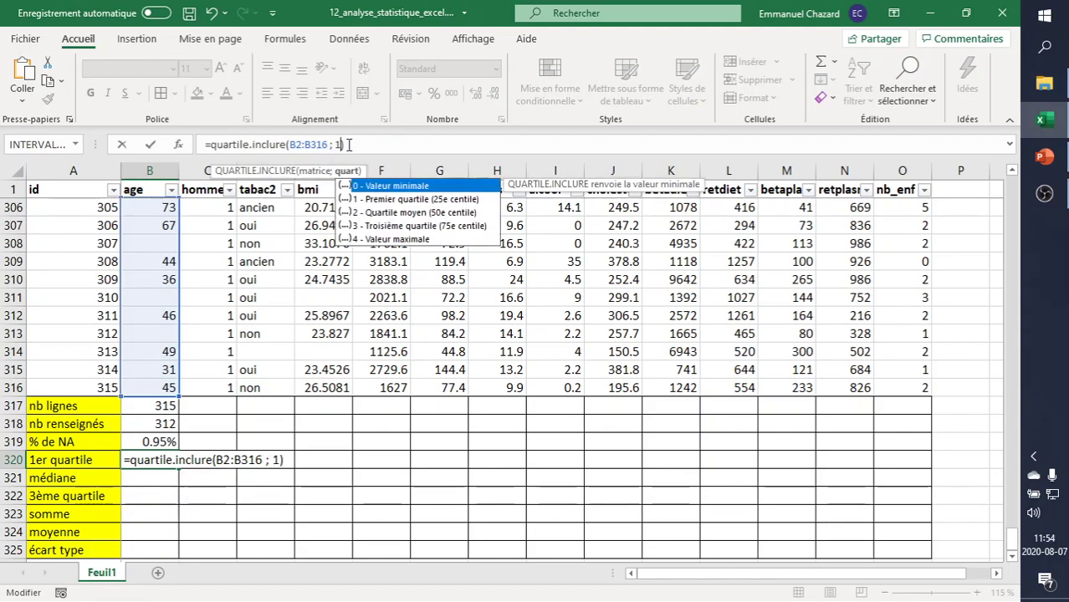
key("ctrl+Return")
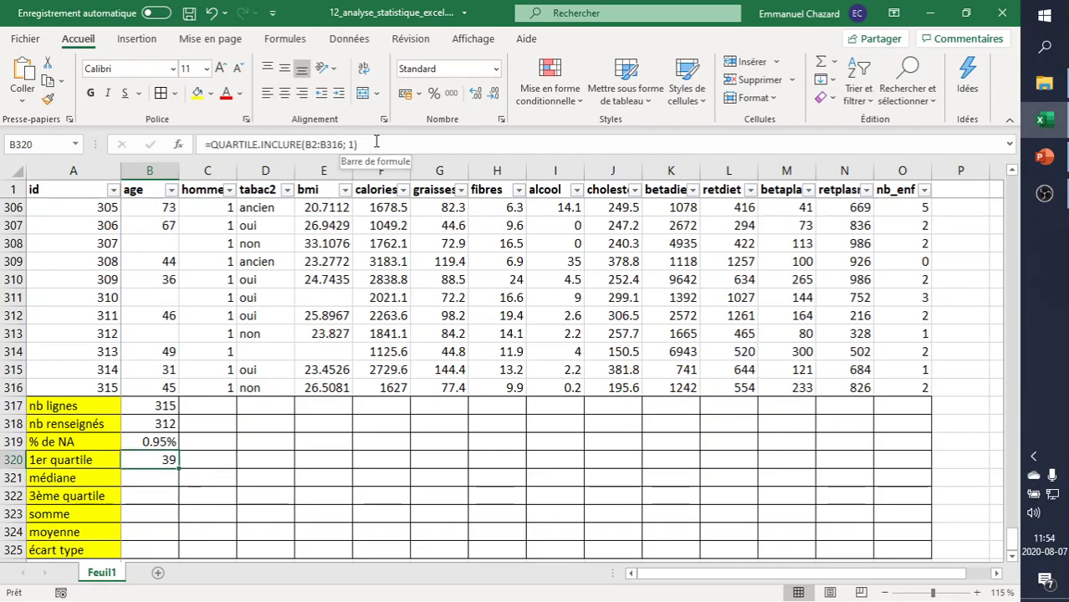
- Reuse the 1er quartile formula in the médiane cell B321 as =QUARTILE.INCLURE(B2:B316; 2)
left_click(372, 144)
key("Escape")
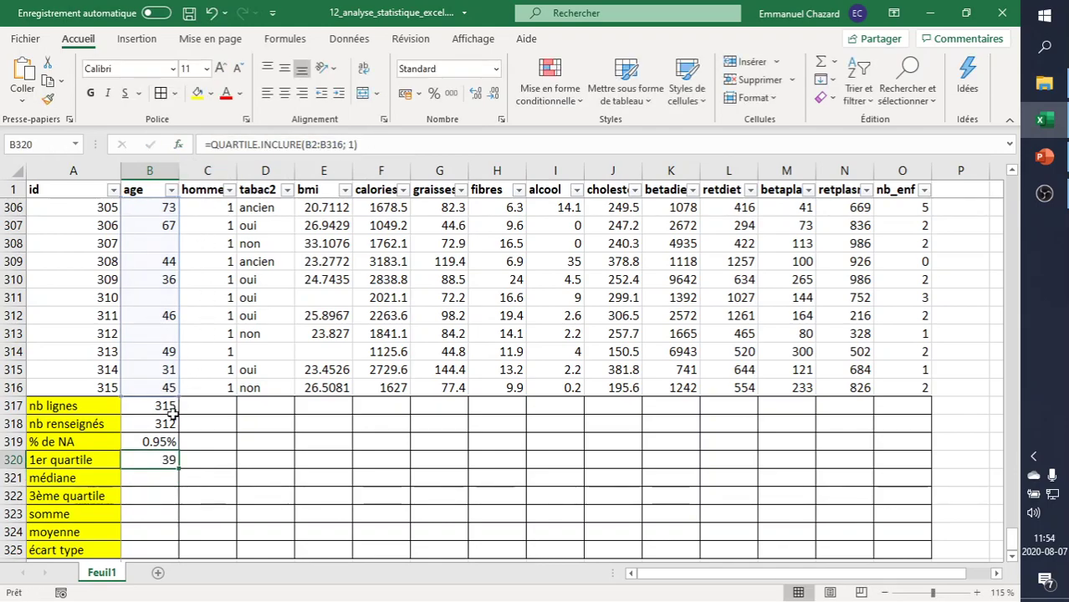
left_click(158, 479)
left_click(222, 139)
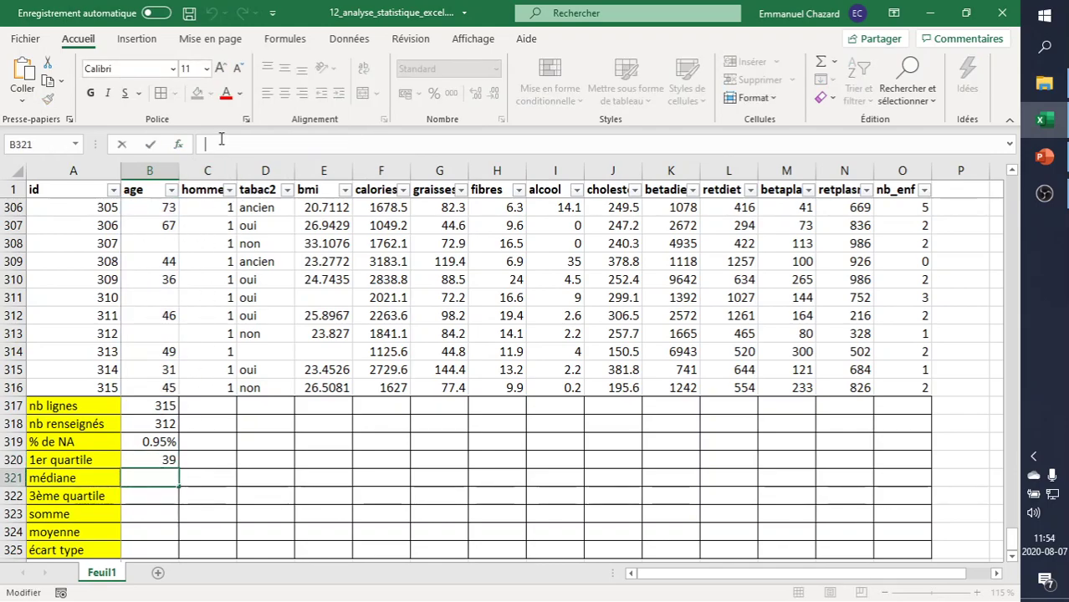
type("=QUARTILE.INCLURE(B2:B316; 1)")
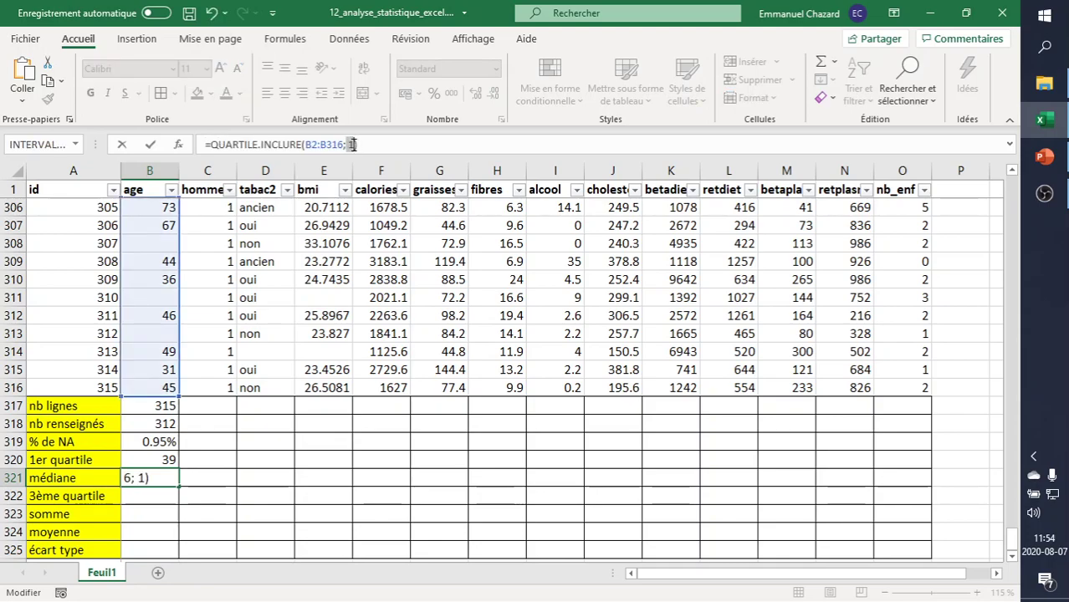
type("2")
key("Return")
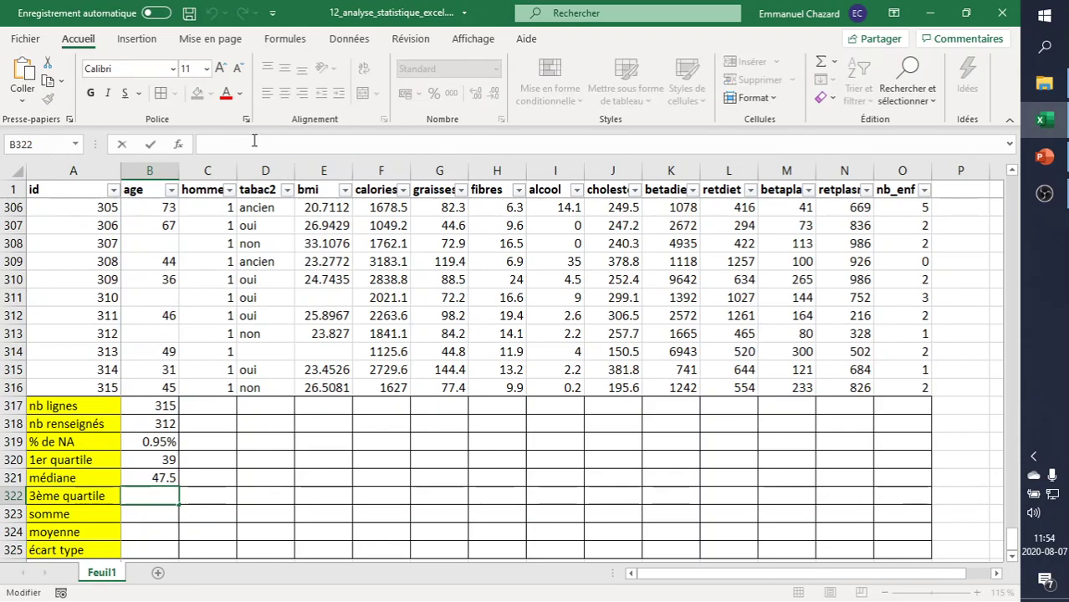
- Enter =QUARTILE.INCLURE(B2:B316; 3) in the 3ème quartile cell B322 for the age column
left_click(365, 142)
type("=QUARTILE.INCLURE(B2:B316; 1)")
double_click(352, 145)
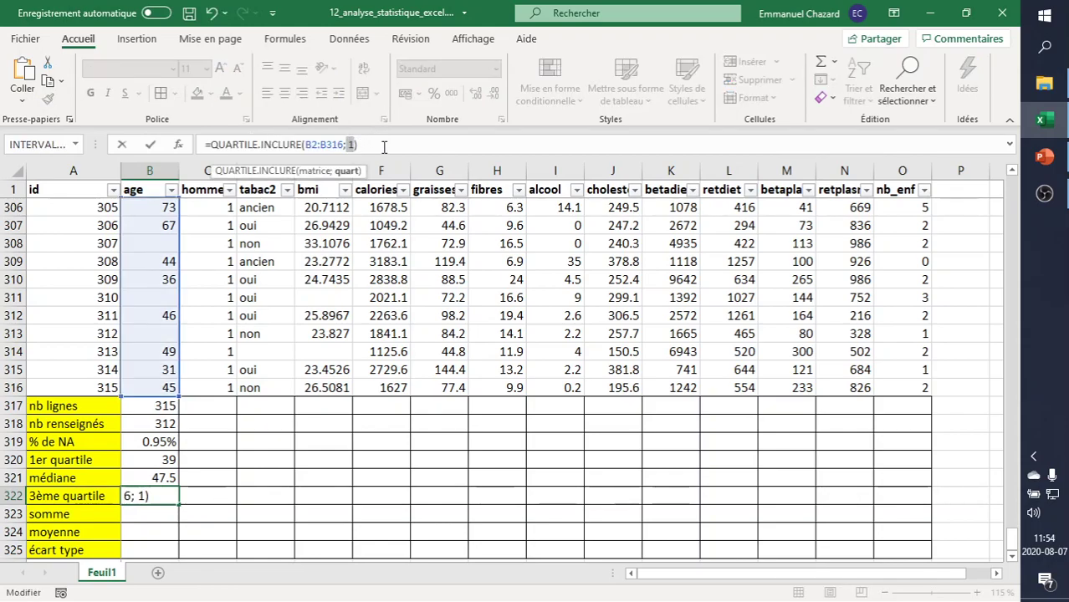
type("3")
key("Return")
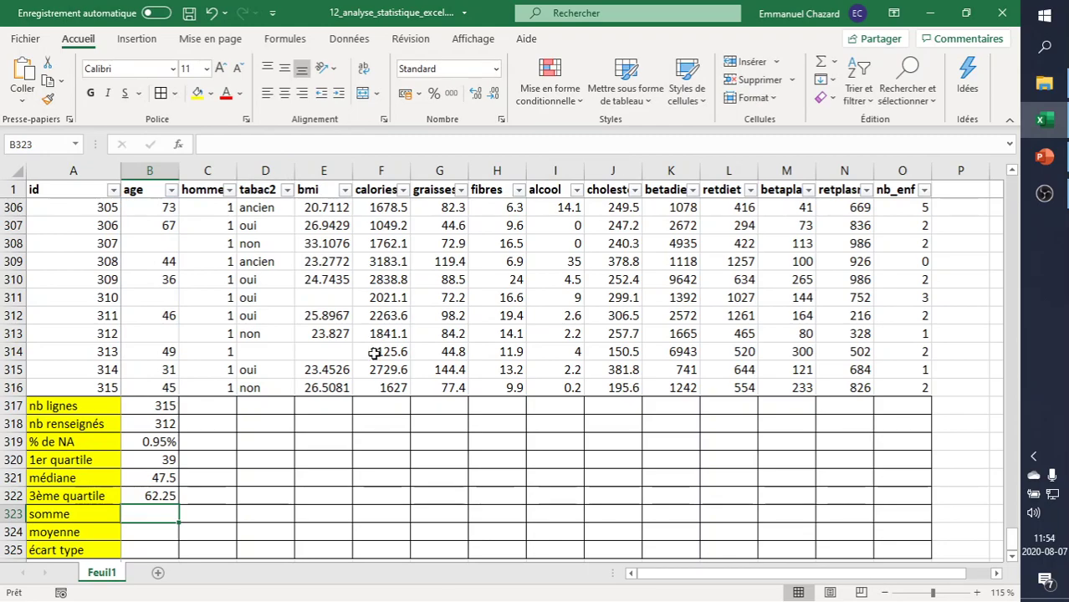
- Enter =somme(B2:B316) in the somme cell B323 and copy its B2:B316 argument for reuse
type("=somme")
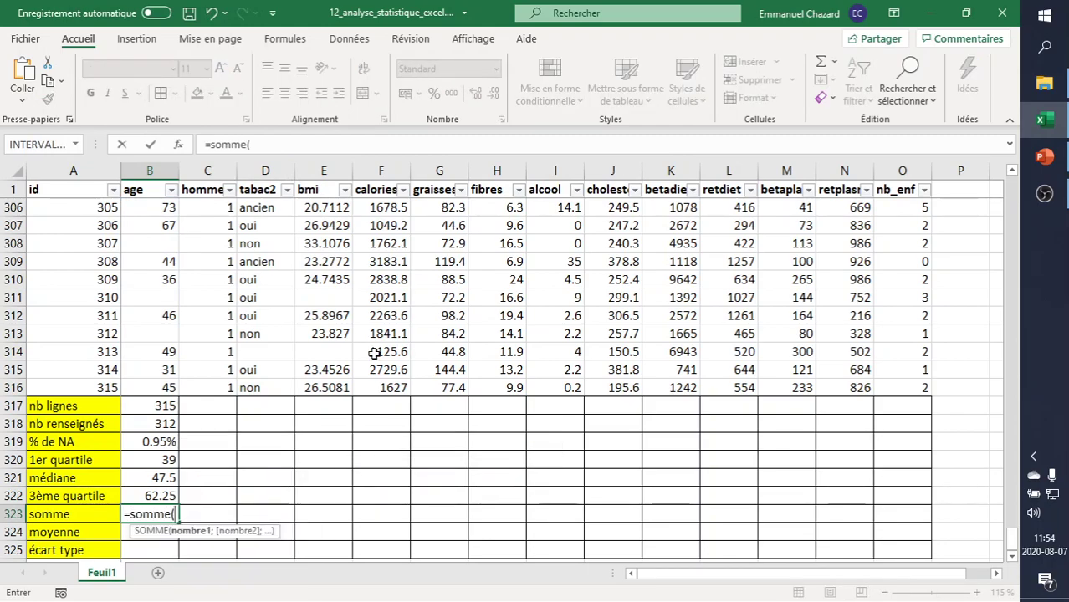
type("=QUARTILE.INCLURE(B2:B316; 1)")
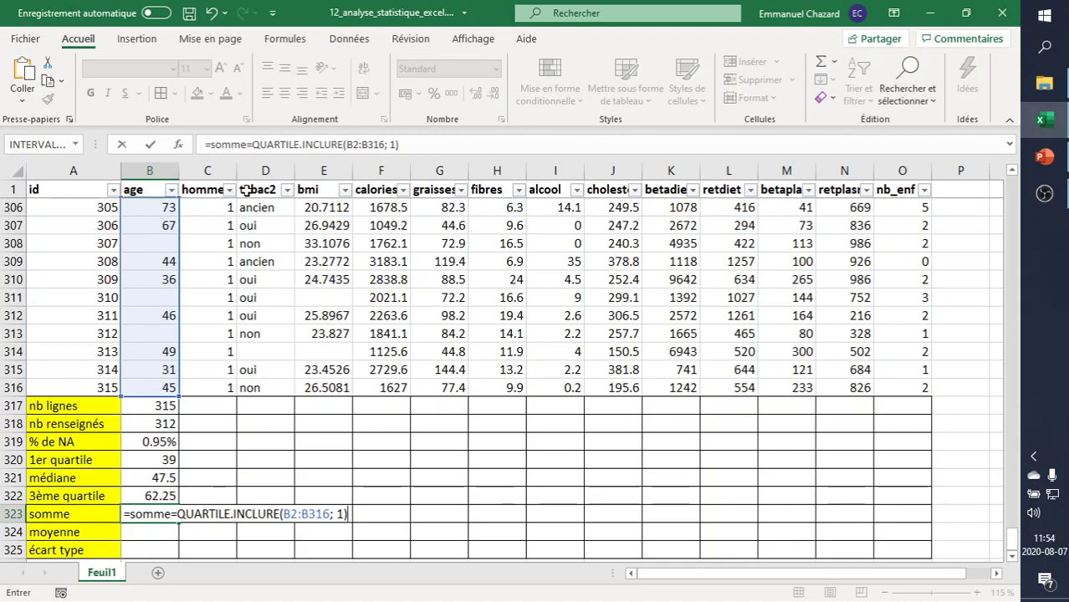
left_click_drag(248, 144, 349, 140)
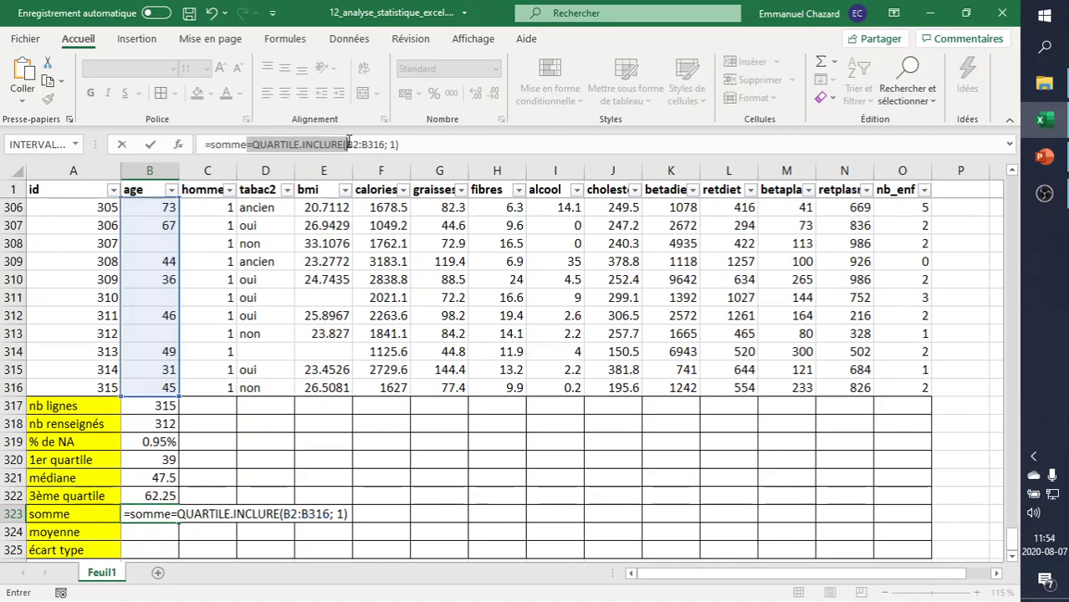
type("(")
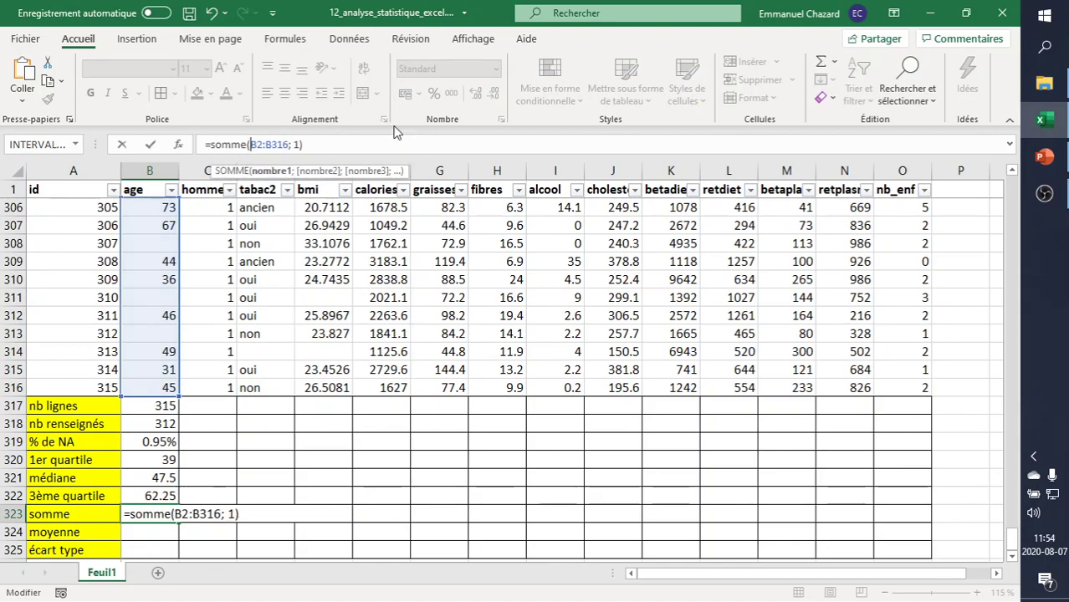
left_click_drag(287, 144, 424, 140)
key("Delete")
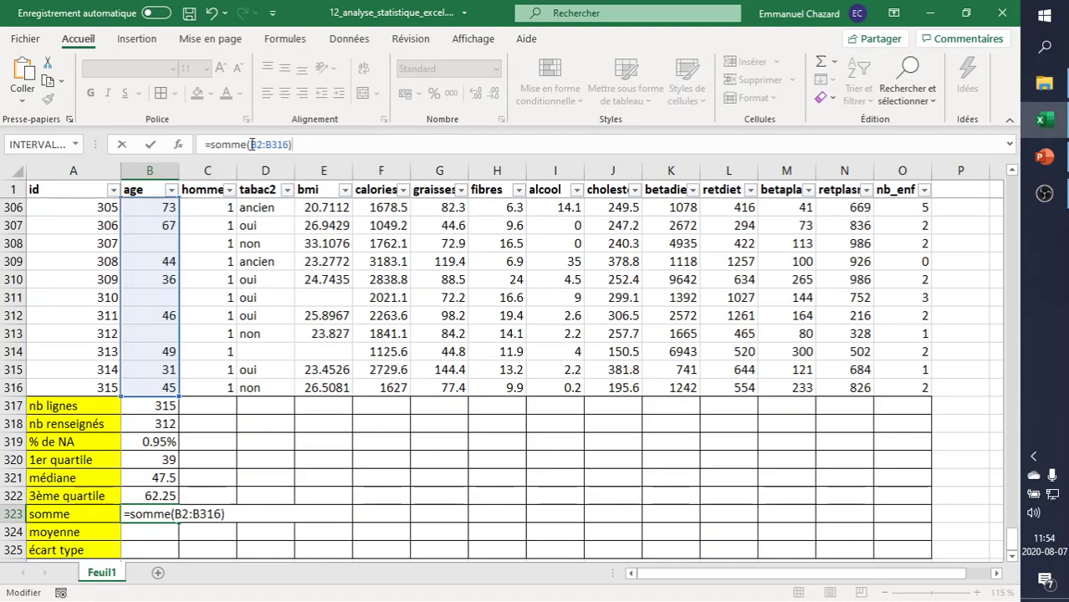
double_click(278, 144)
key("Return")
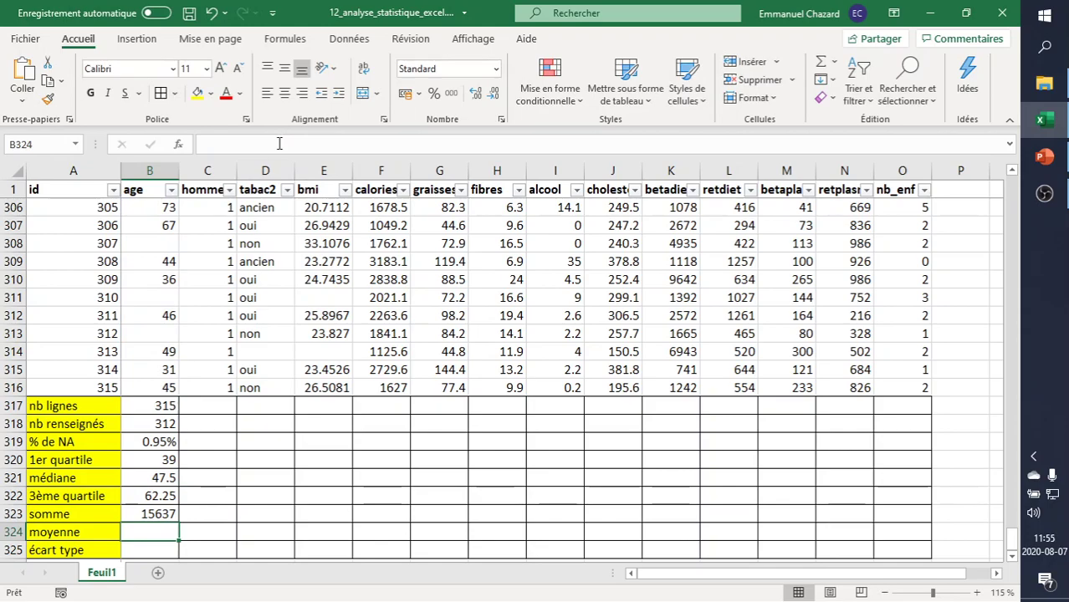
- Enter =moyenne(B2:B316) in the moyenne cell B324 for the age column
type("=")
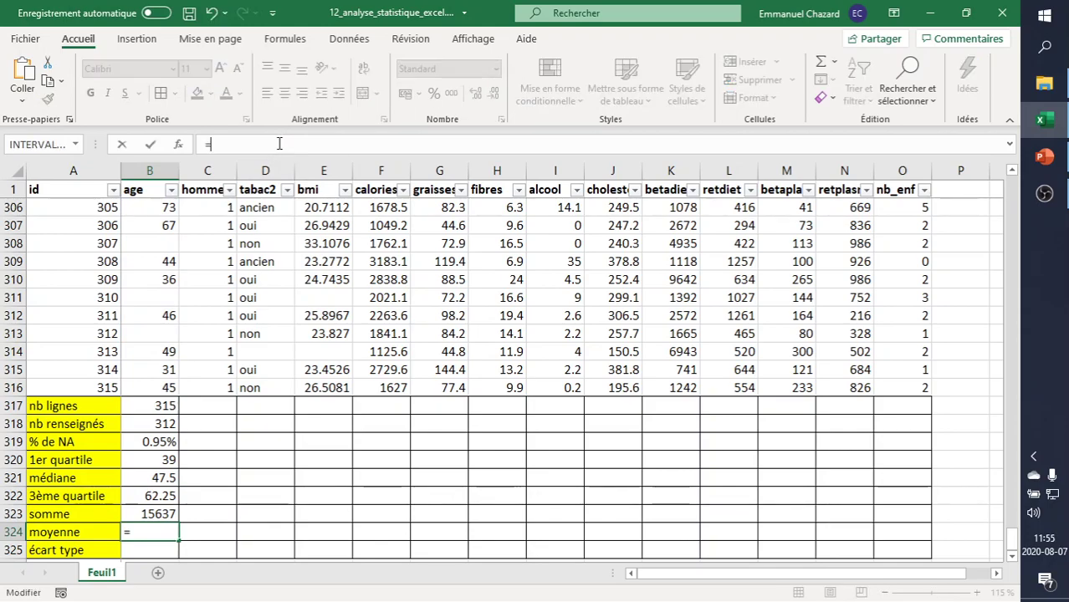
type("moyenne(B2:B316)")
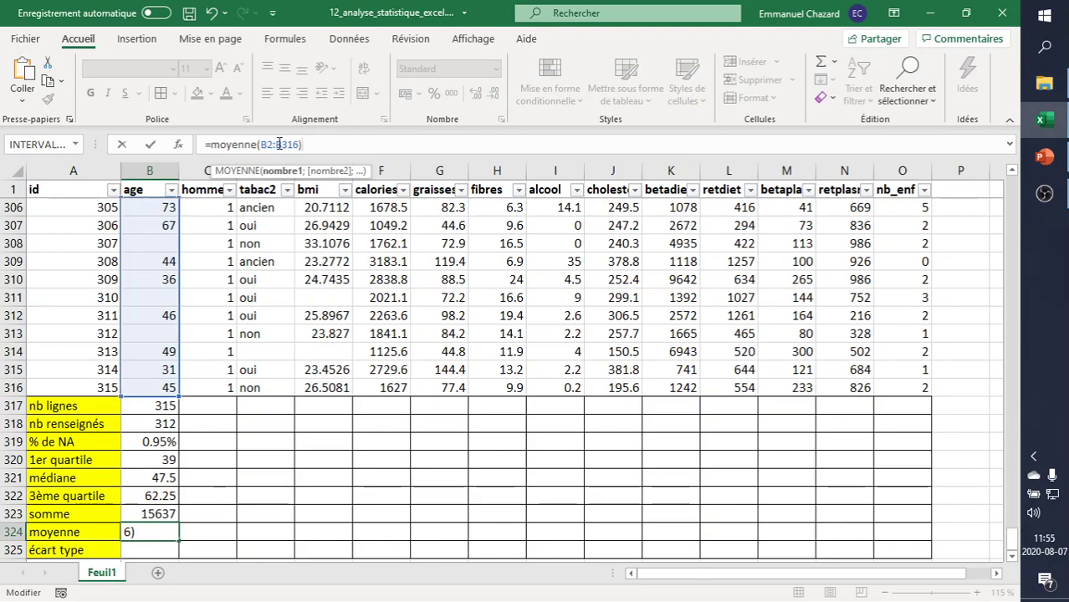
key("Return")
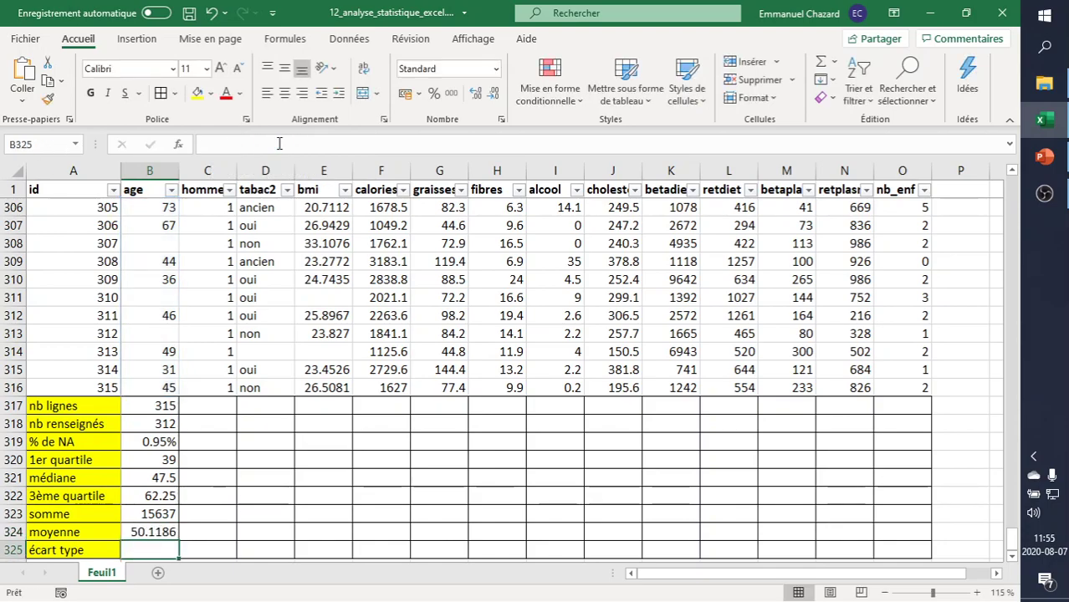
- Enter =stdeva(B2:B316) in the écart type cell B325 for the age column
type("=")
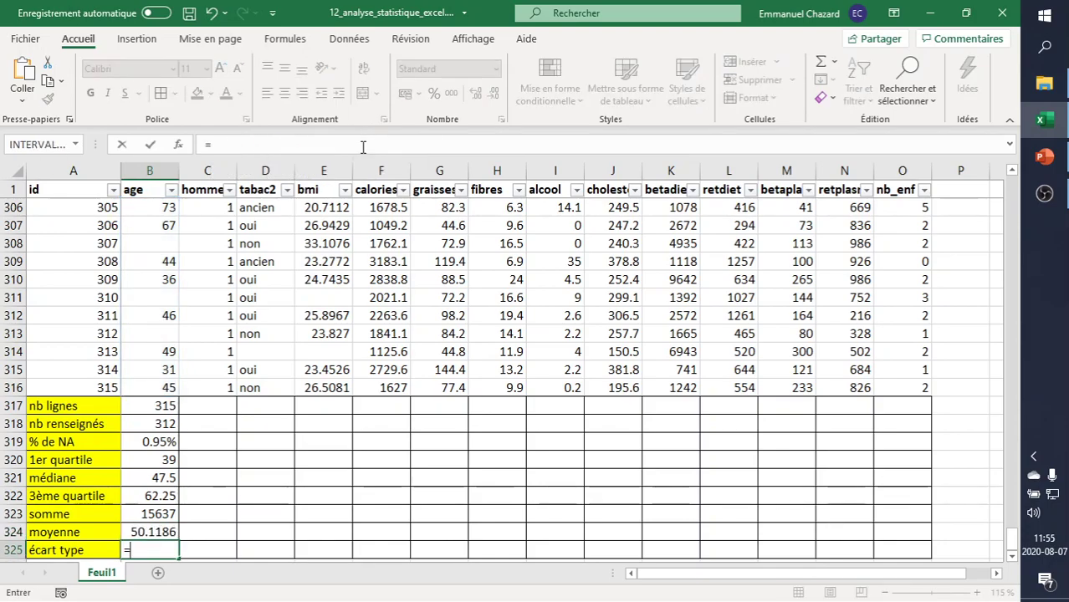
type("stdeva")
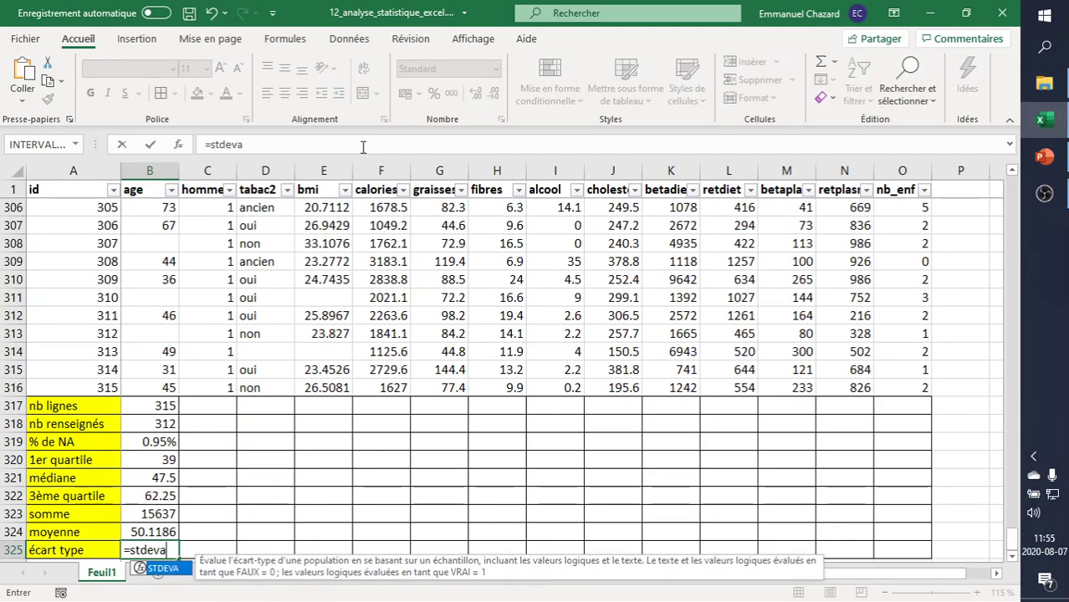
type("(B2:B316)")
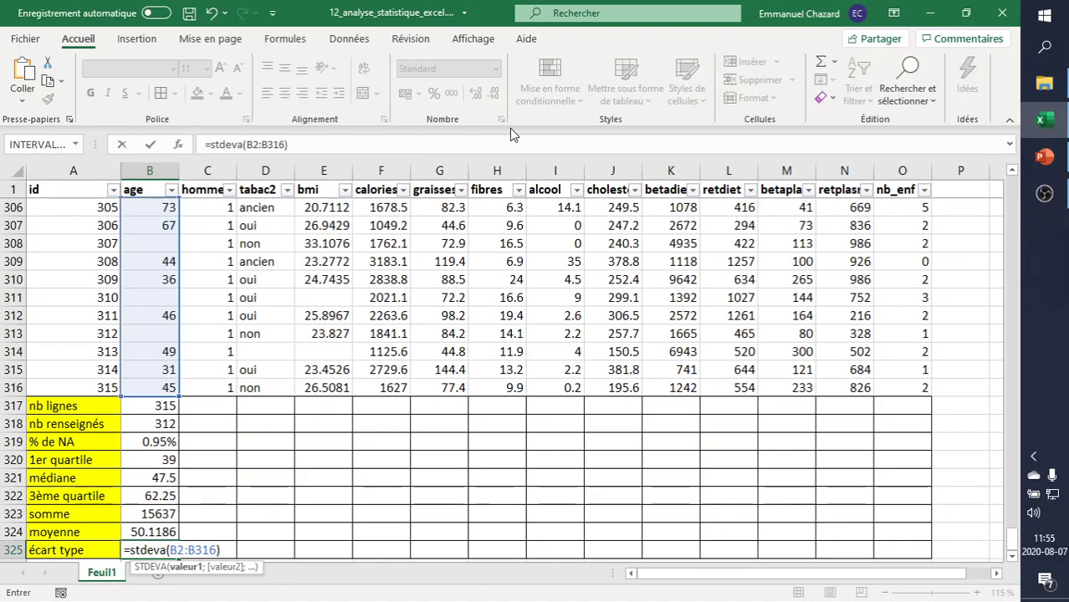
key("Return")
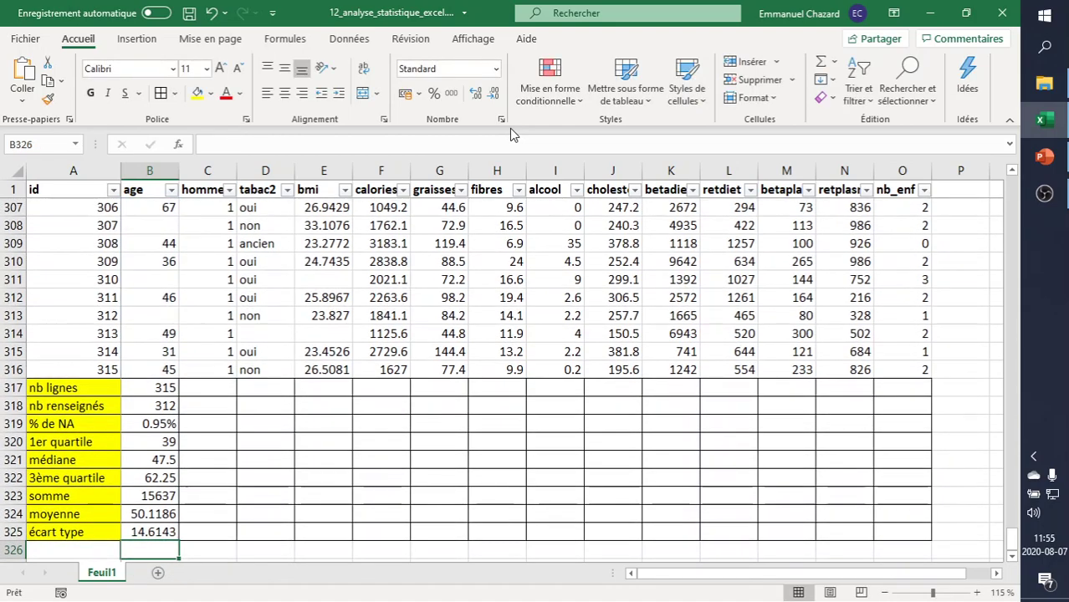
- Fill the age statistics formulas in B317:B325 across the remaining columns through nb_enf (column O)
key("Up")
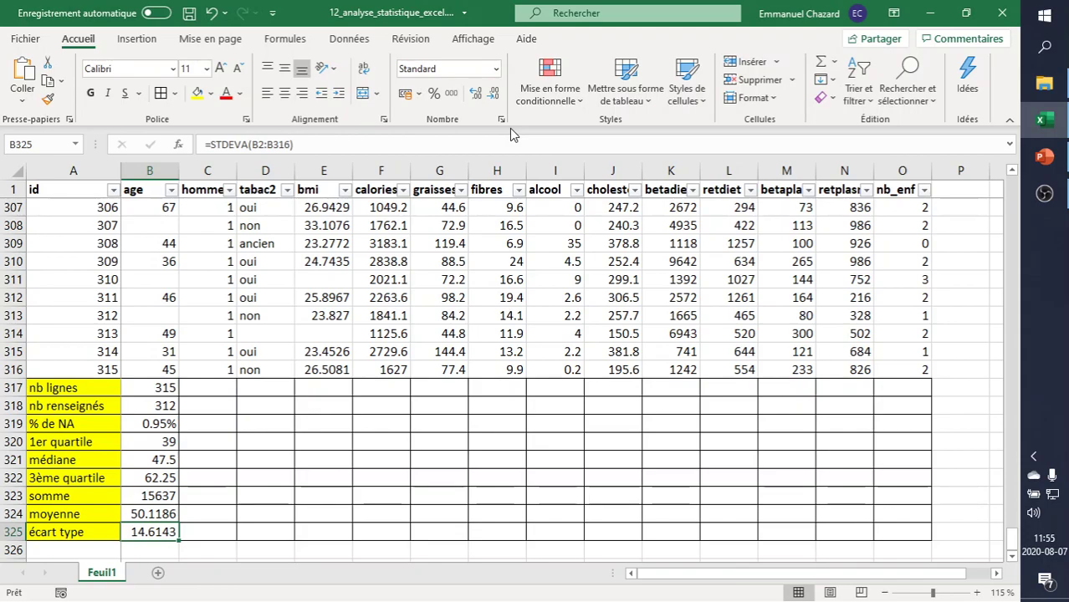
left_click(155, 390, "shift")
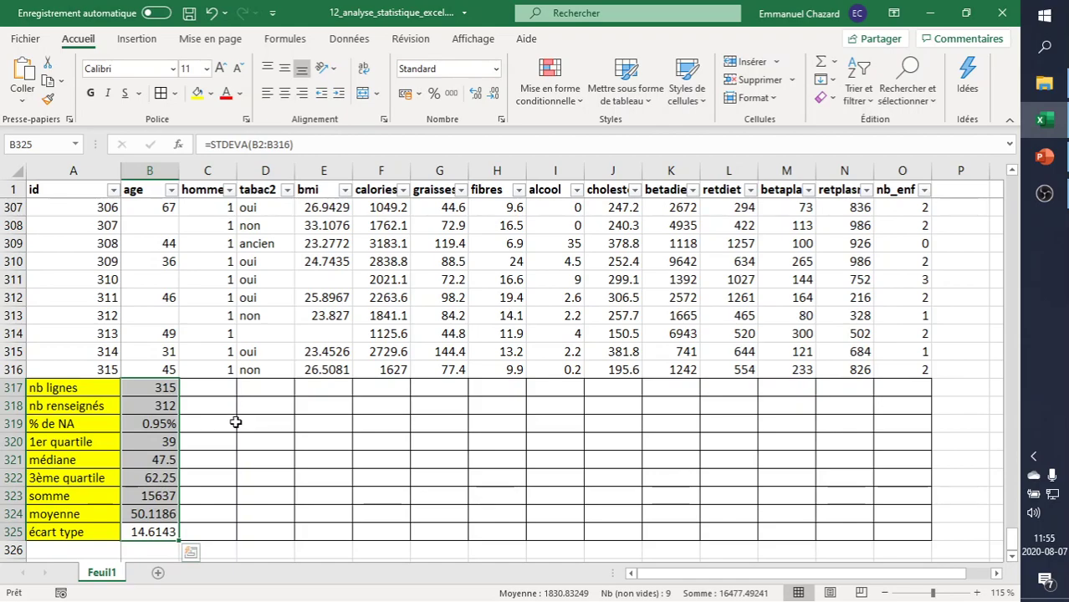
left_click(154, 387)
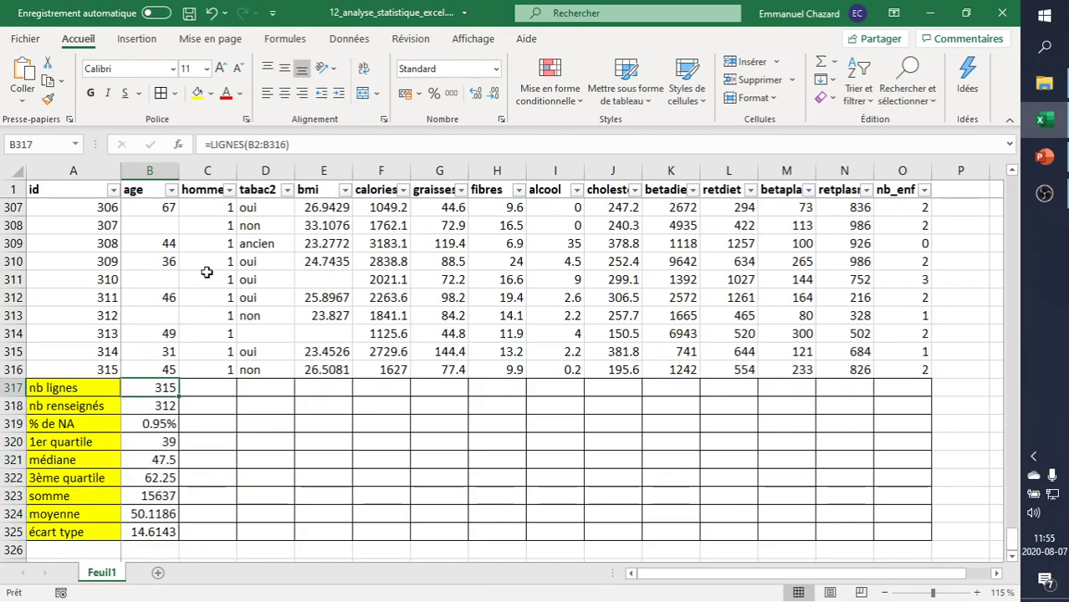
left_click(156, 406)
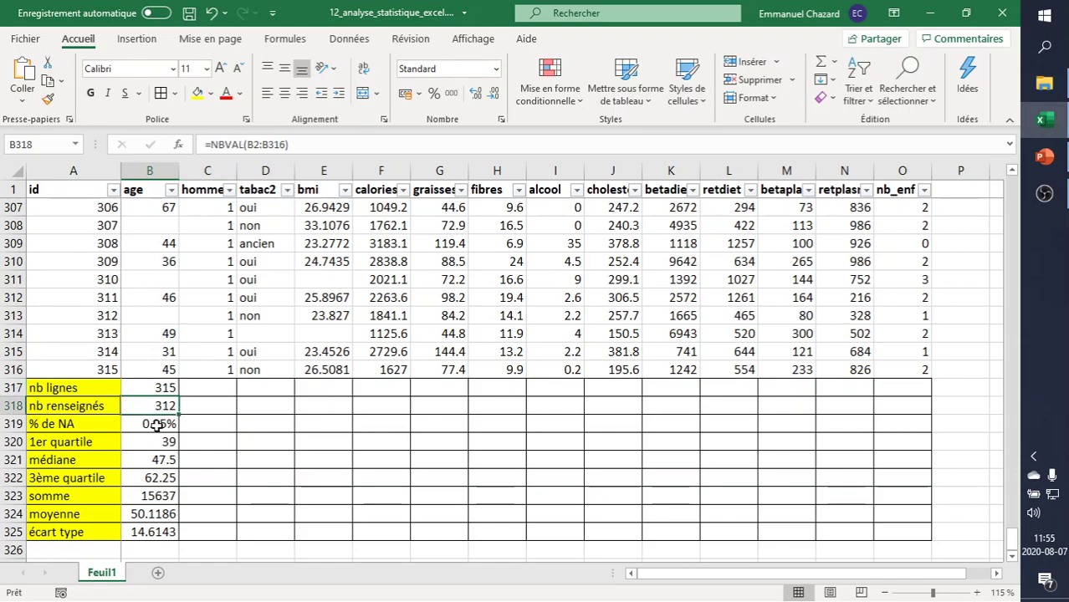
left_click(156, 389)
left_click(168, 531, "shift")
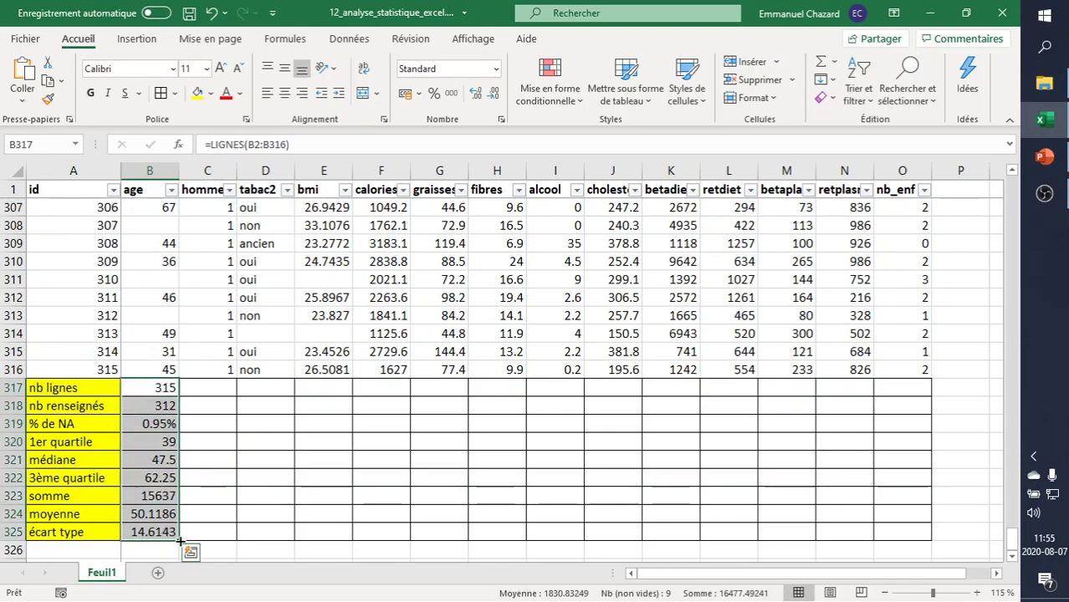
left_click_drag(177, 542, 914, 524)
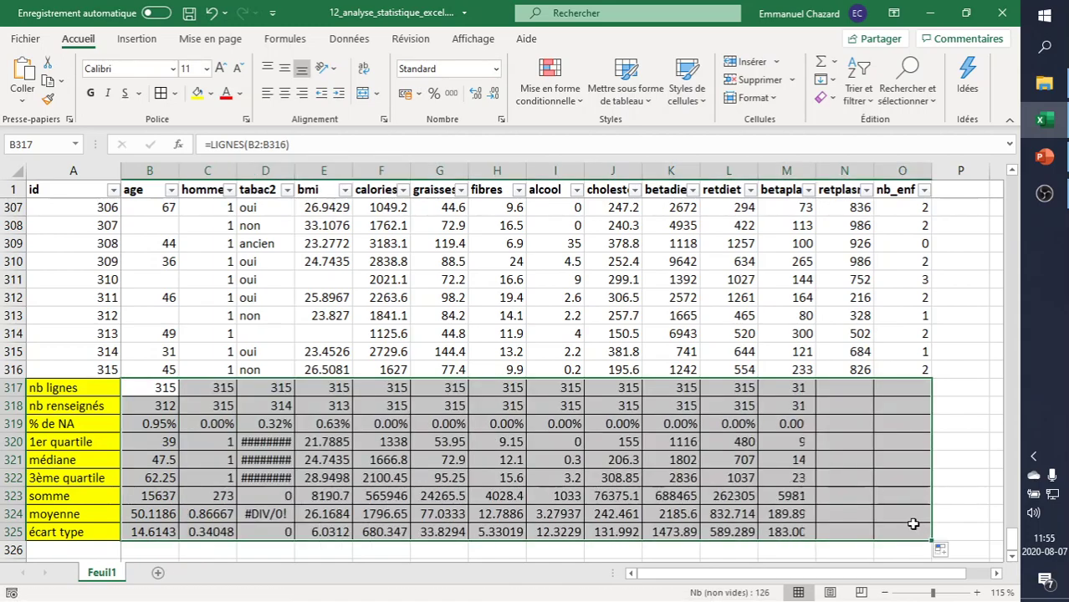
- Check the filled formulas for the tabac2 and homme columns, including nb renseignés, 1er quartile and somme
left_click(272, 404)
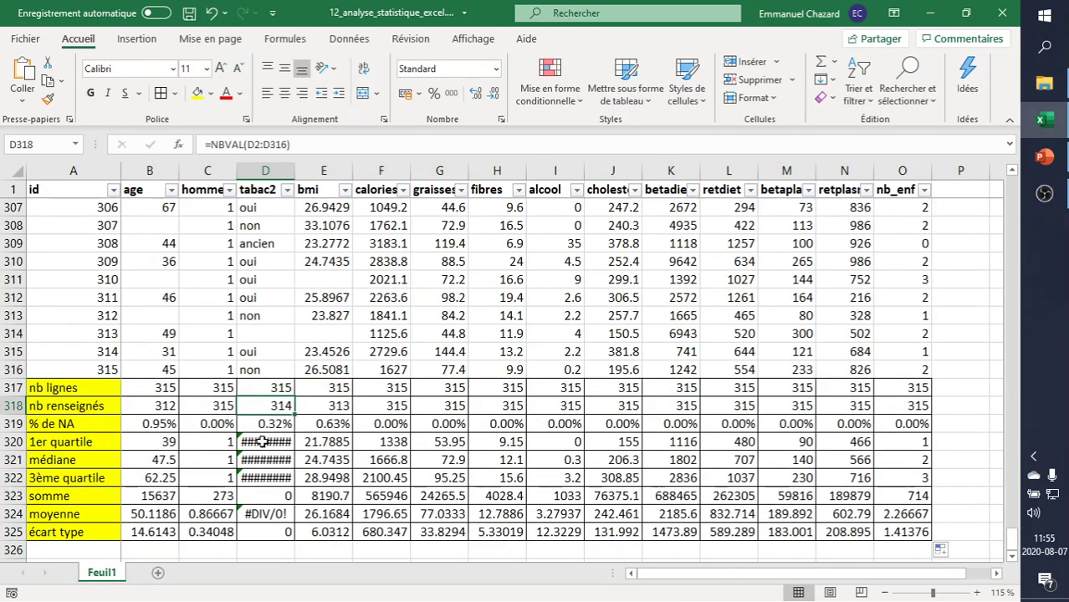
left_click(264, 443)
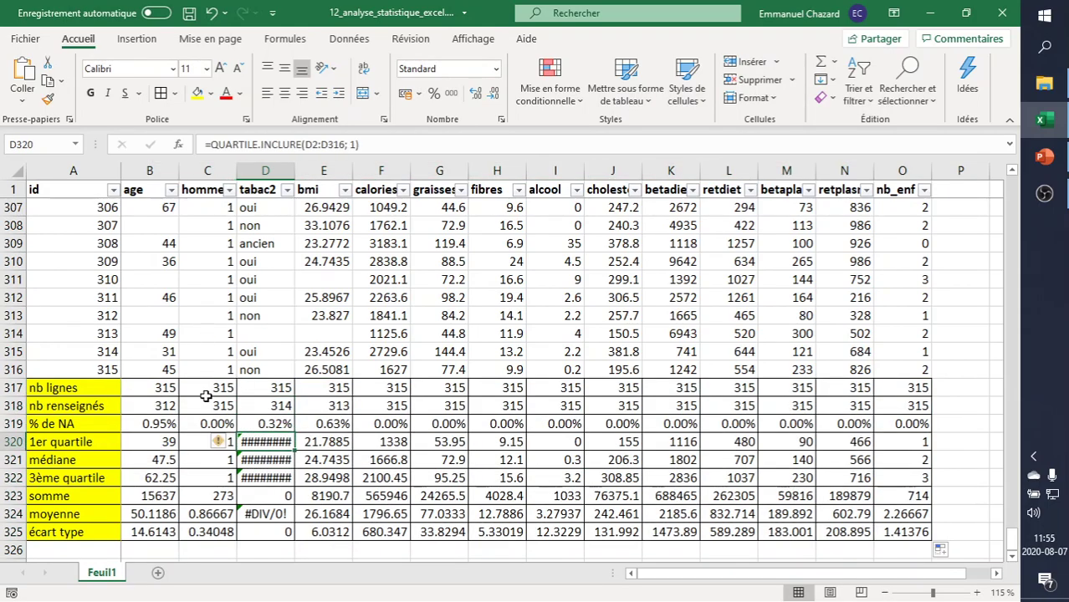
left_click(220, 494)
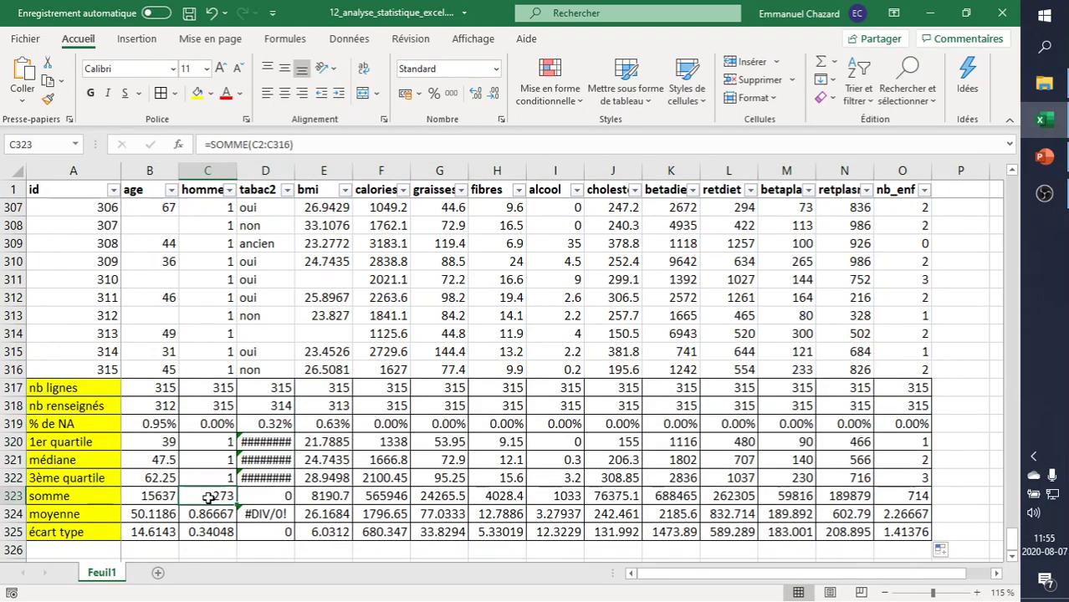
left_click(200, 230)
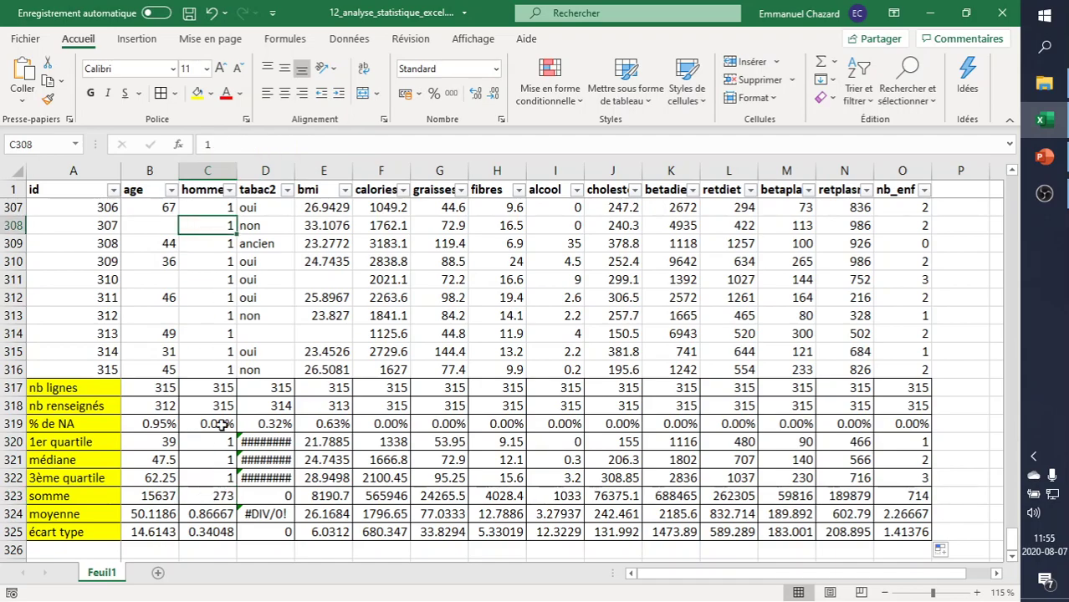
left_click(202, 494)
left_click(137, 498)
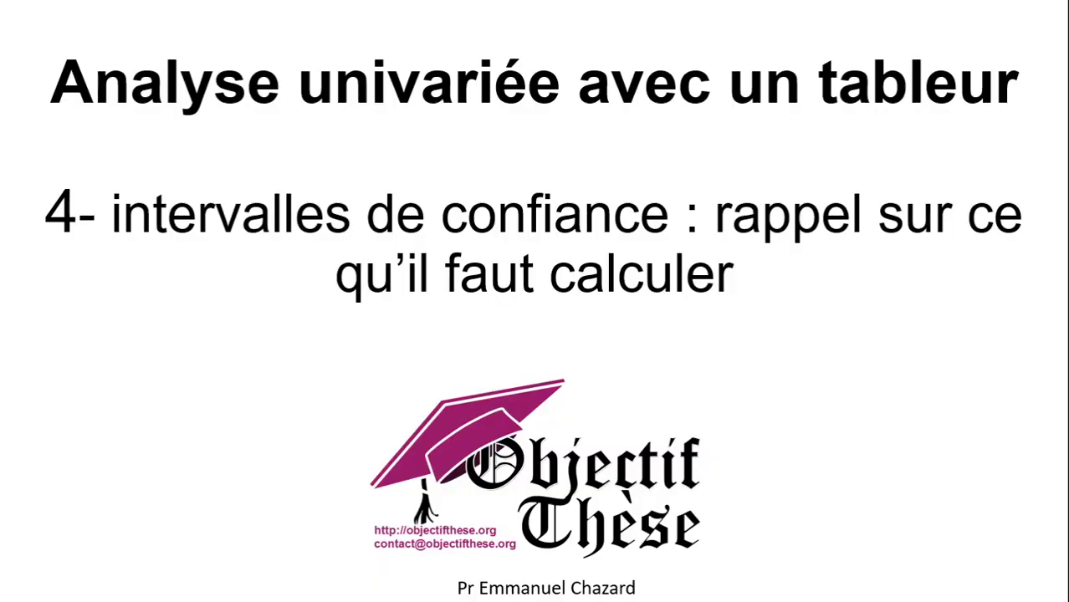
key("Right")
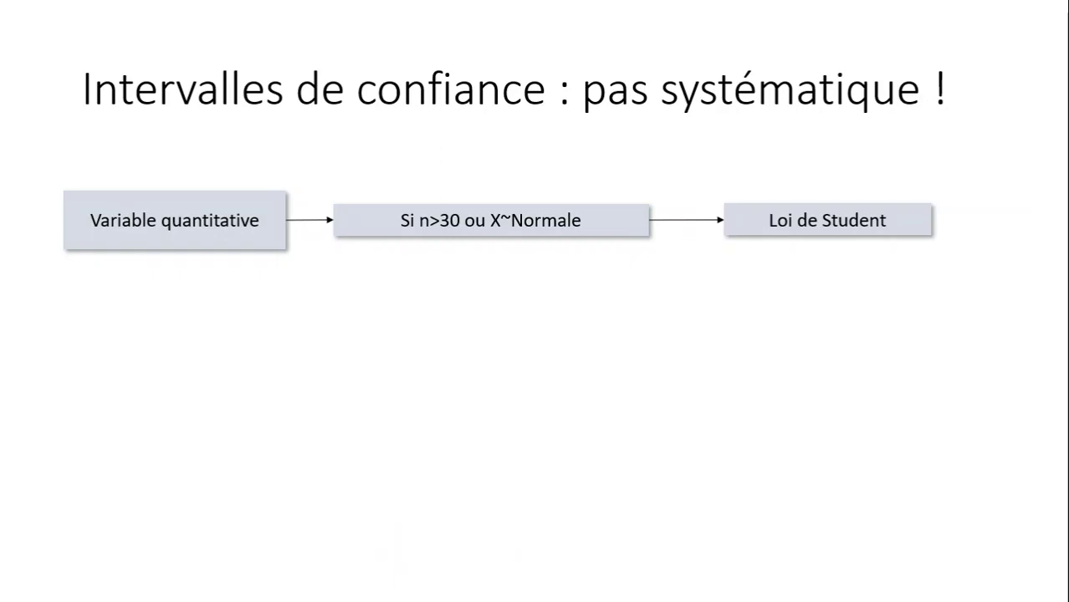
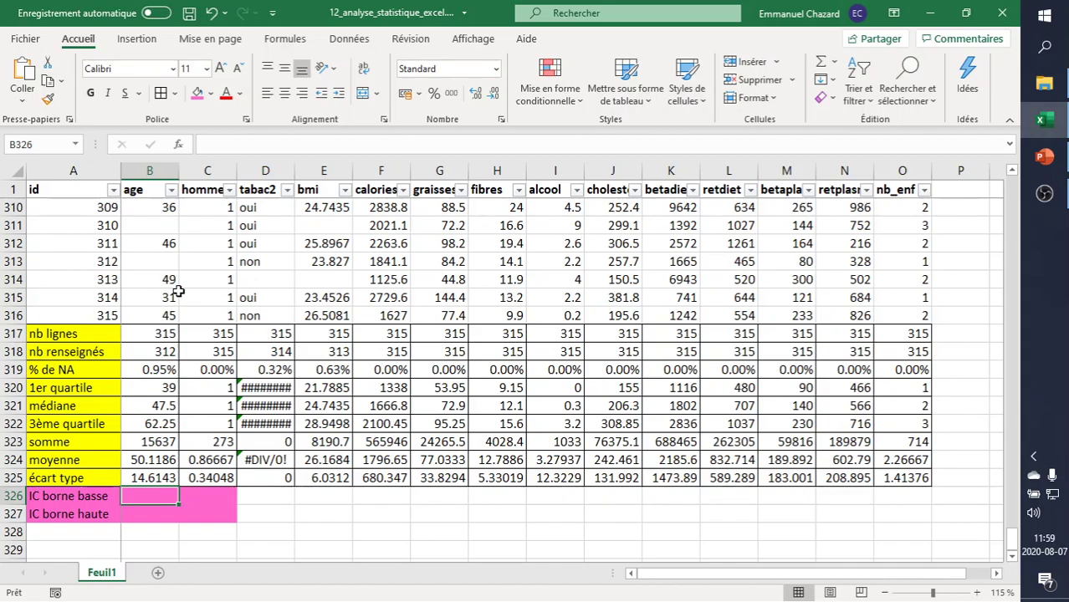
key("Left")
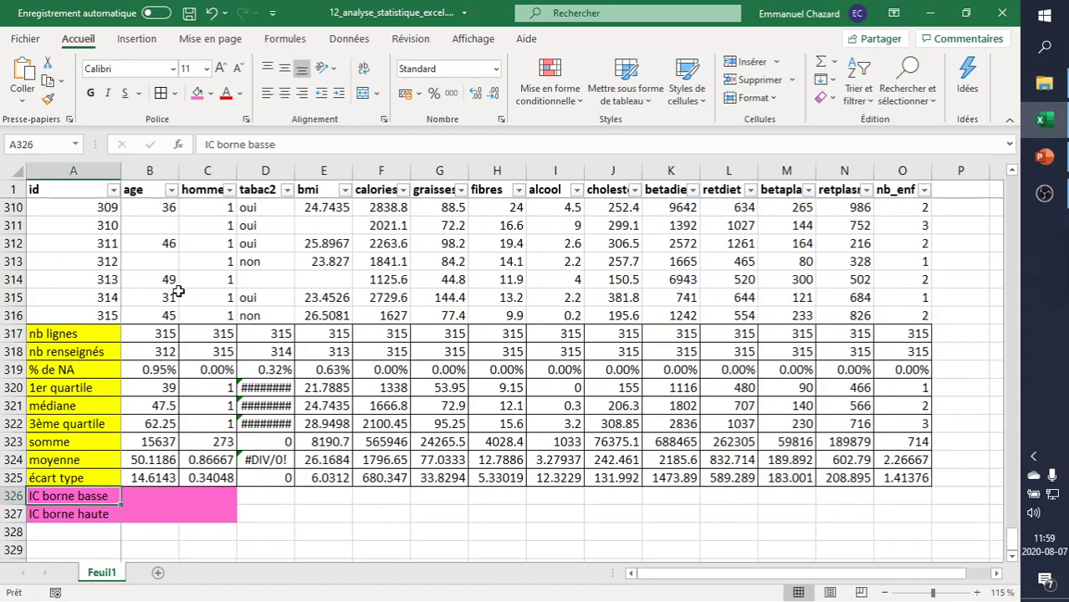
key("Right")
type("=")
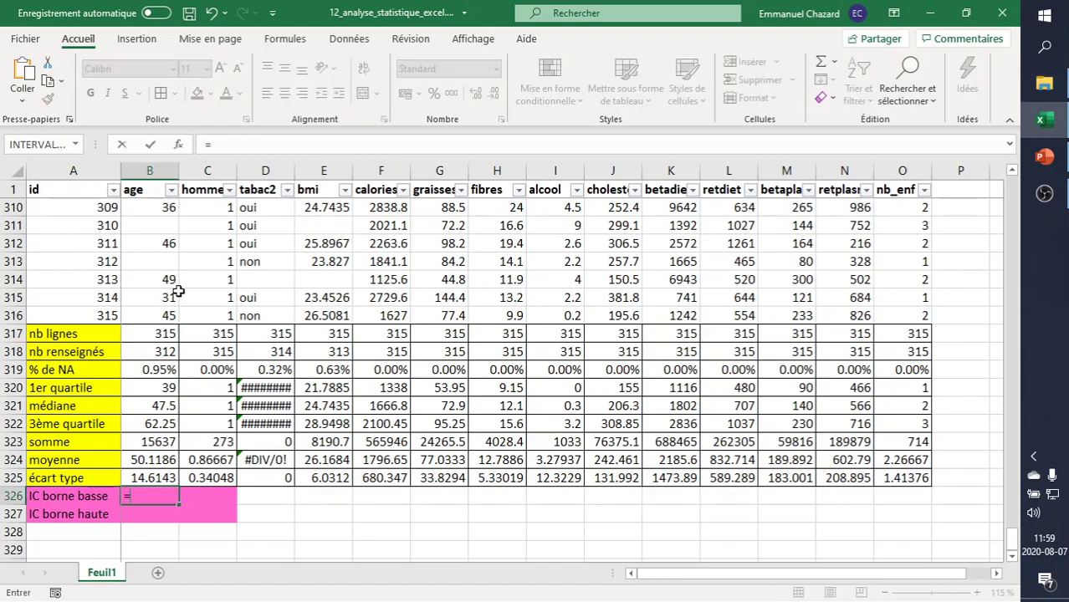
type("moyenne(")
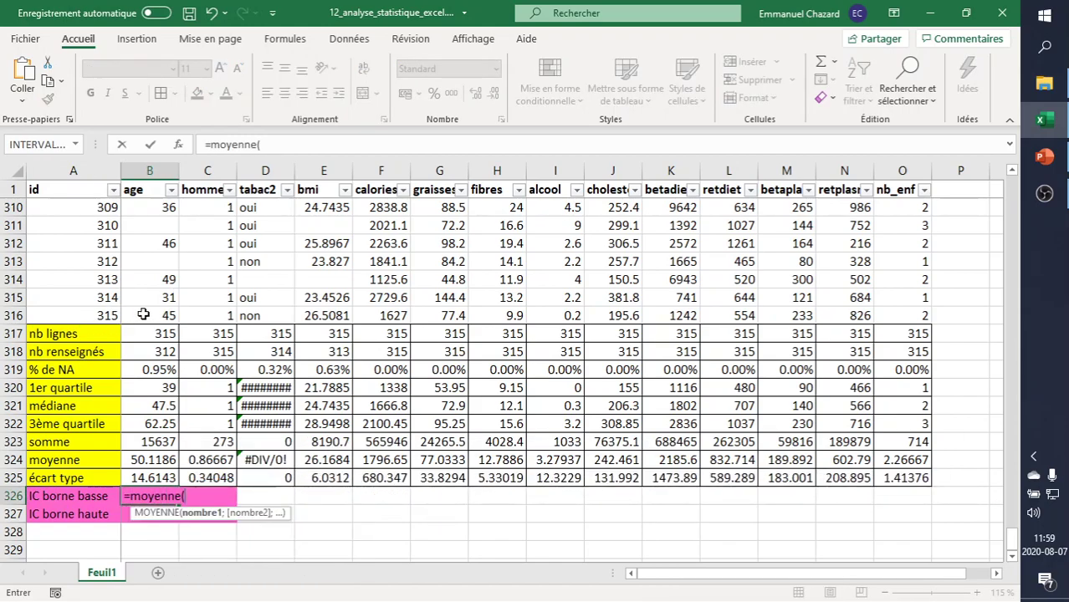
left_click_drag(137, 316, 149, 190)
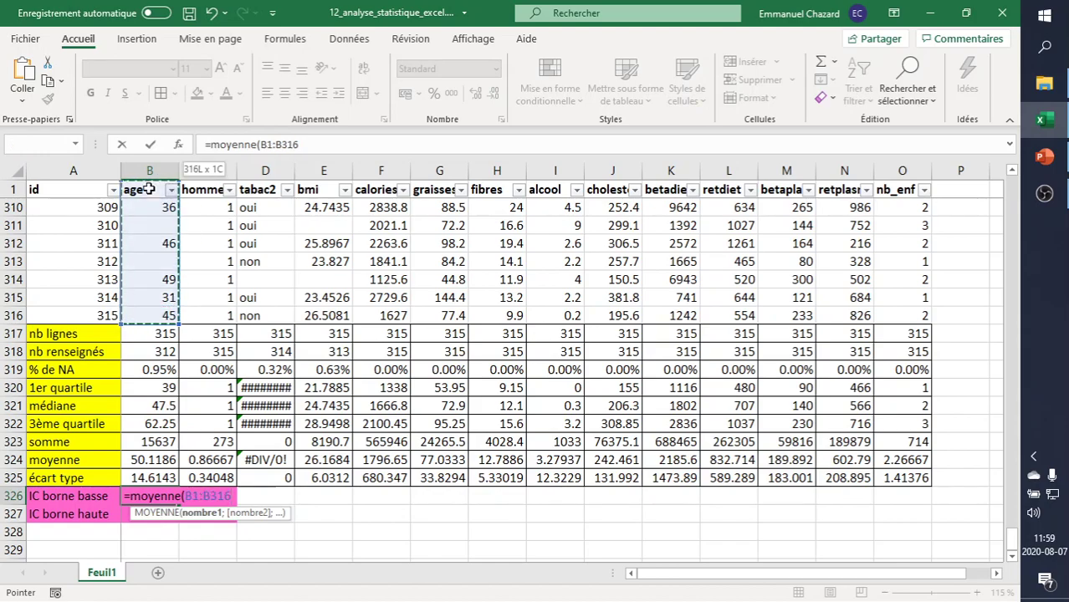
key("Escape")
- Enter =B324-INTERVALLE.CONFIANCE.STUDENT(0.05;B325;B318) in the IC borne basse cell B326 for the age column
type("=")
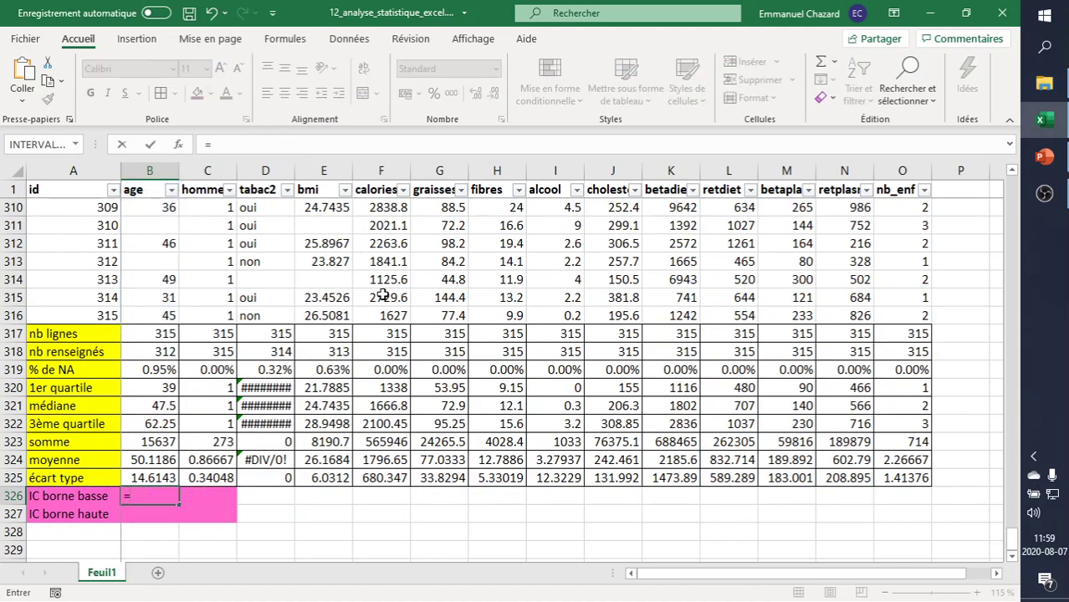
left_click(154, 458)
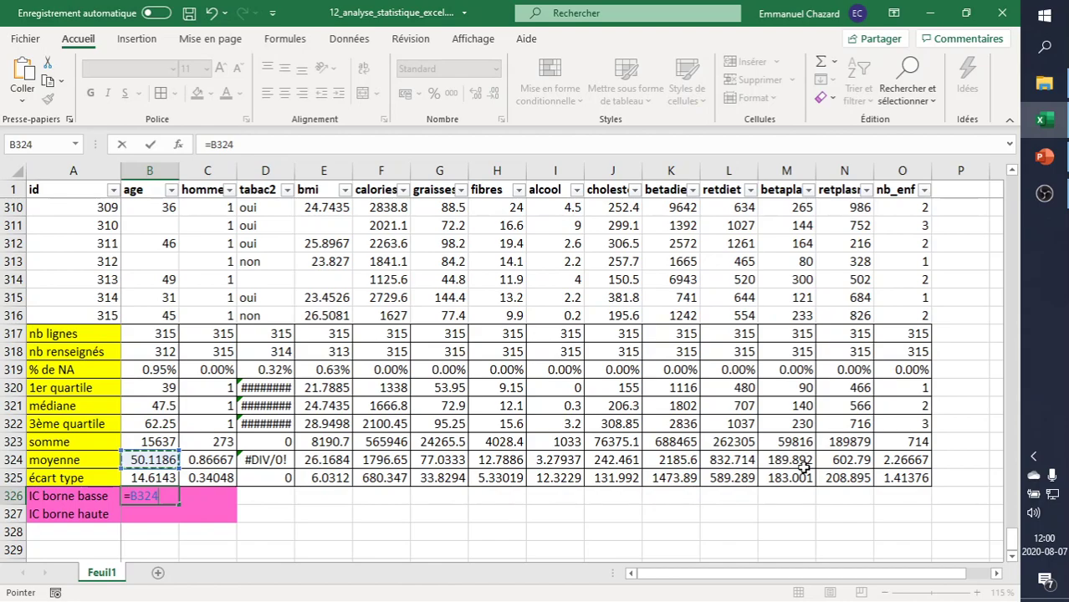
type("-intervalle")
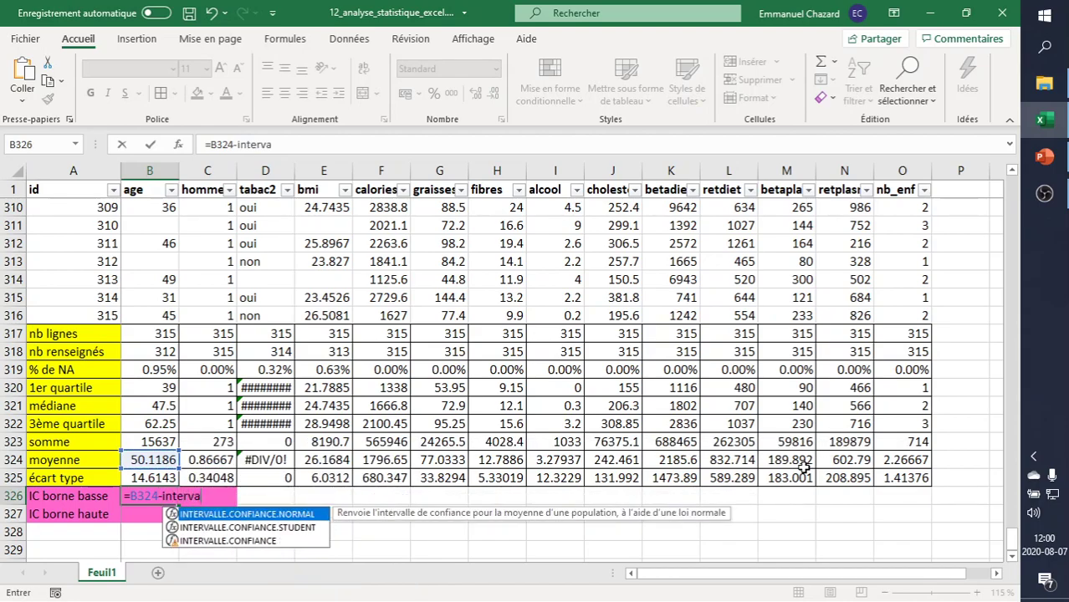
double_click(268, 528)
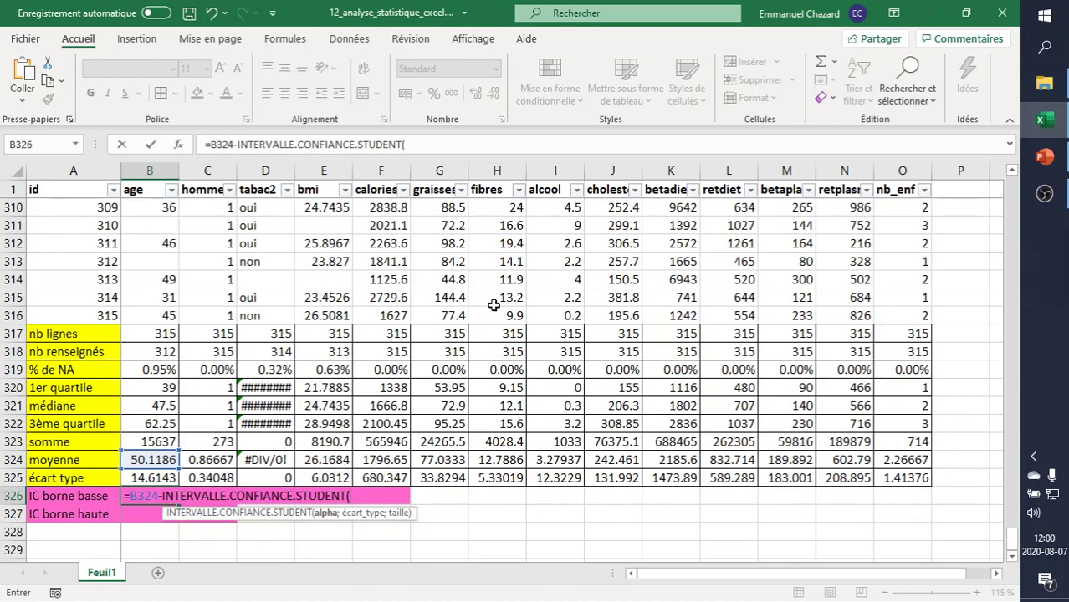
type("0.05;")
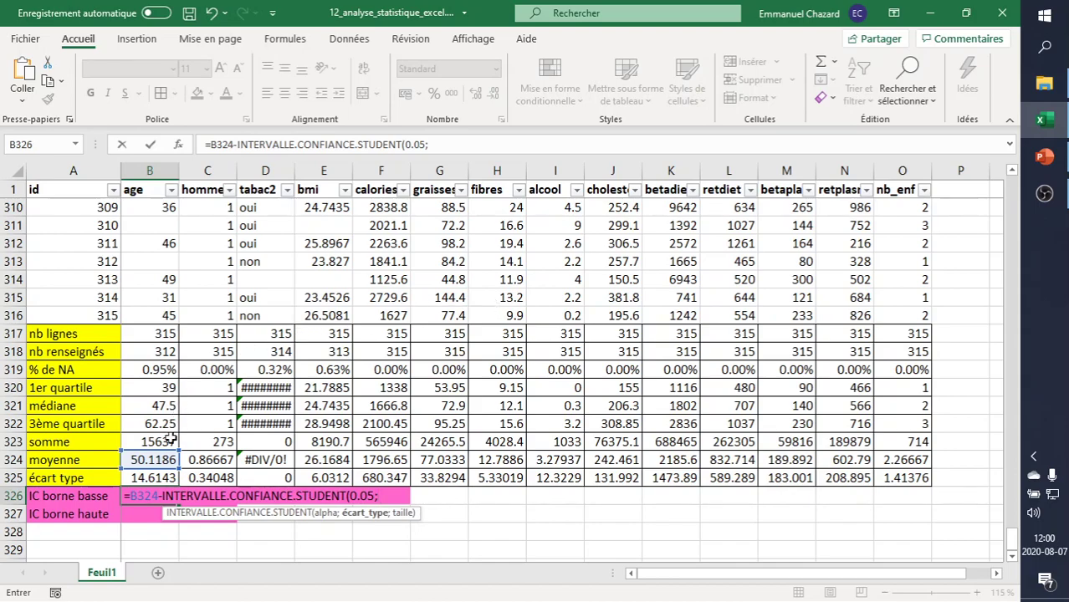
left_click(154, 478)
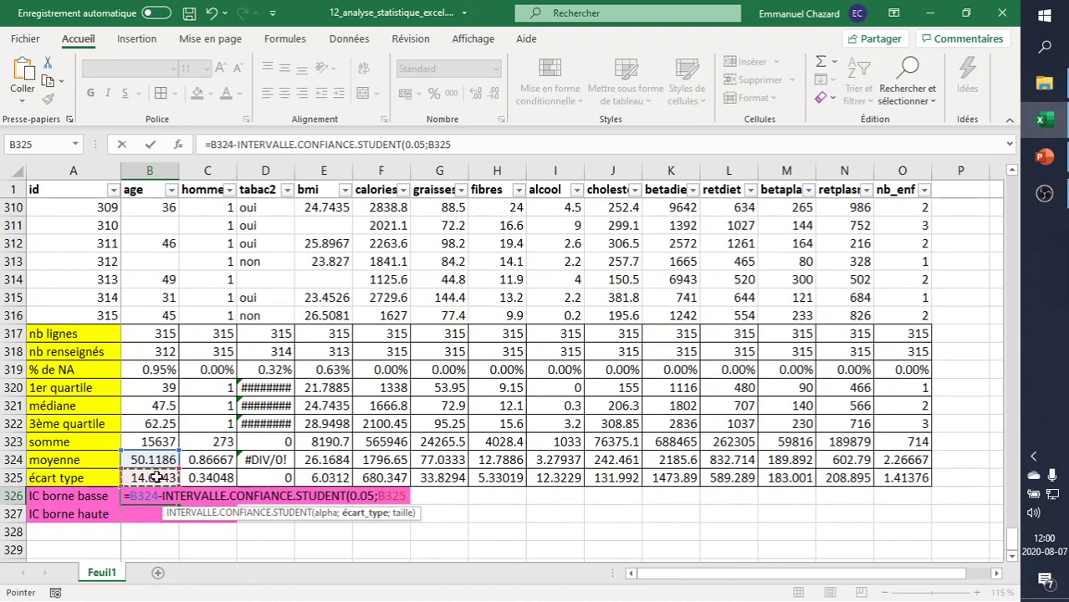
type(";")
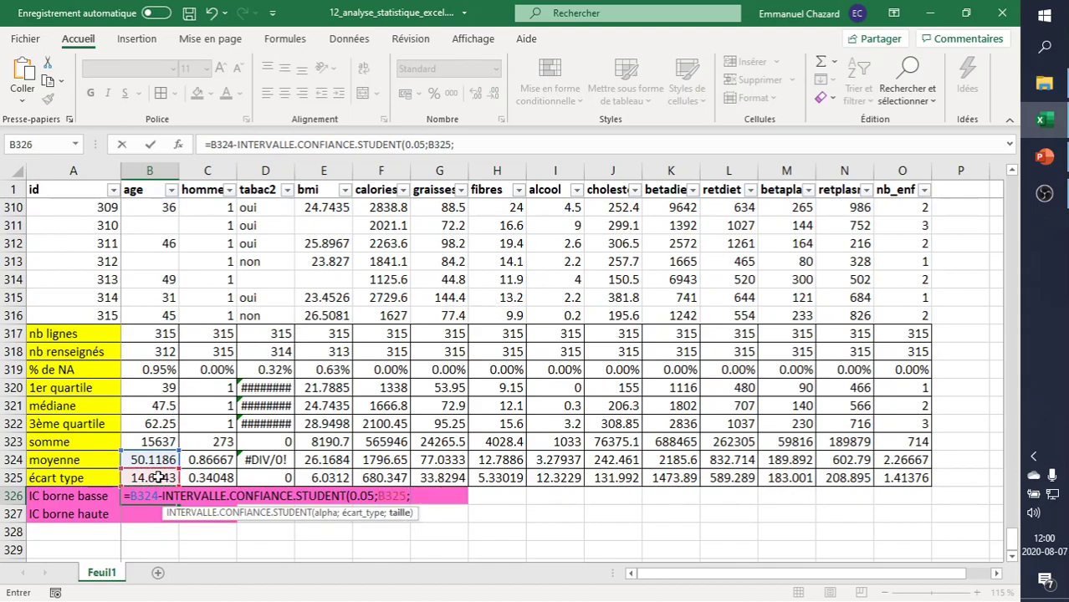
left_click(154, 352)
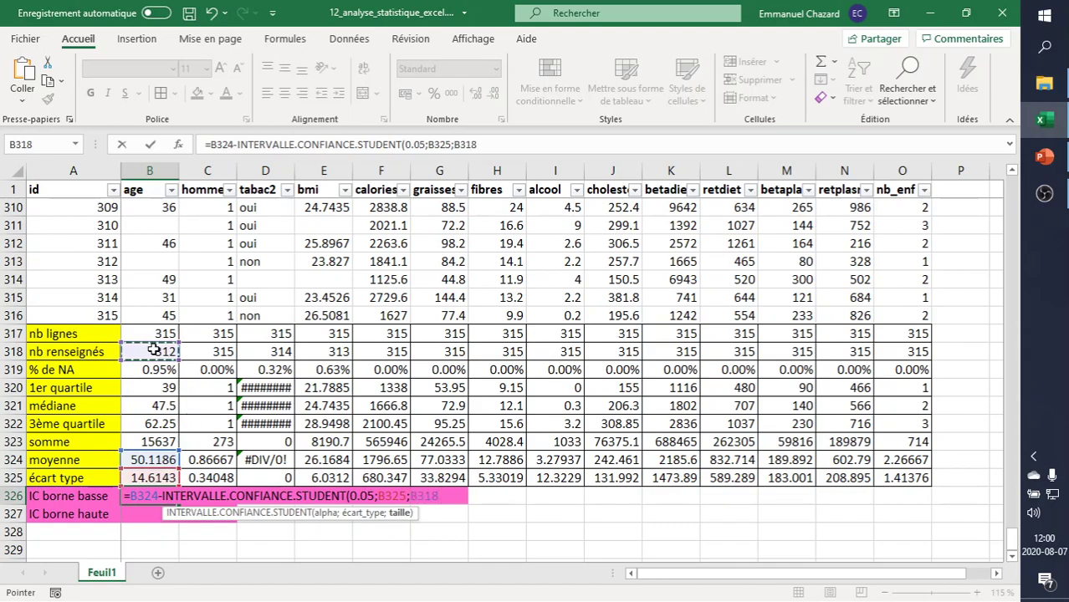
type(")")
key("ctrl+Return")
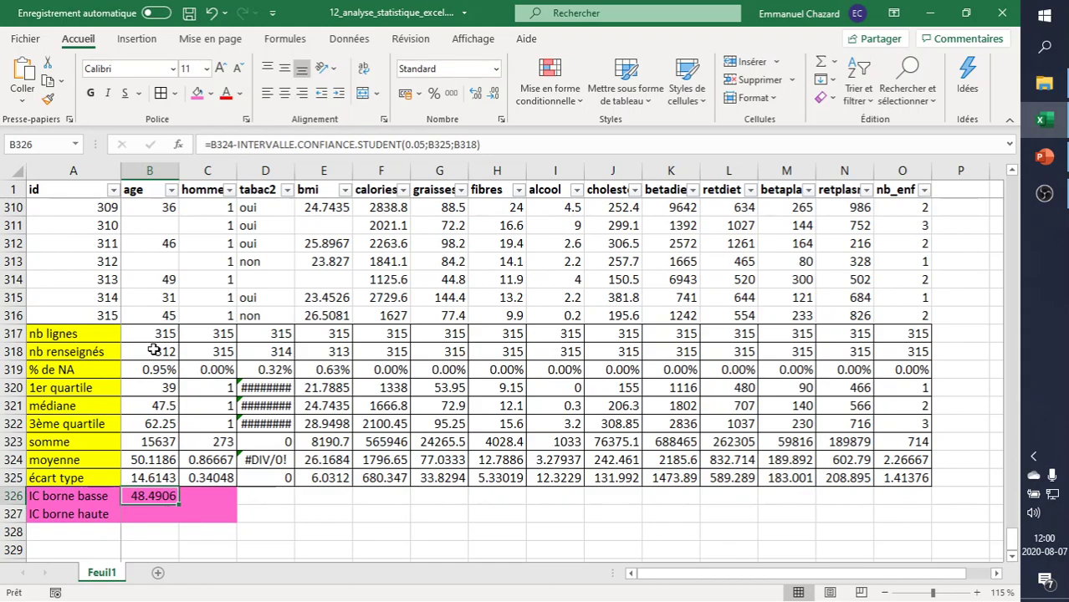
left_click(144, 459)
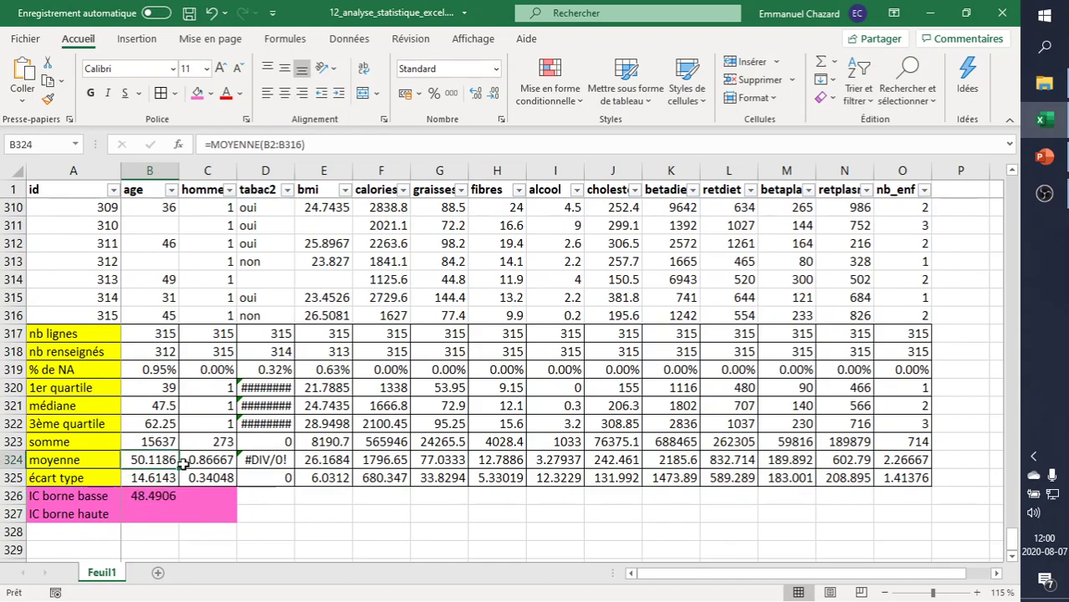
- Copy the formula text of B326 unchanged into the age column's IC borne haute cell B327
left_click(138, 498)
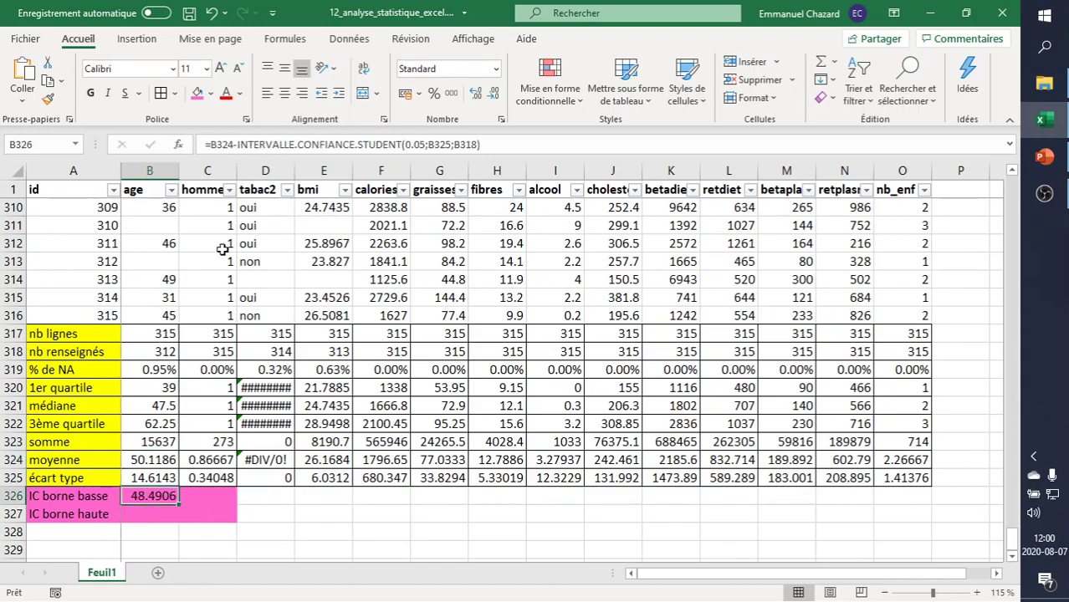
left_click_drag(511, 144, 121, 141)
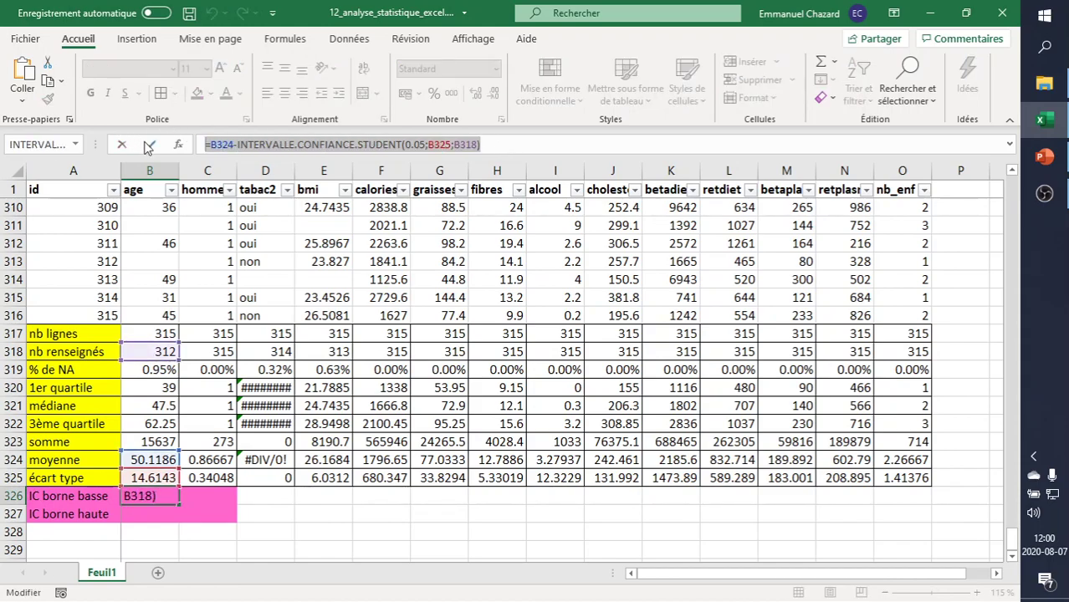
left_click(150, 144)
key("Down")
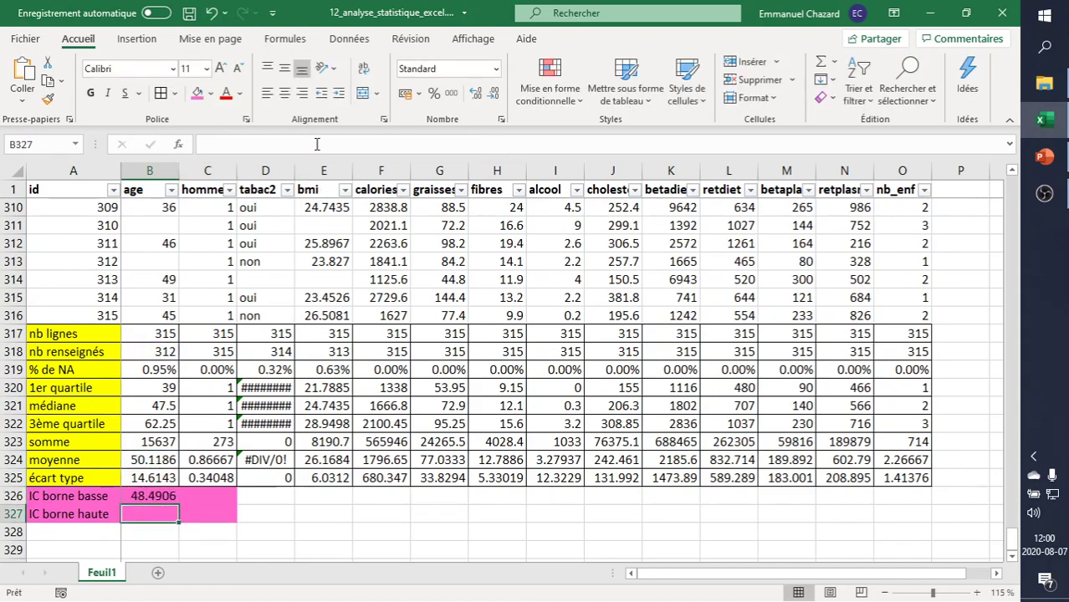
left_click(227, 144)
key("ctrl+v")
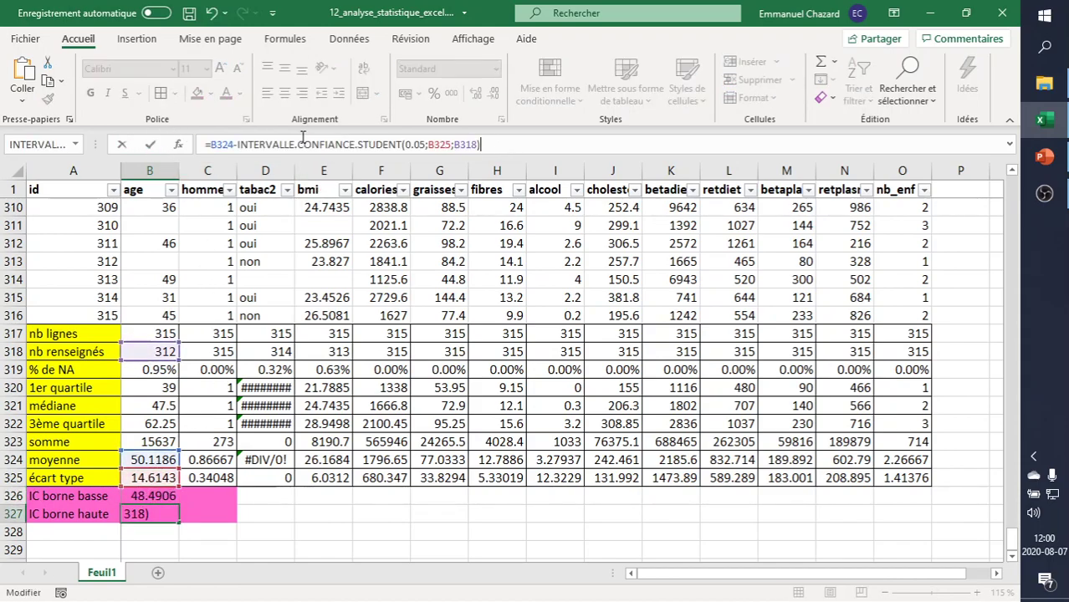
- Replace the minus sign after B324 with a plus sign in B327's formula
left_click(237, 144)
key("BackSpace")
type("+")
key("Return")
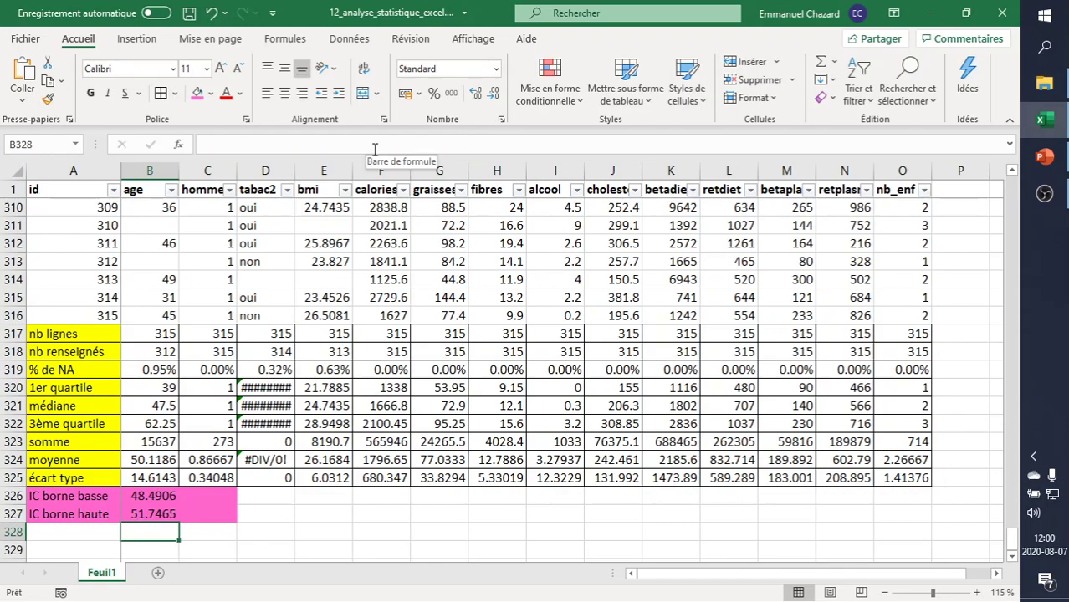
key("Up")
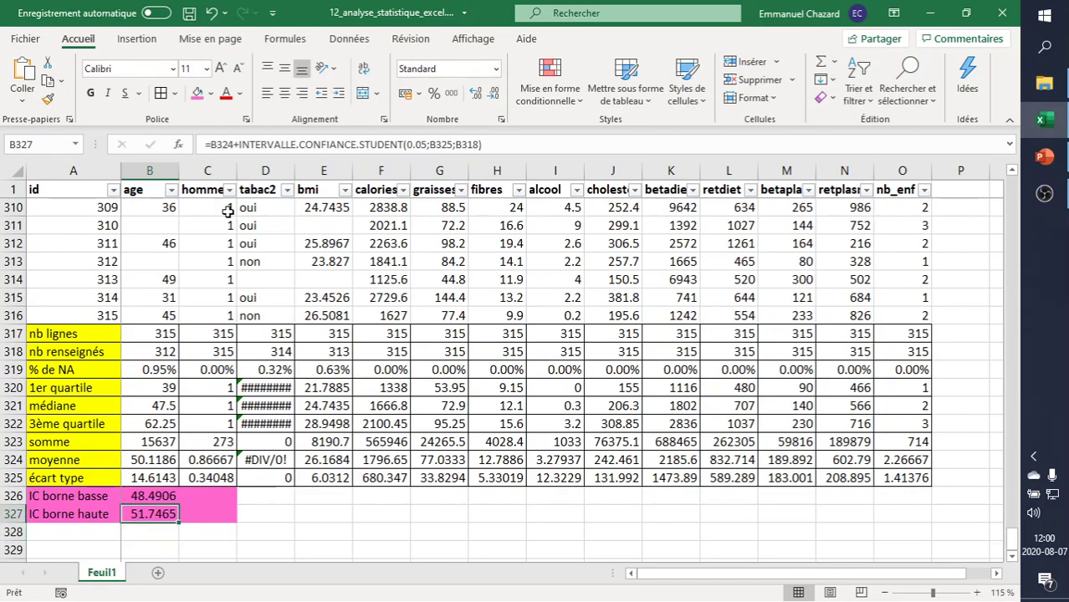
- Examine the distinct values in the homme column's filter list without filtering, and inspect its écart type formula in C325
left_click(208, 189)
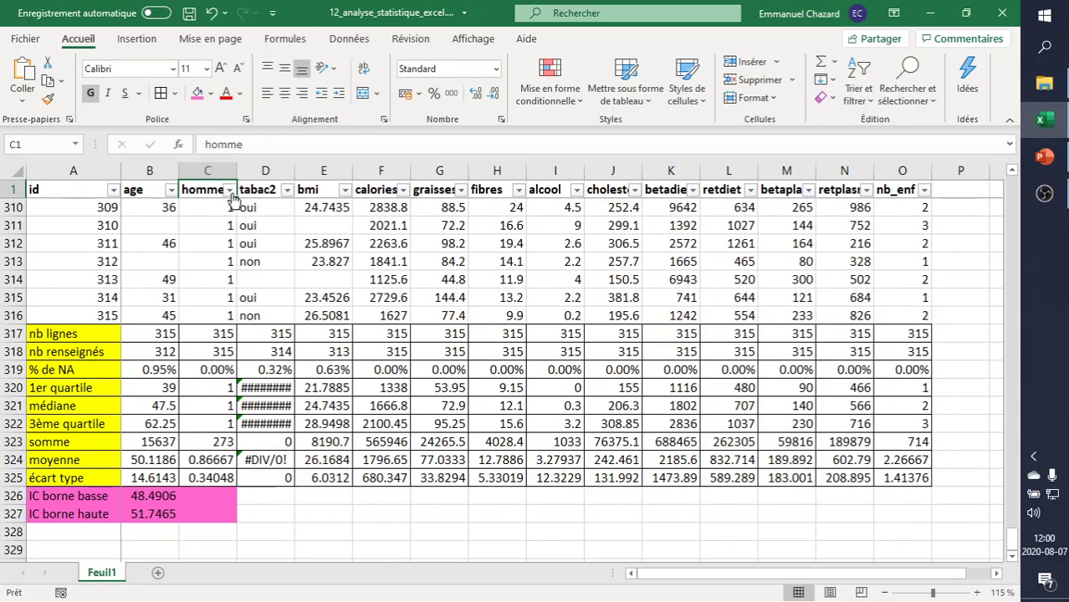
left_click(229, 190)
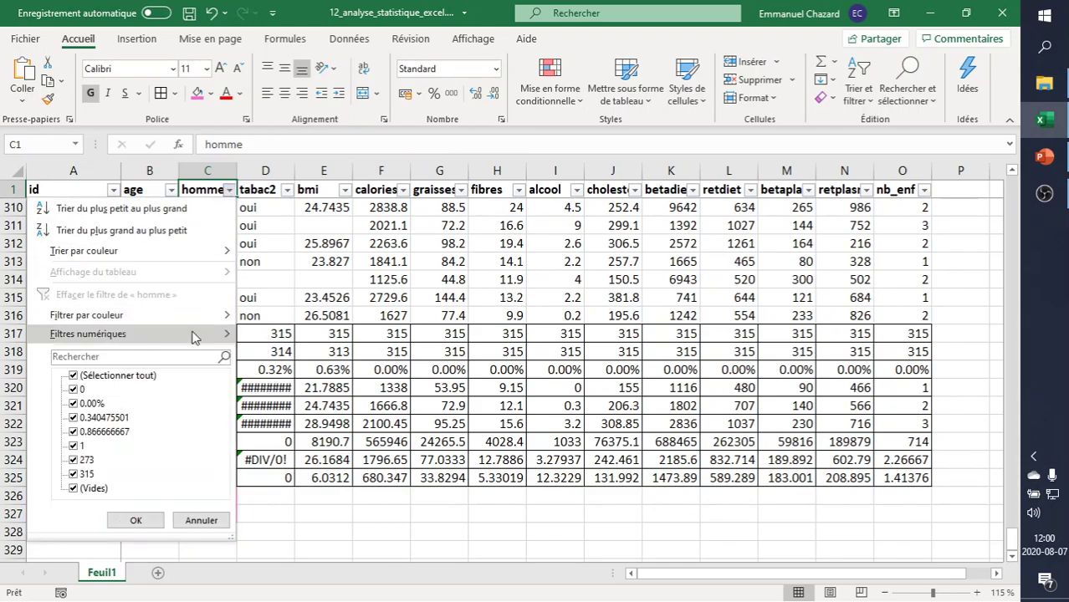
left_click(208, 522)
left_click(213, 500)
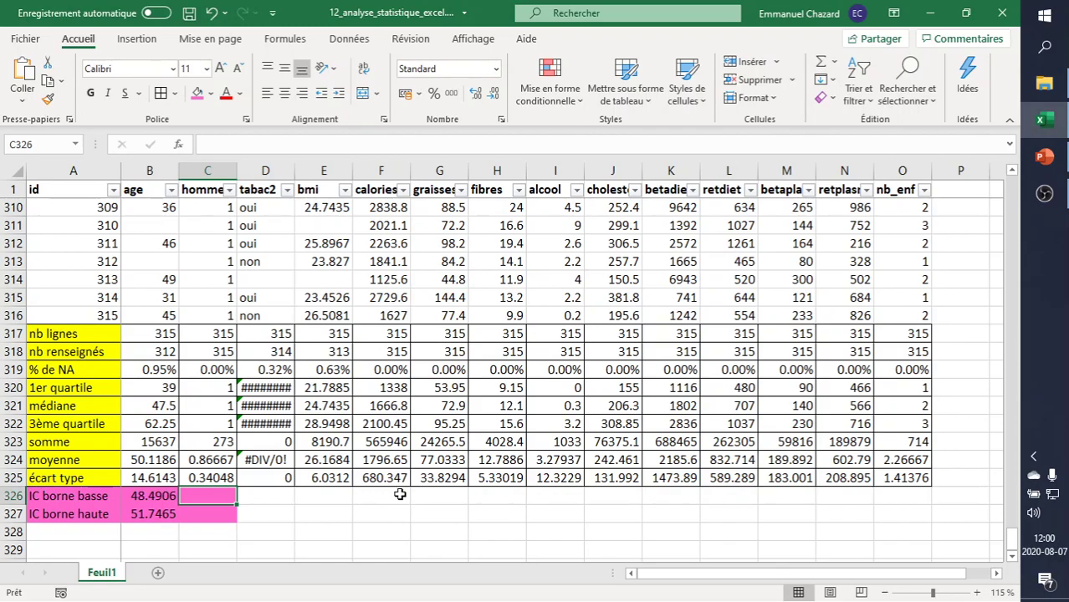
left_click(224, 478)
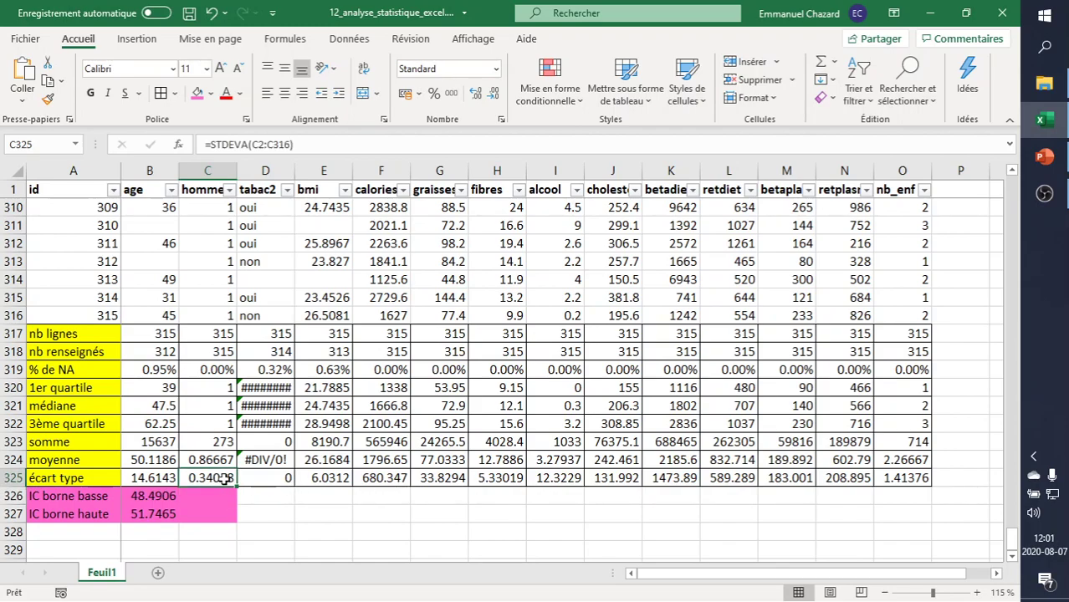
- Enter =C324-1.96*racine(C324*(1-C324)/C318) in the IC borne basse cell C326 for the homme column
left_click(207, 496)
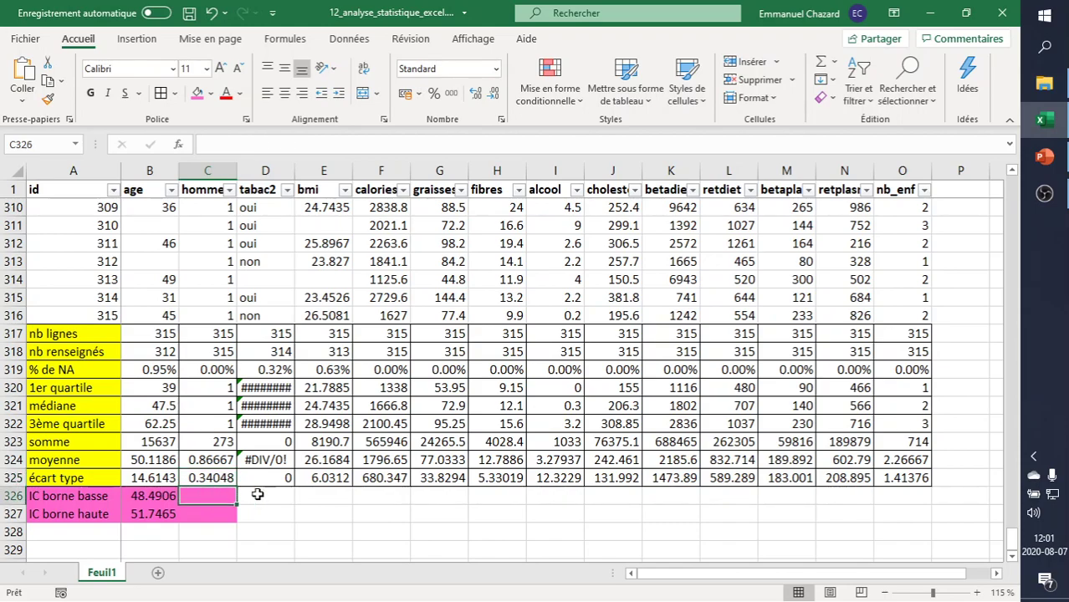
type("=")
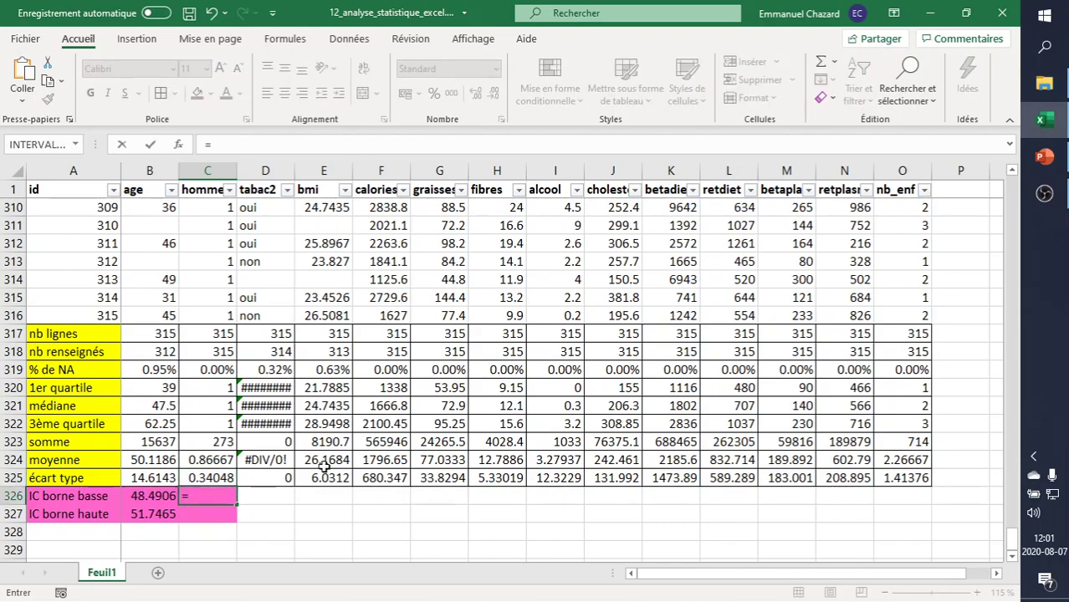
left_click(204, 460)
type("-")
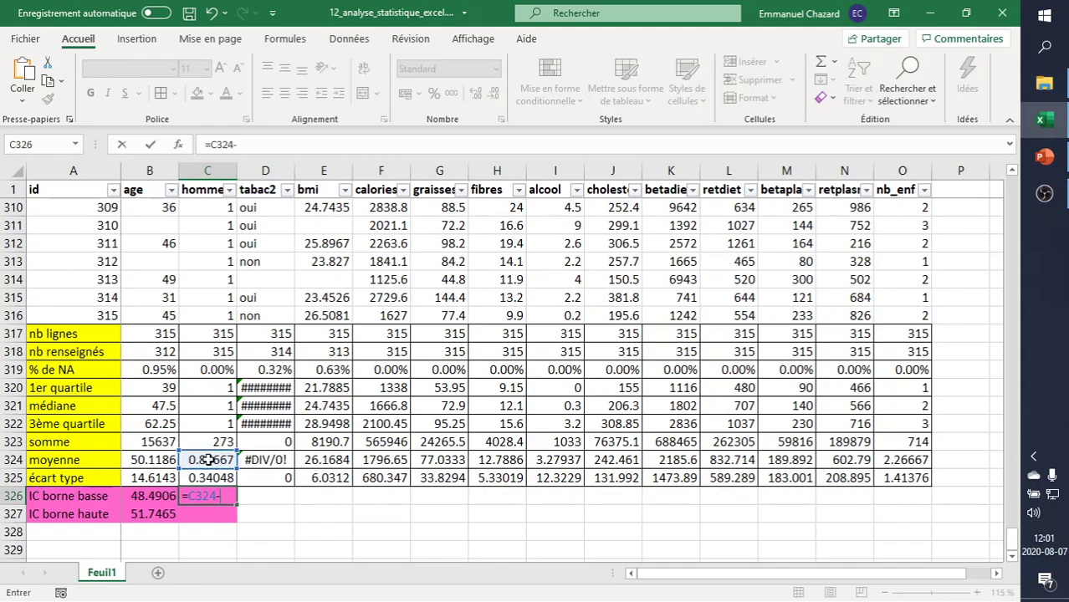
type("1.9")
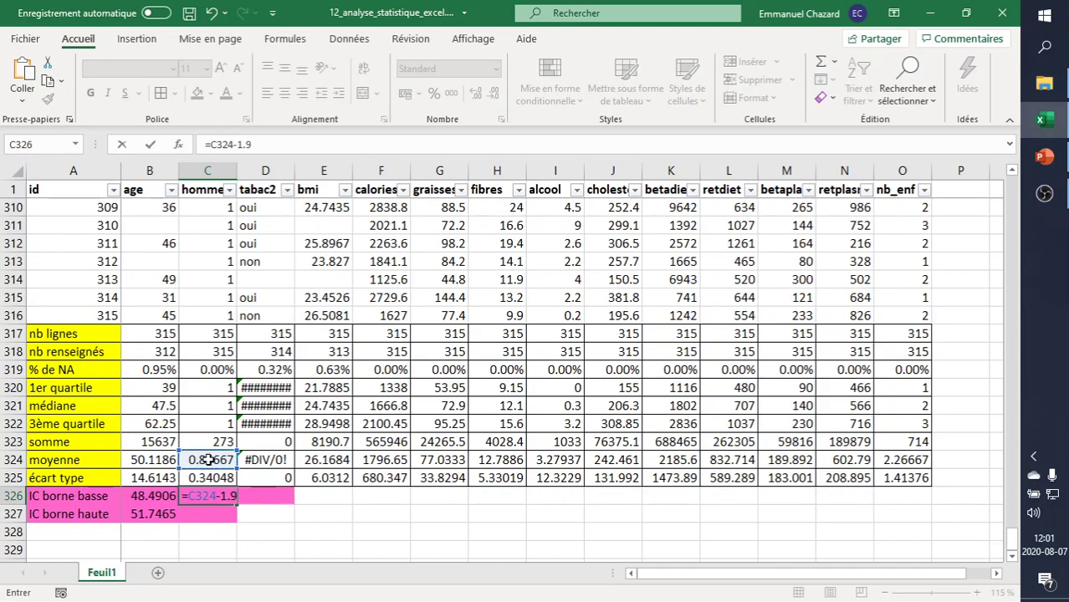
type("6*racine(")
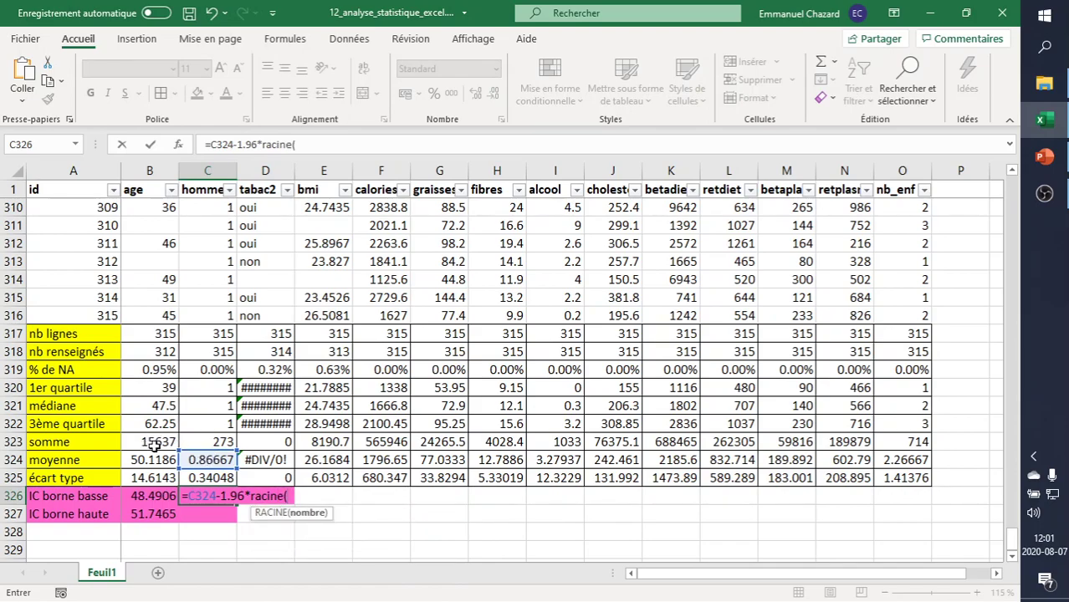
left_click(208, 459)
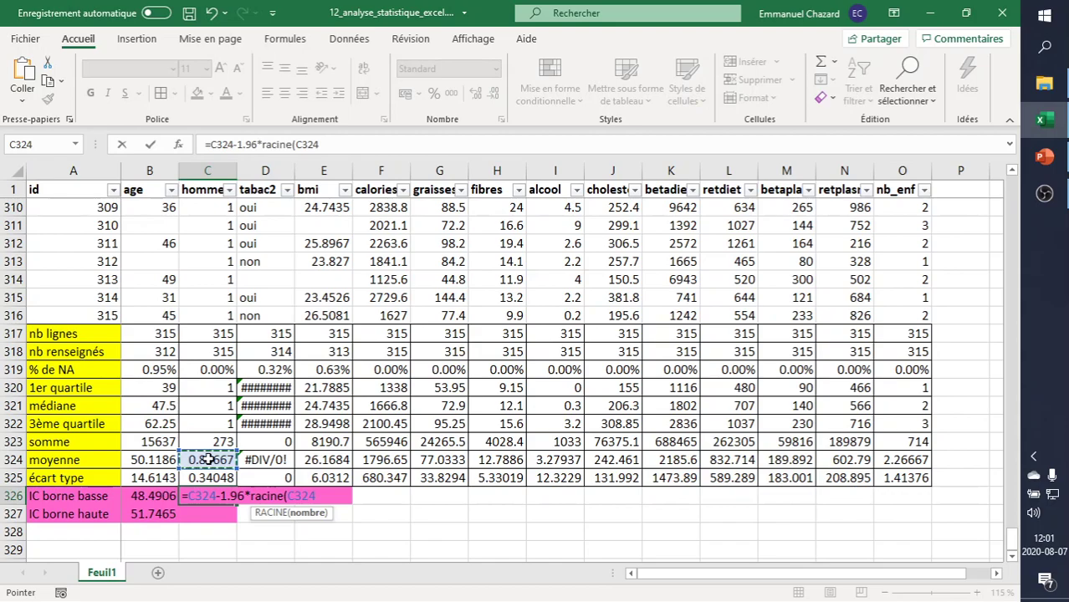
type("*(1-")
left_click(208, 459)
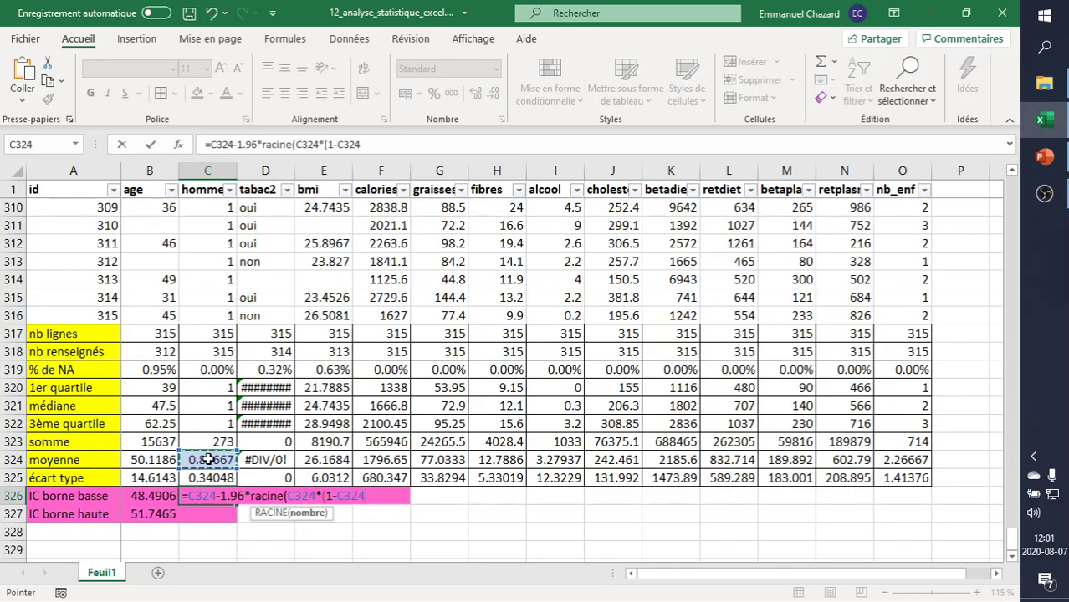
type(")/")
left_click(206, 351)
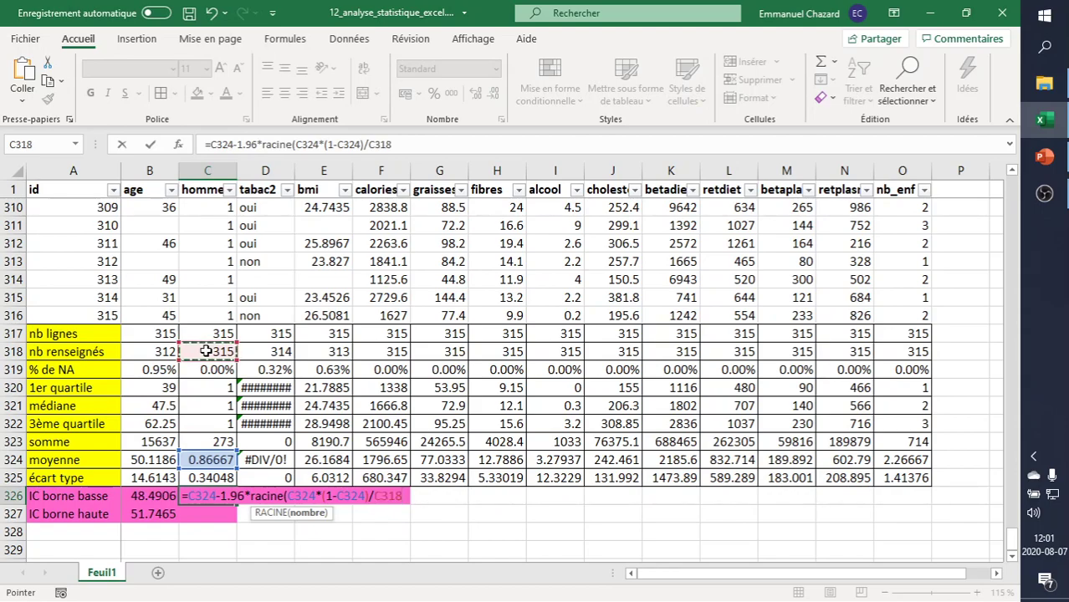
type(")")
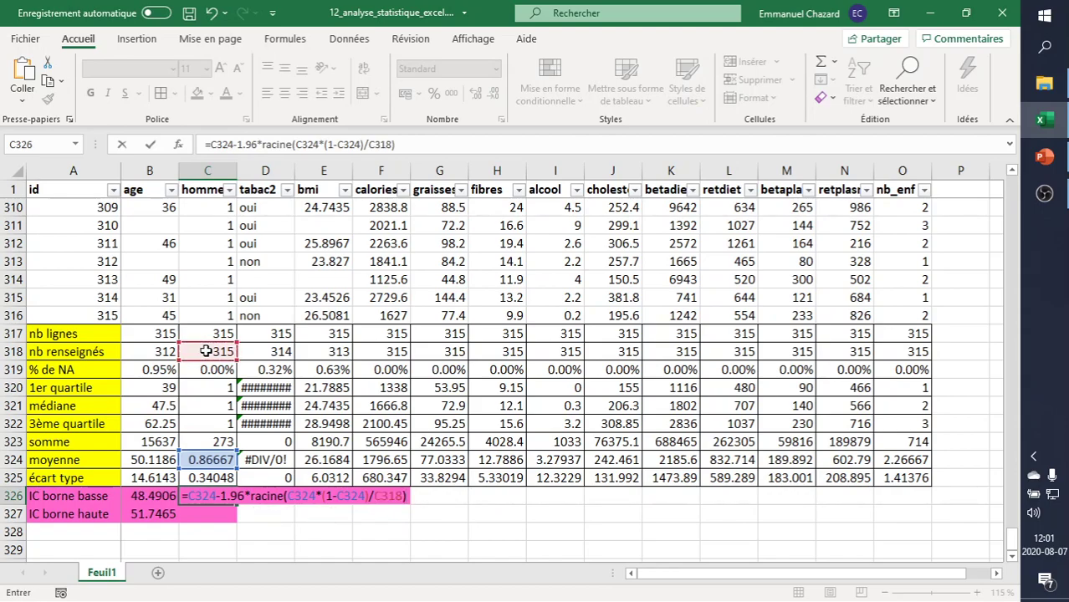
key("Return")
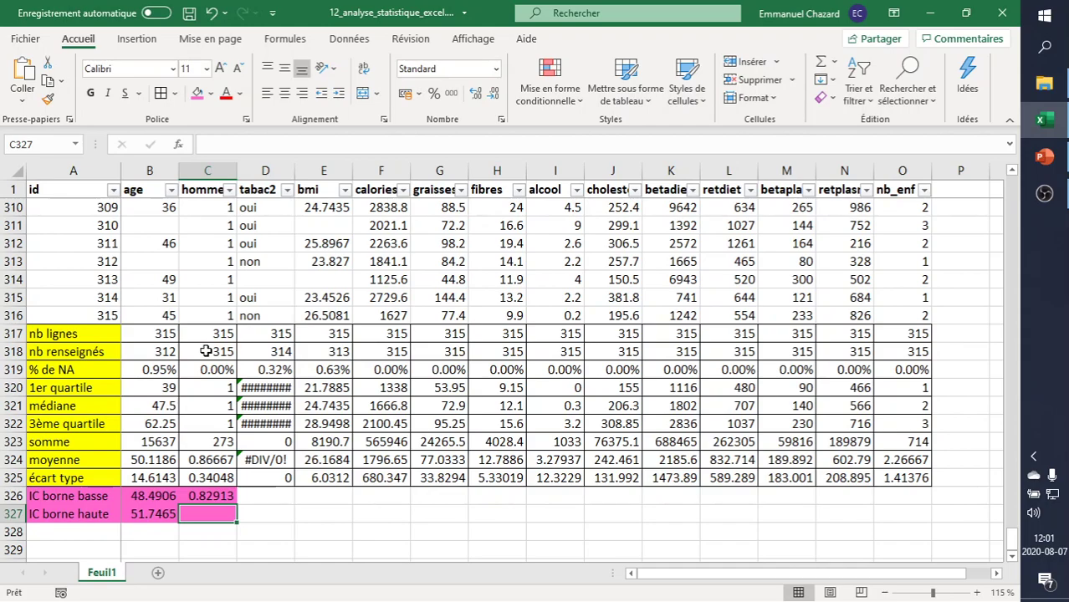
key("Up")
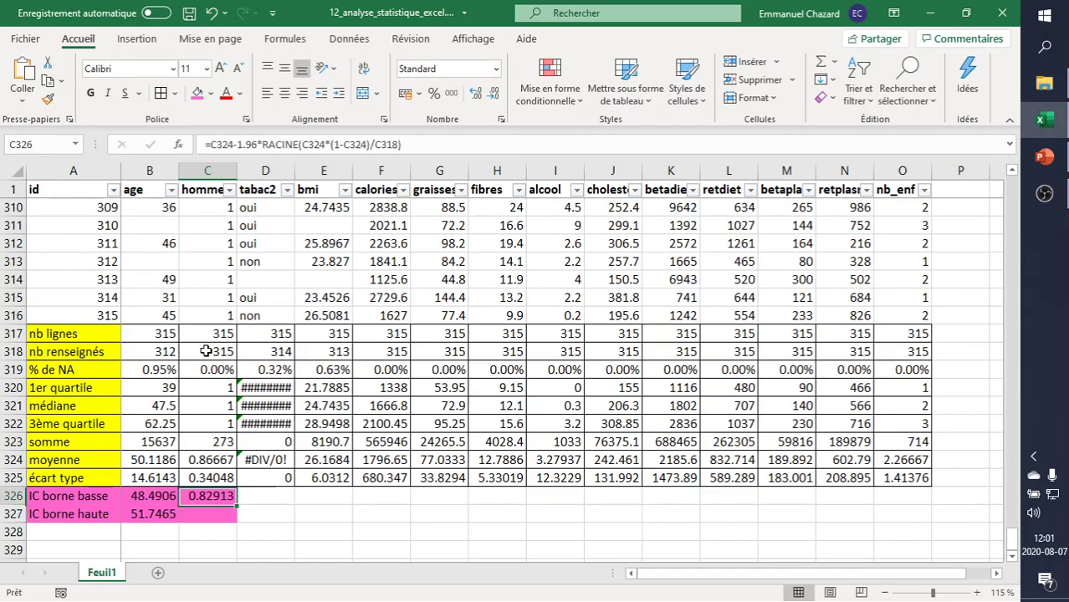
- Enter =C324+1.96*RACINE(C324*(1-C324)/C318) in the homme column's IC borne haute cell C327, reusing the formula text from C326
left_click(411, 144)
left_click(216, 493)
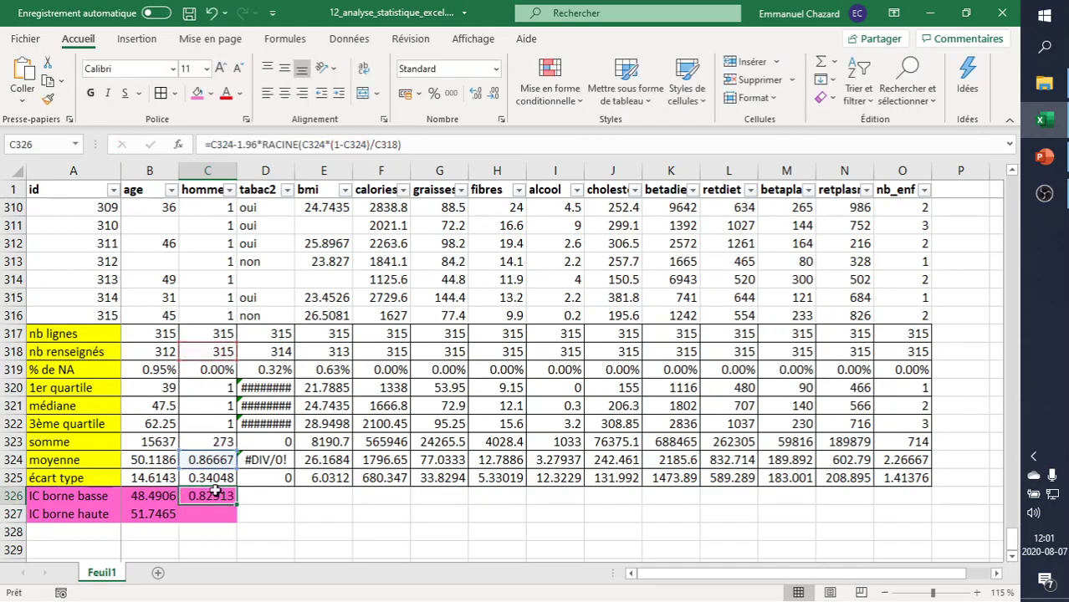
left_click(209, 514)
left_click(279, 144)
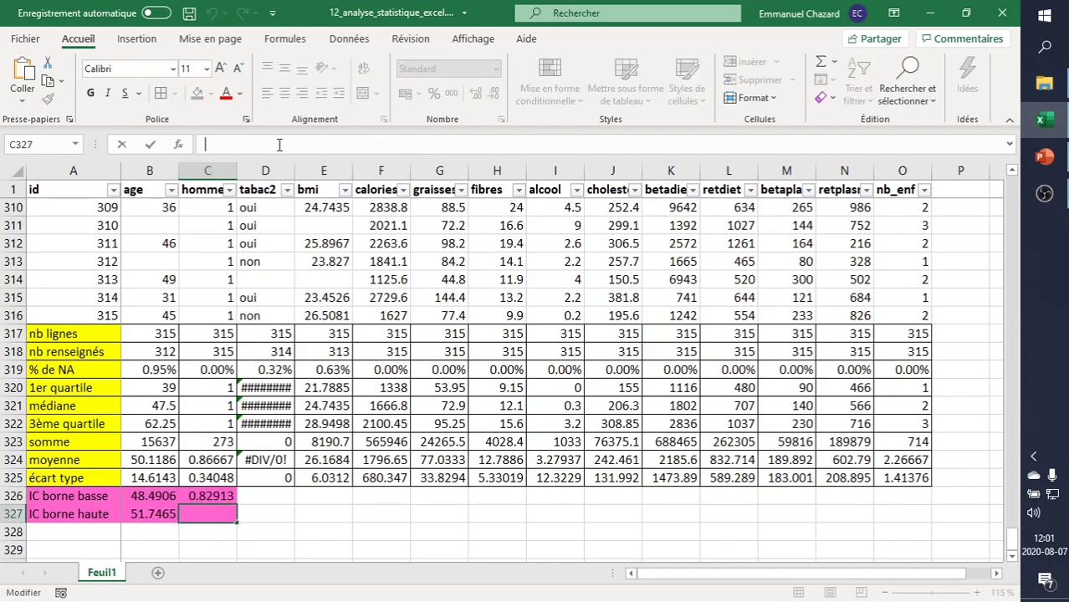
key("ctrl+v")
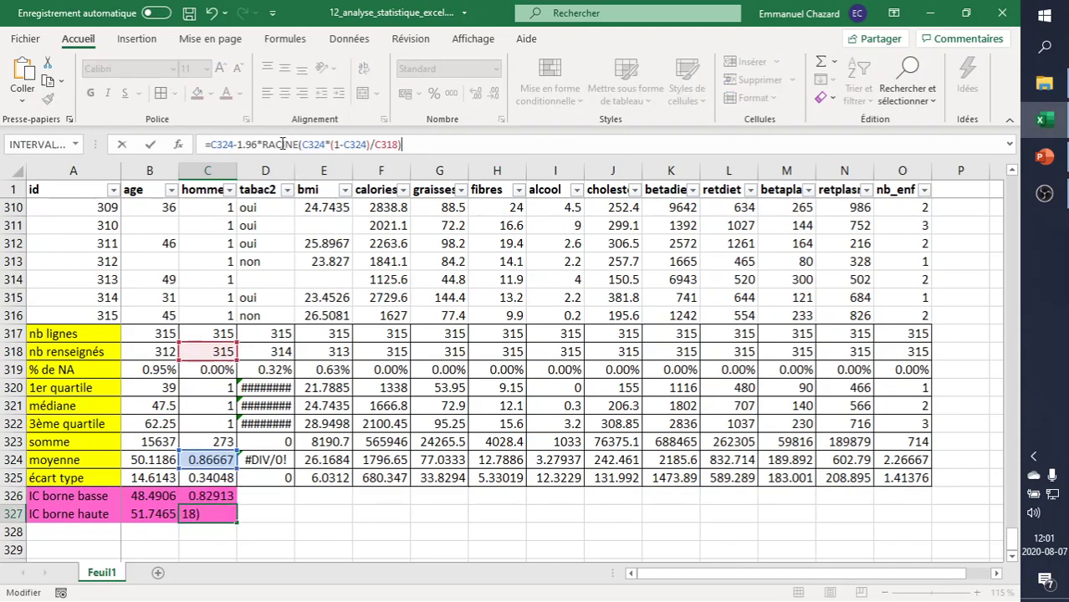
left_click(239, 144)
type("+")
key("ctrl+Return")
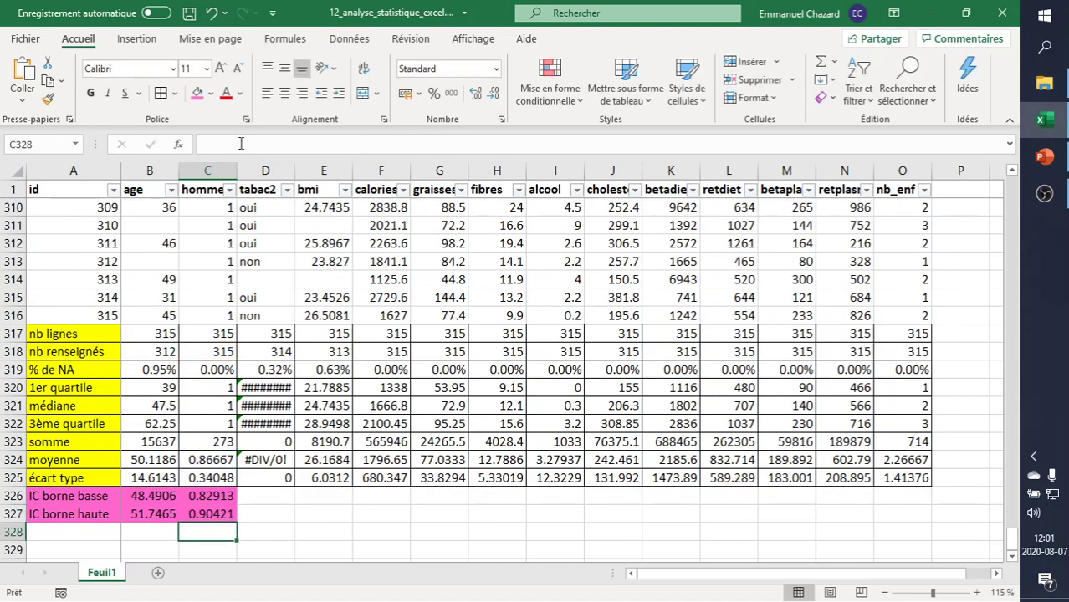
- Examine the confidence interval bounds of the homme and age columns against their moyenne values
left_click(216, 495, "shift")
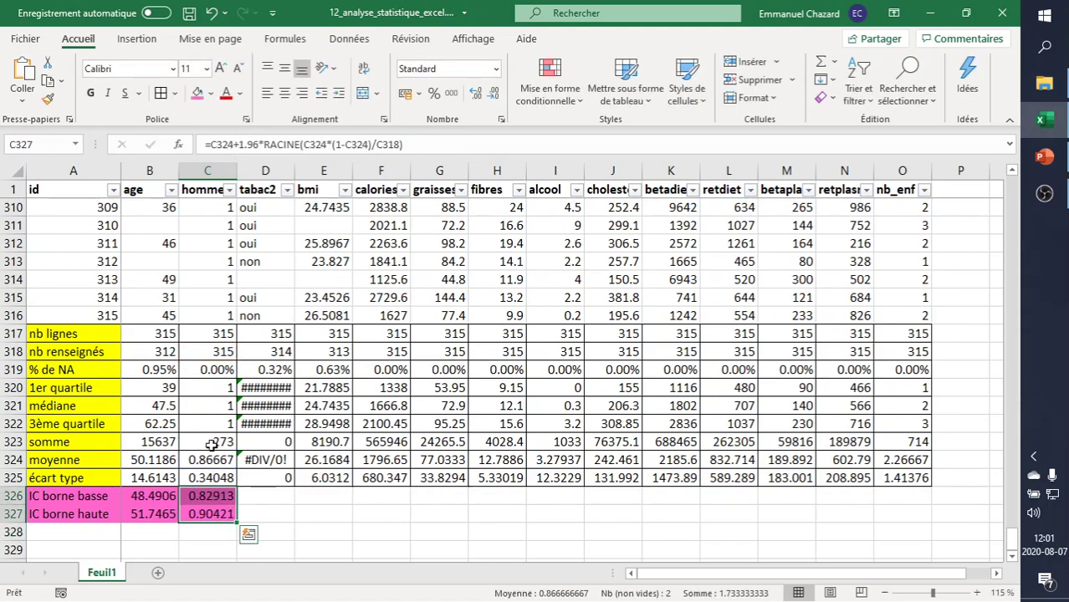
left_click(210, 458, "ctrl")
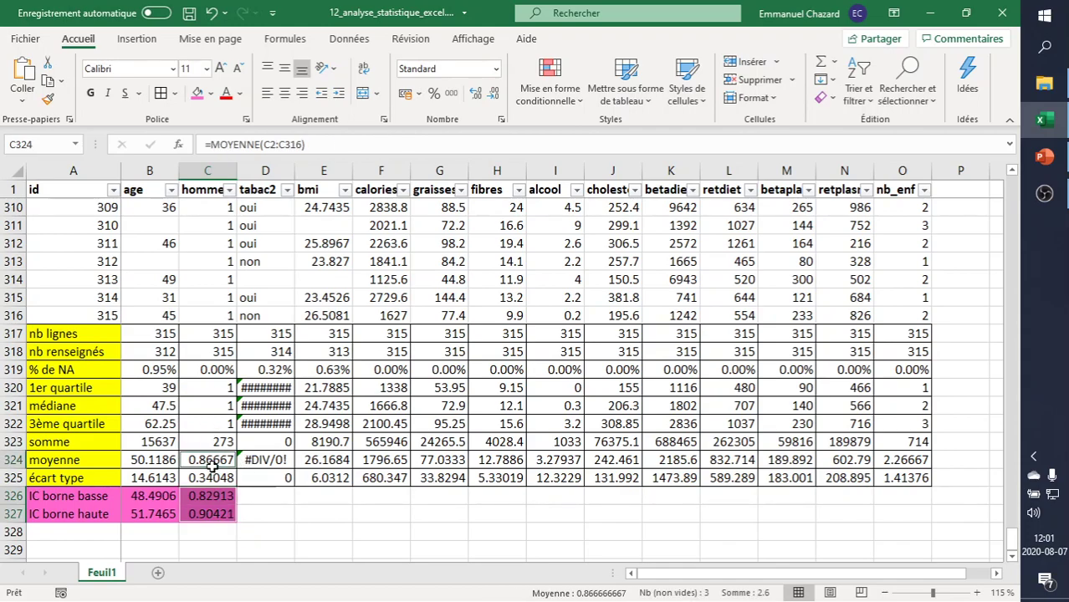
left_click(157, 497)
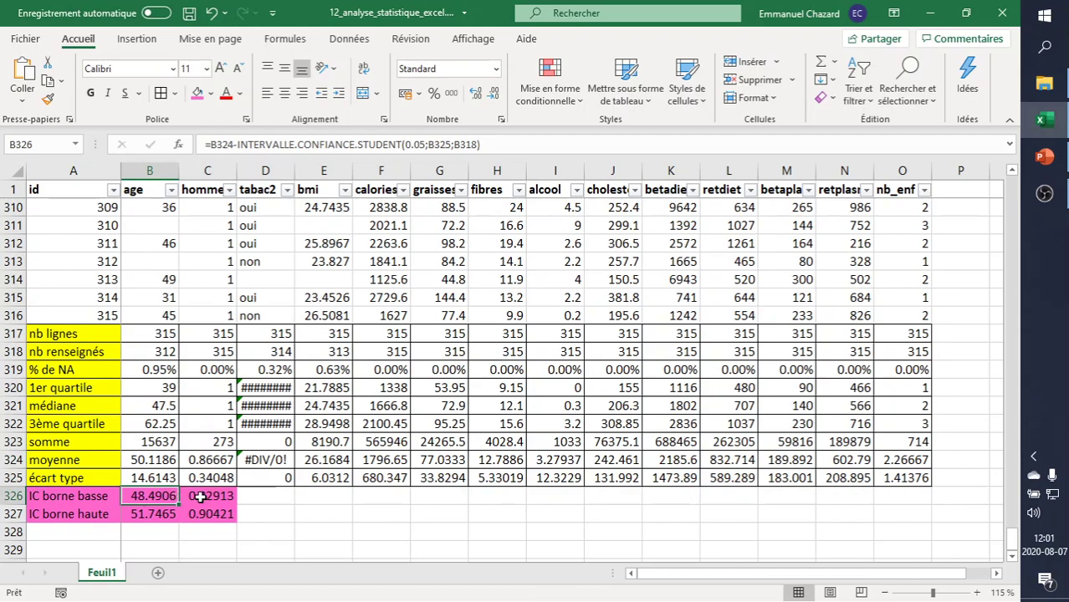
left_click(149, 515, "shift")
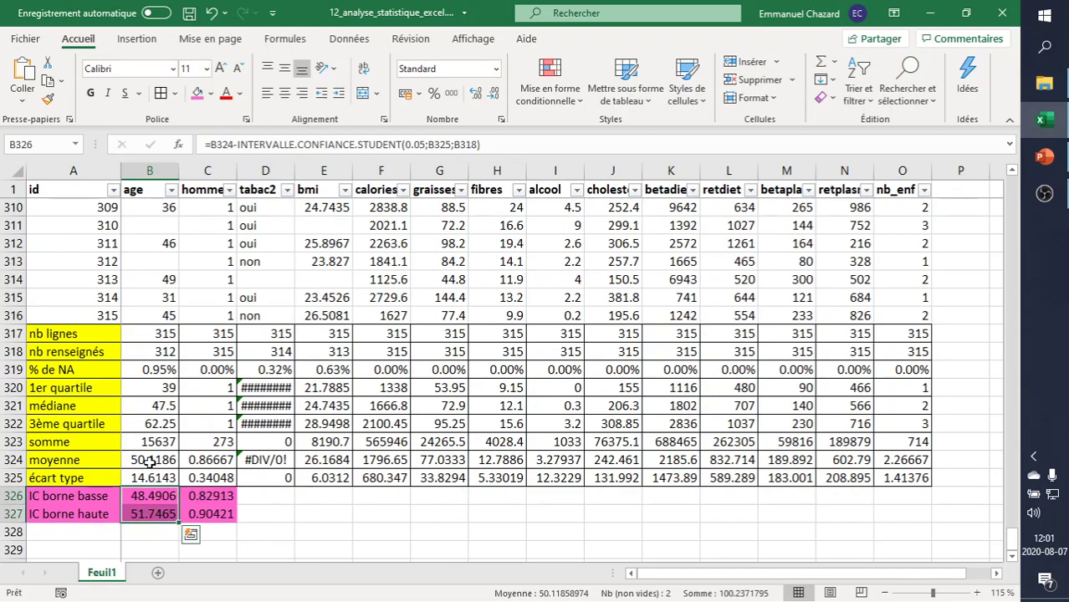
left_click(241, 514)
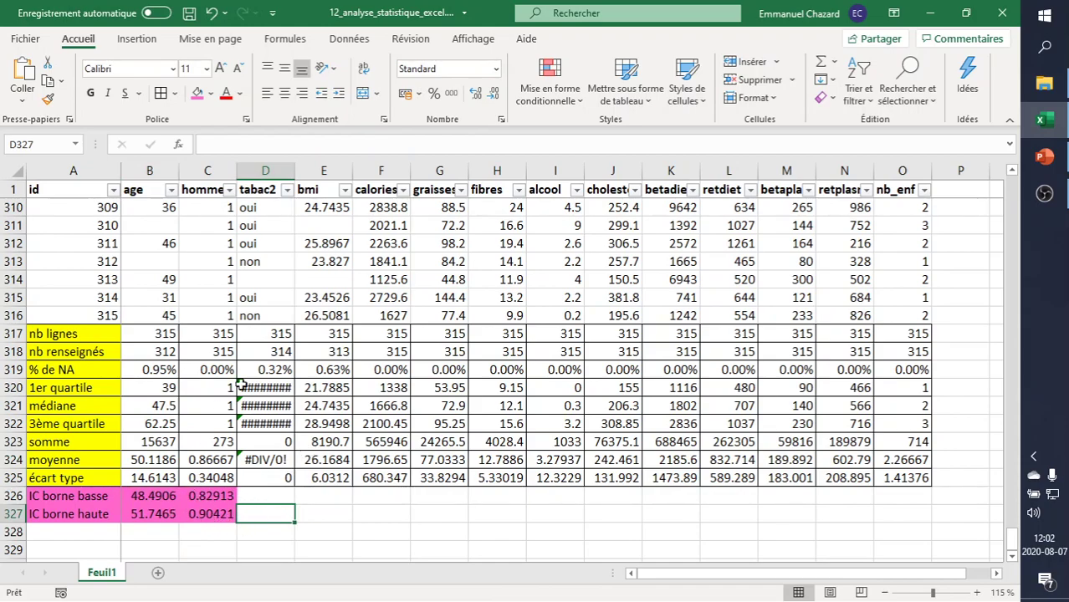
left_click(208, 171)
left_click(144, 171)
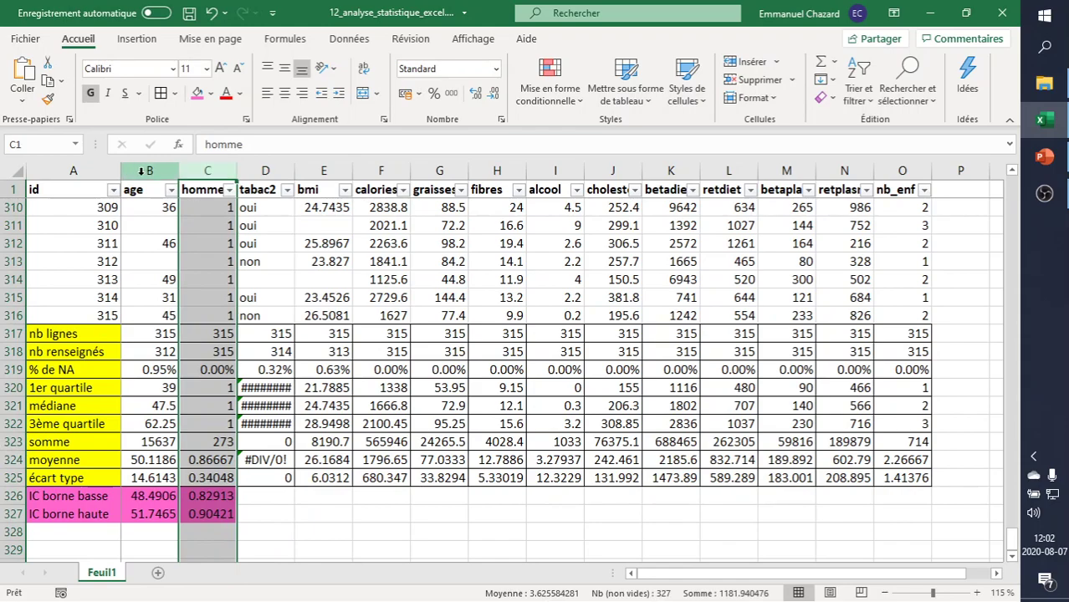
left_click(268, 500)
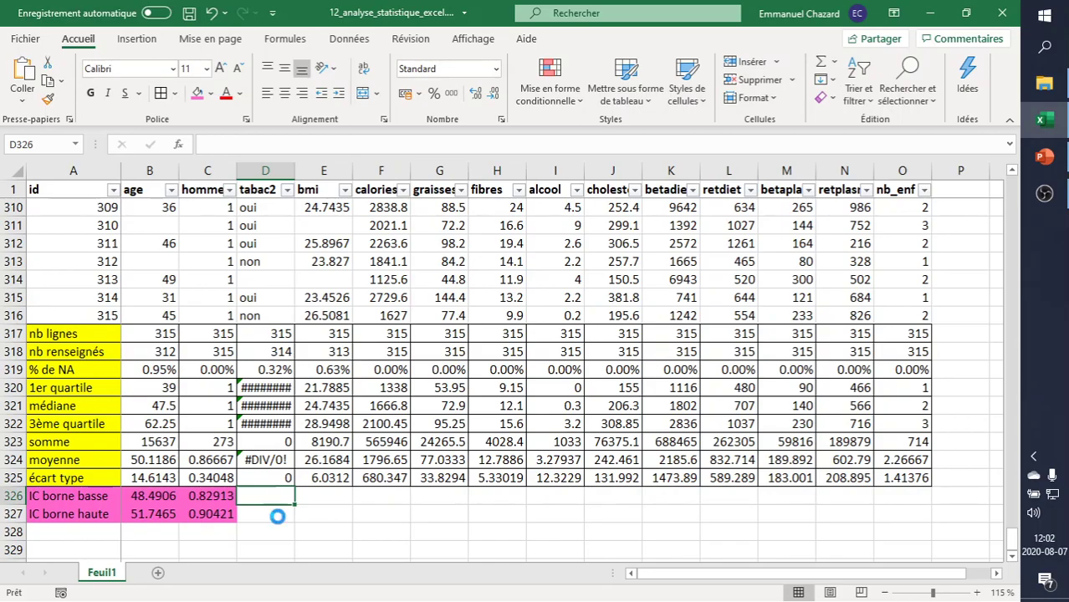
key("ctrl+t")
key("Return")
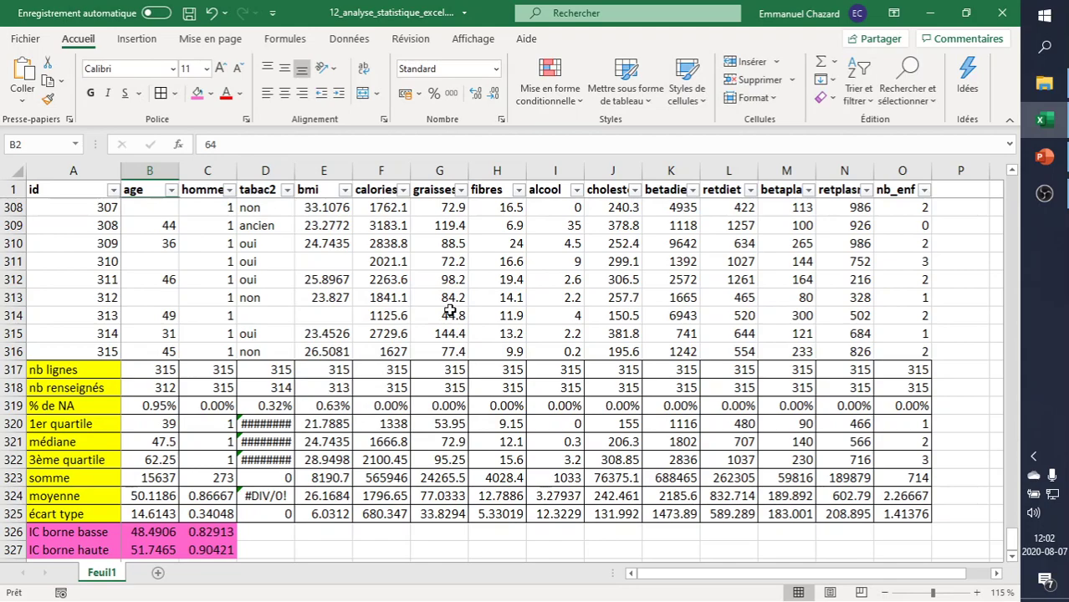
- Create a pivot table on a new worksheet from the dataset range A1:O316, headers included and statistics rows excluded
left_click(914, 350)
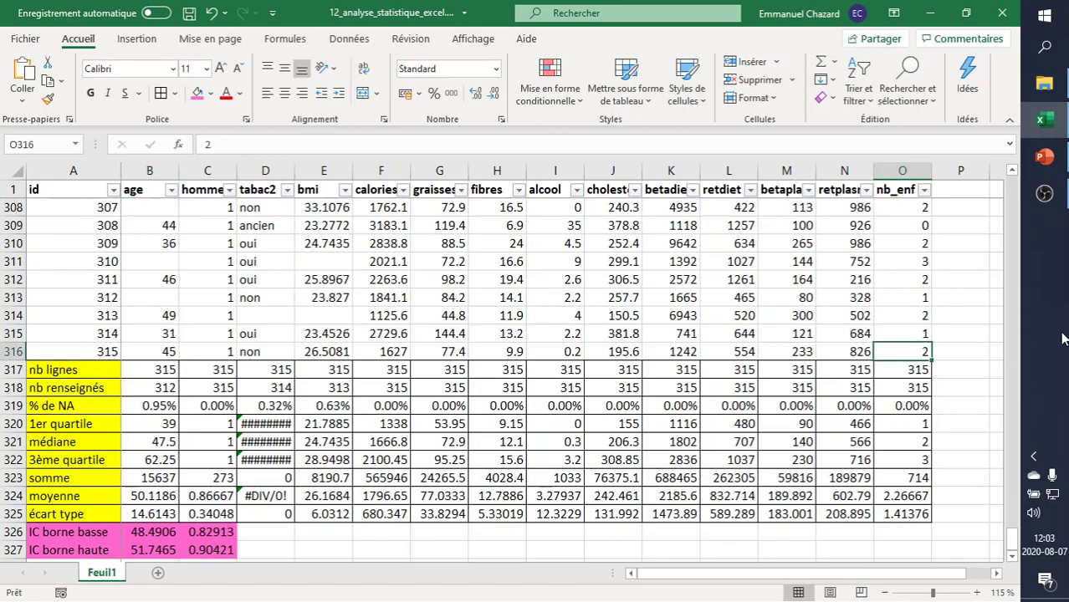
key("ctrl+a")
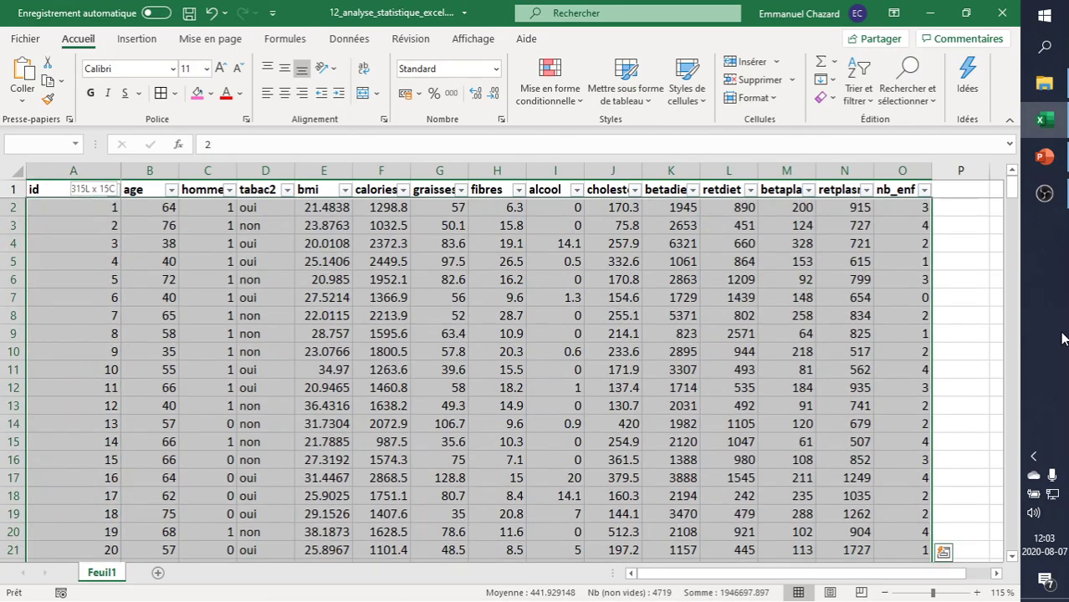
key("ctrl+a")
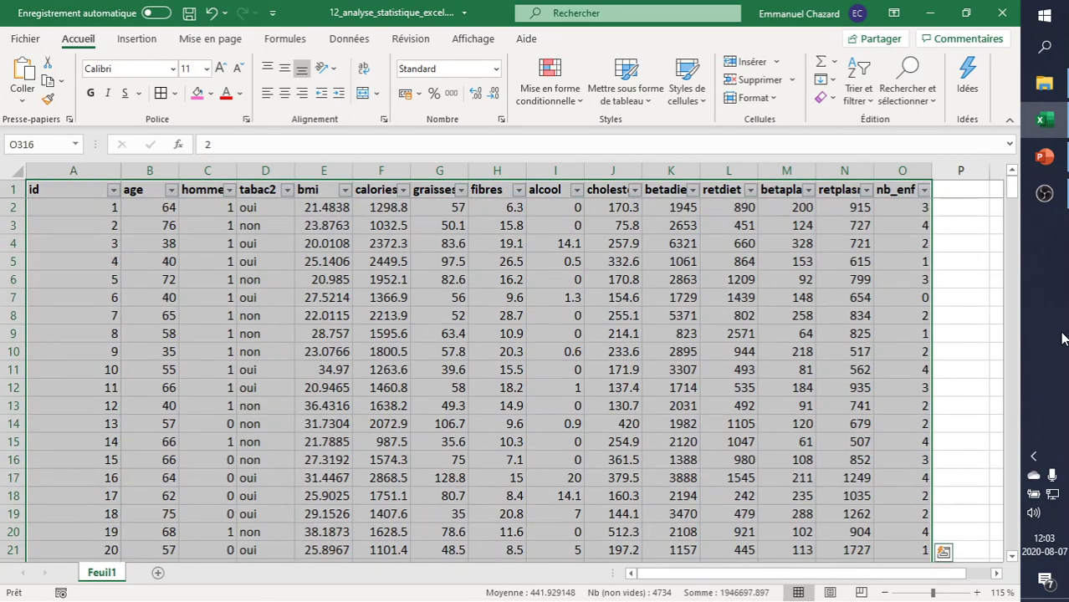
left_click(136, 39)
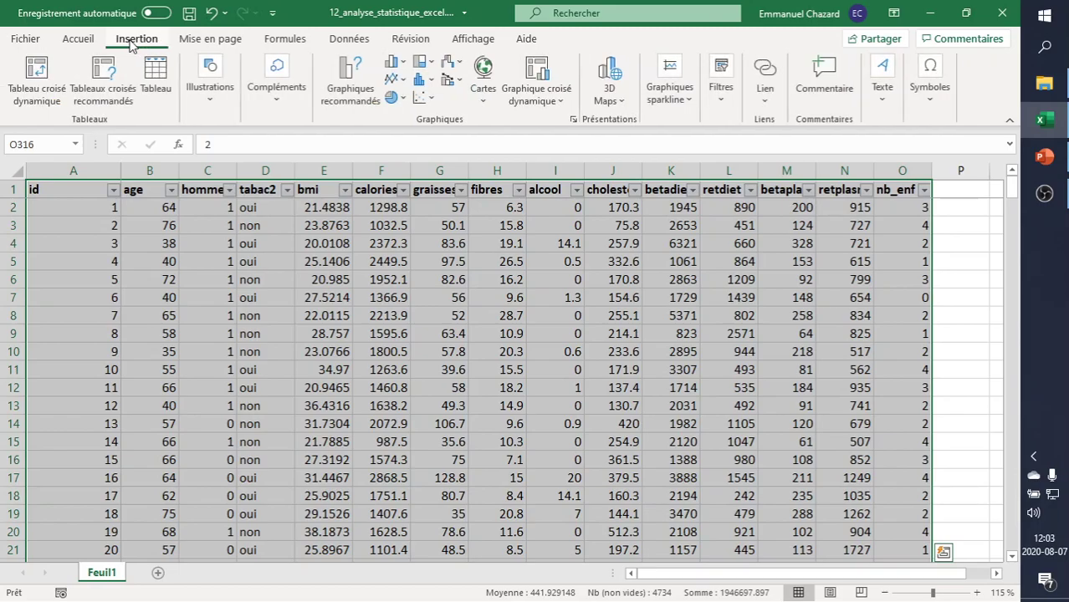
left_click(30, 72)
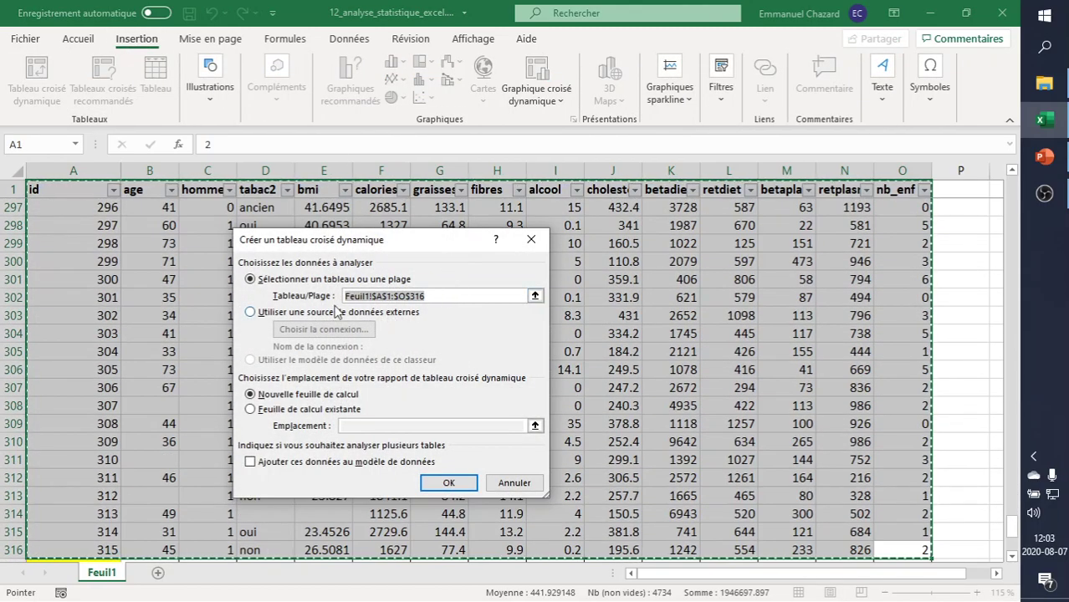
left_click(294, 409)
left_click(297, 395)
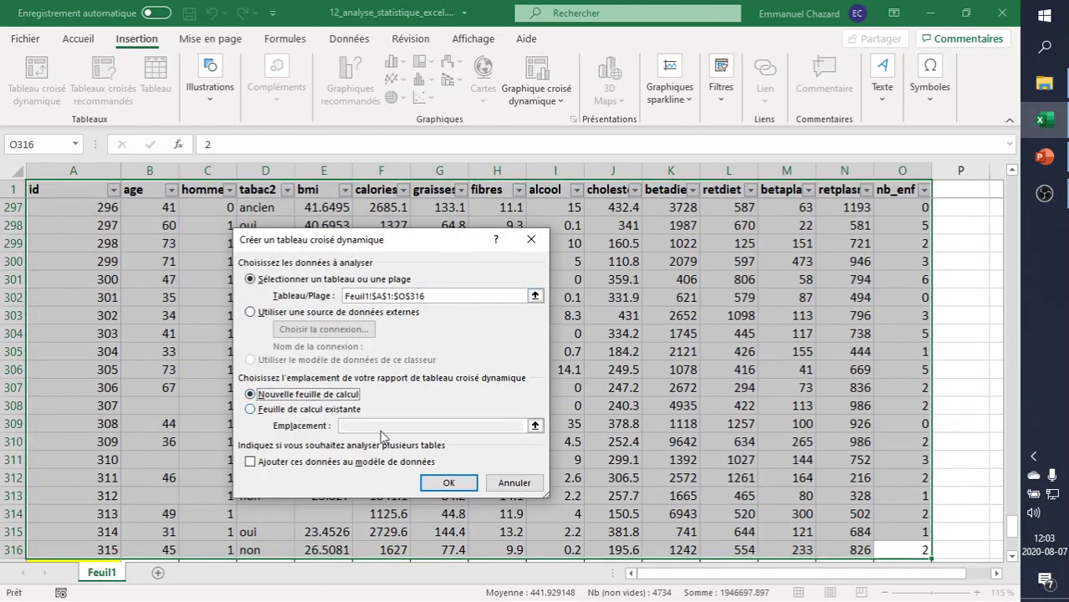
left_click(446, 483)
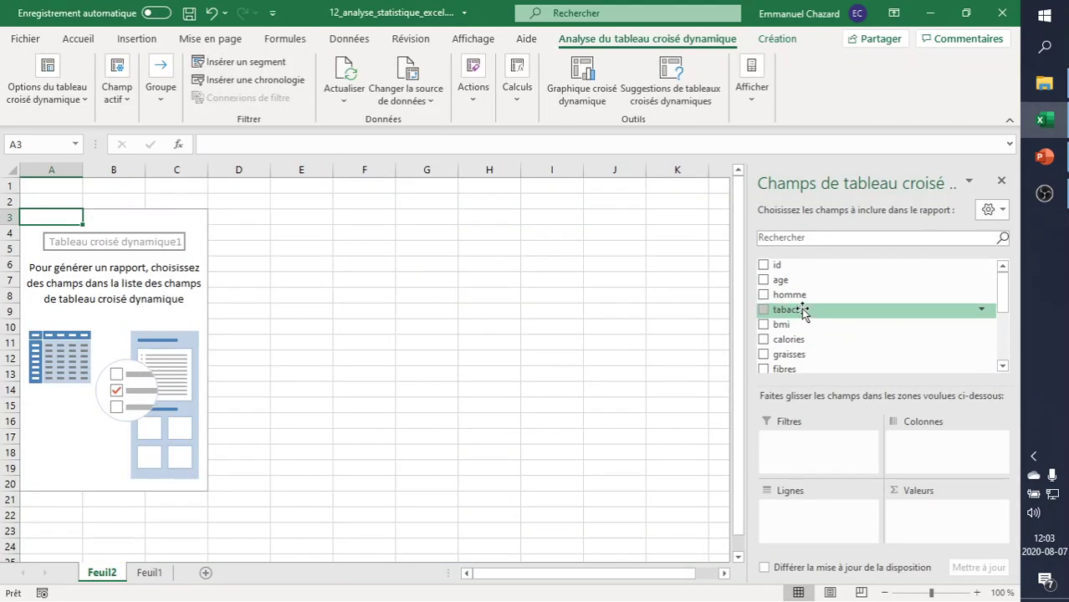
- Lay out the pivot table with tabac2 as rows and age as values, summarised by Nombre
left_click_drag(804, 310, 847, 523)
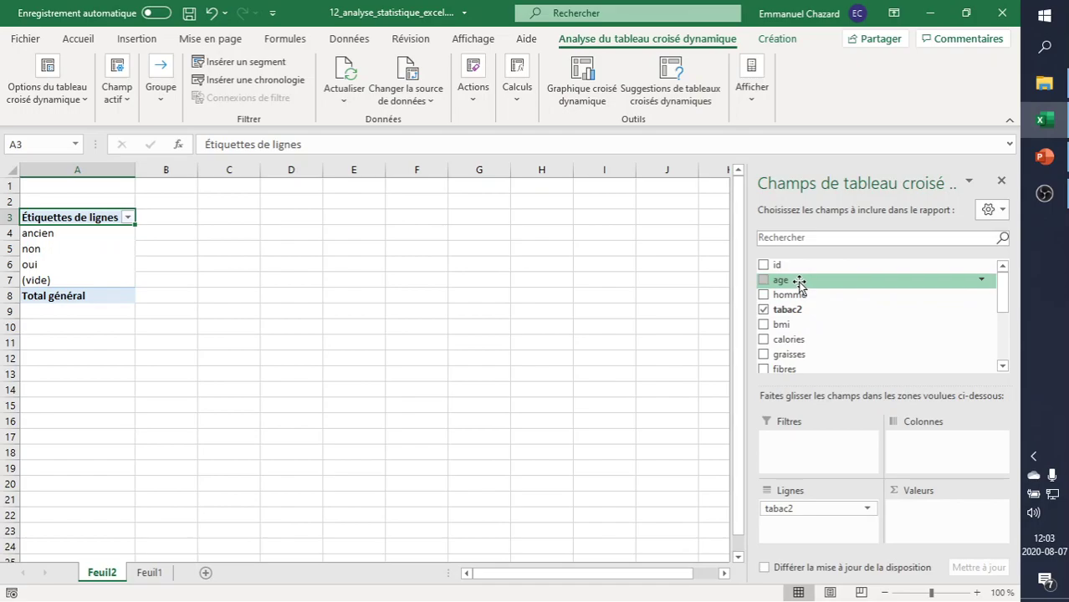
left_click_drag(799, 283, 921, 510)
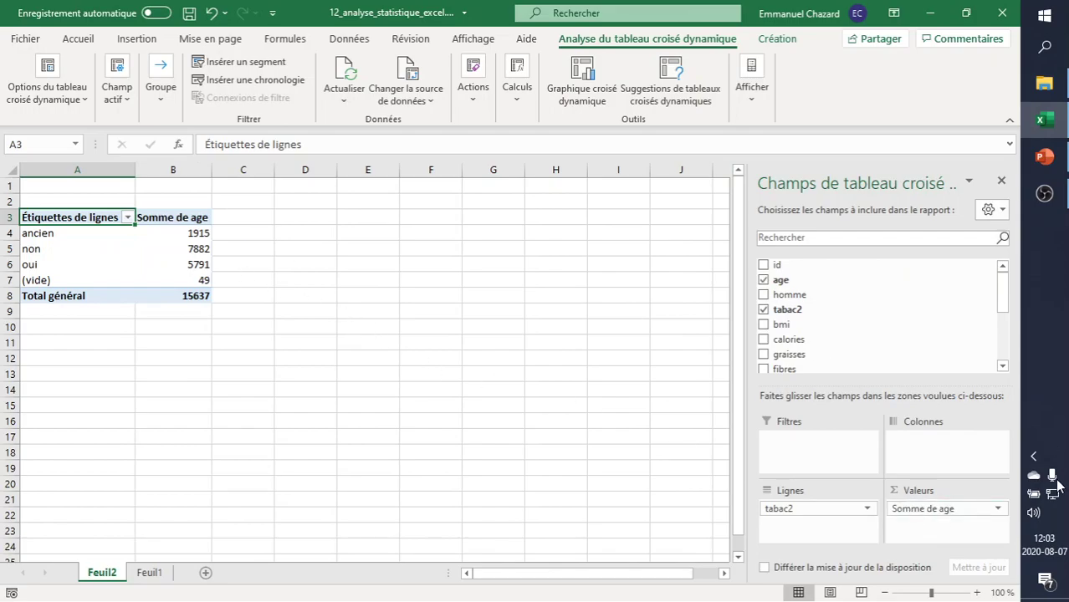
left_click(998, 509)
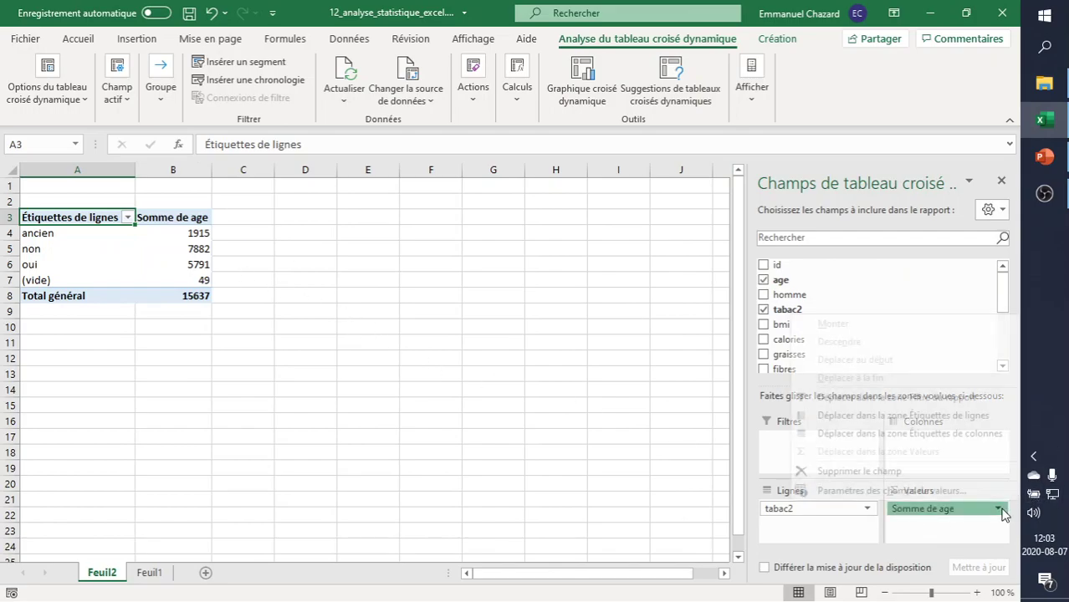
left_click(871, 492)
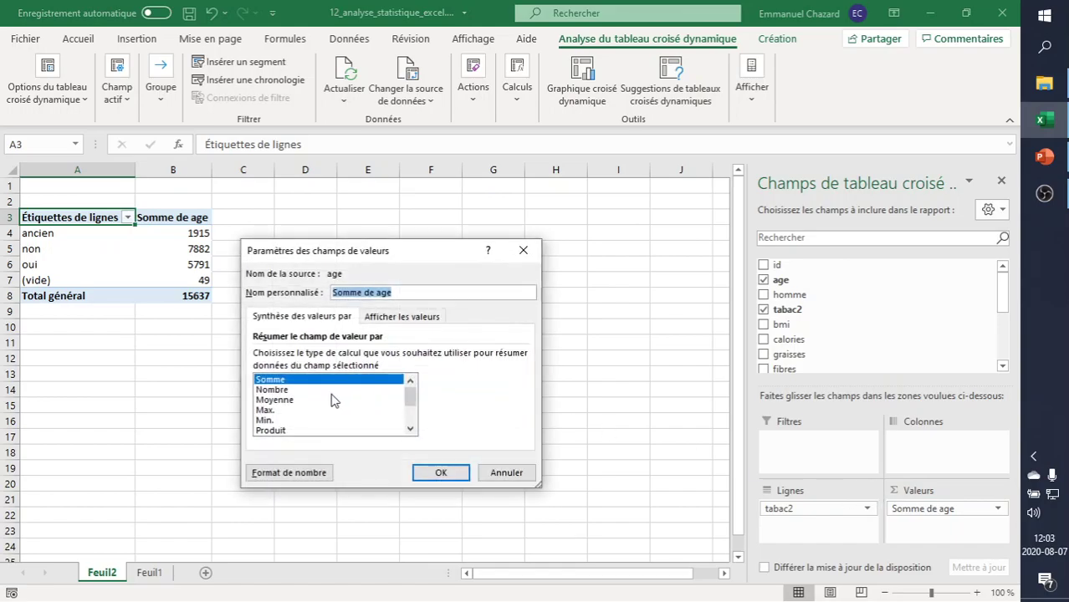
left_click(303, 389)
left_click(441, 473)
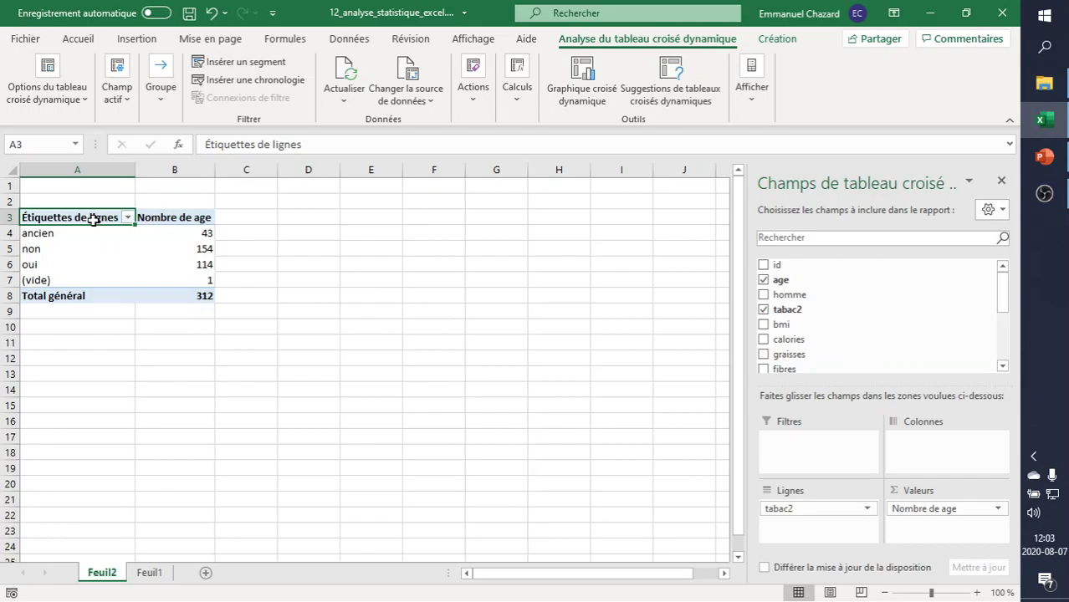
- Rename the pivot table's row label header to Tabac2 and its count header to Effectif
type("Tabac2")
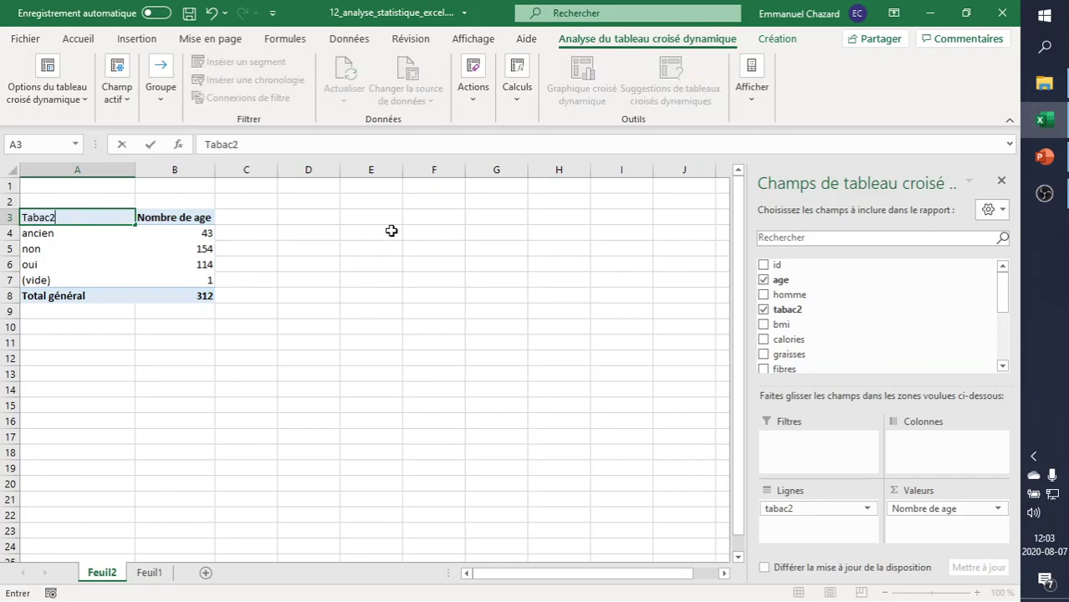
key("Return")
key("Up")
key("Right")
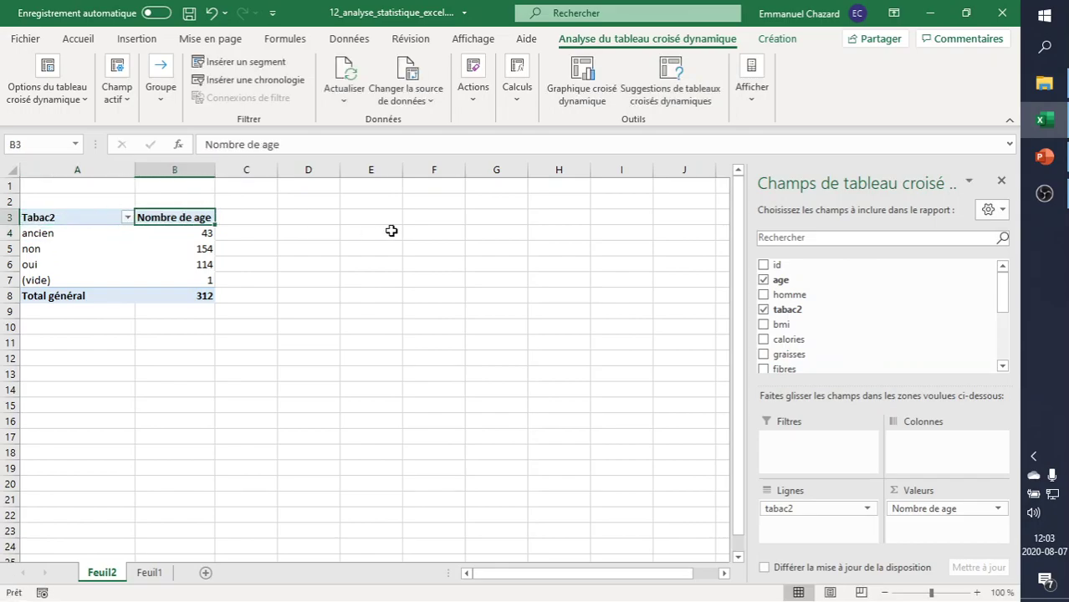
type("Effectif")
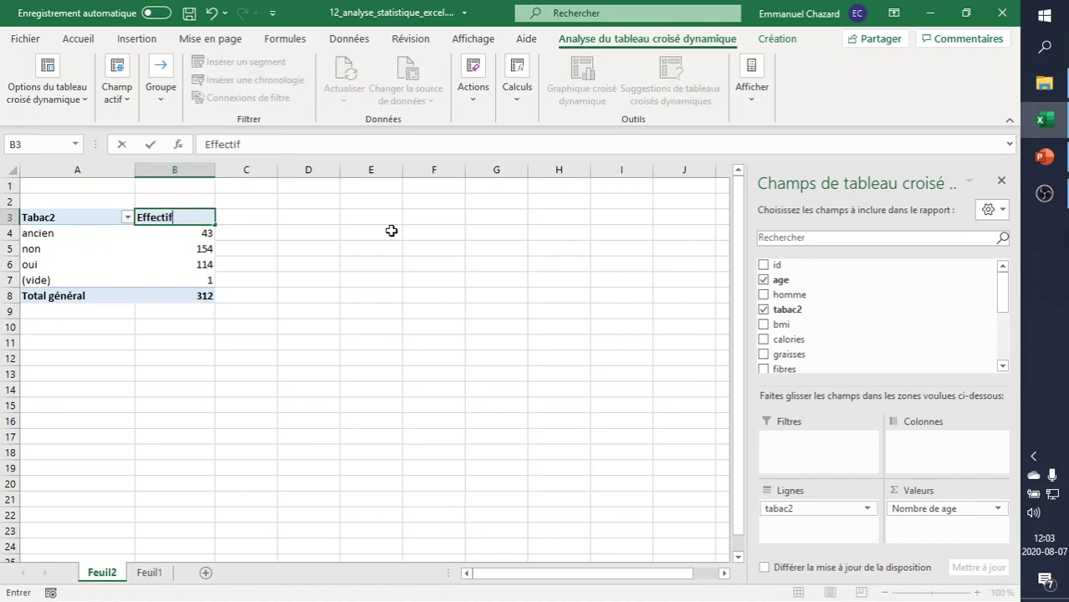
key("Return")
- In C4, divide the ancien count by the Total général using pivot cell references, and fill the formula down to C6
key("Return")
key("Return")
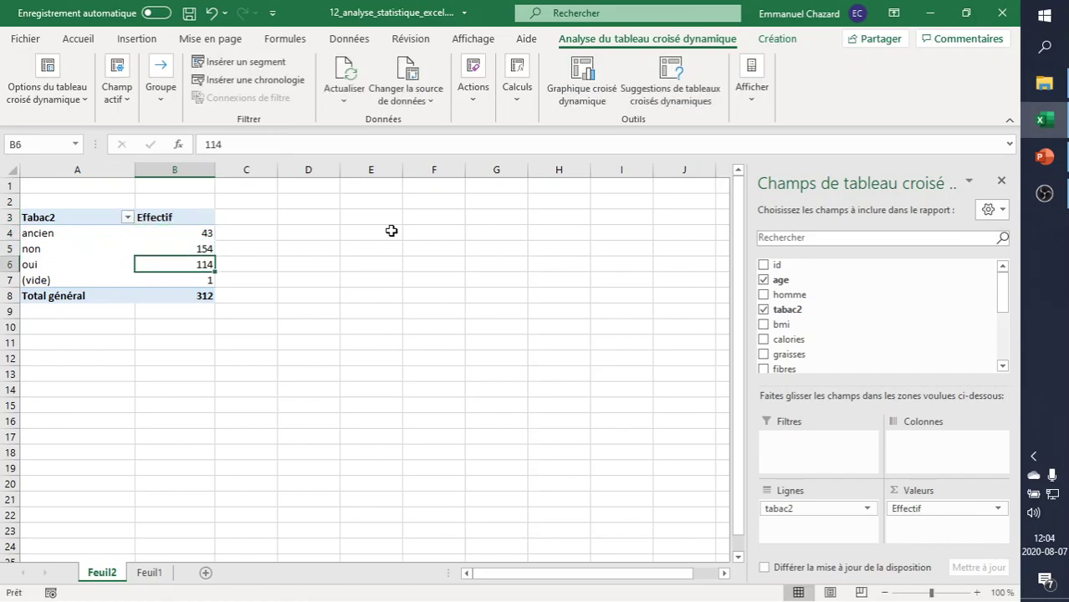
key("Return")
key("Left")
key("Right")
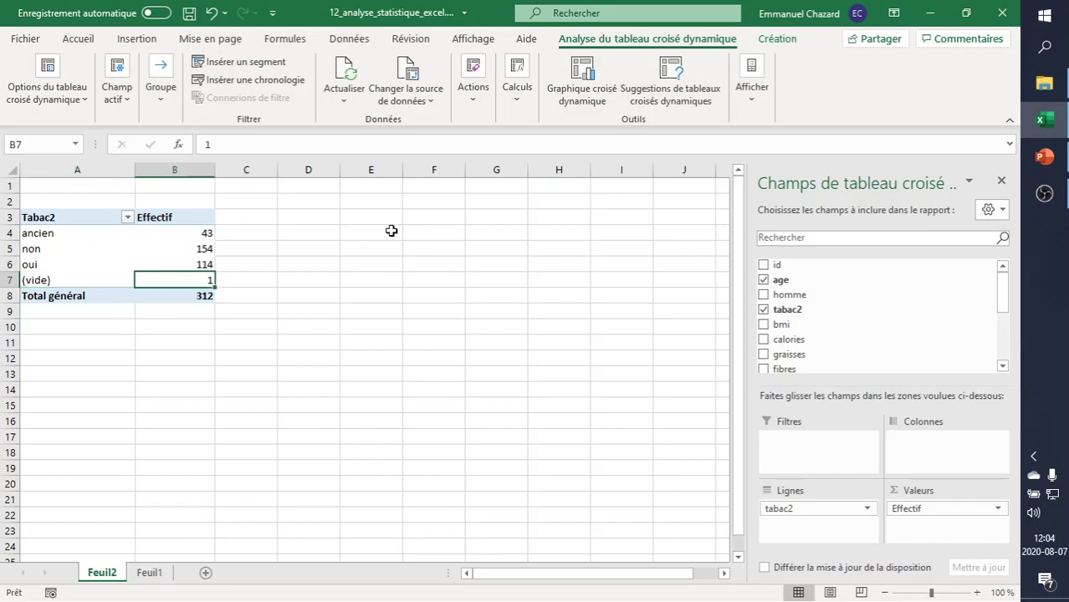
key("Right")
key("Up")
key("Up")
key("Up")
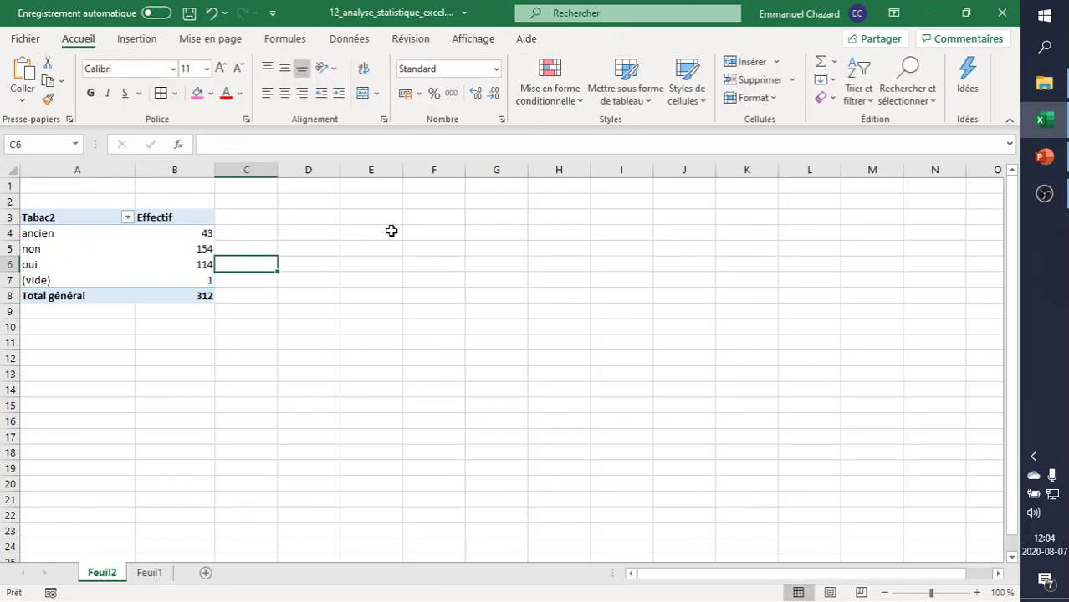
type("=")
key("Left")
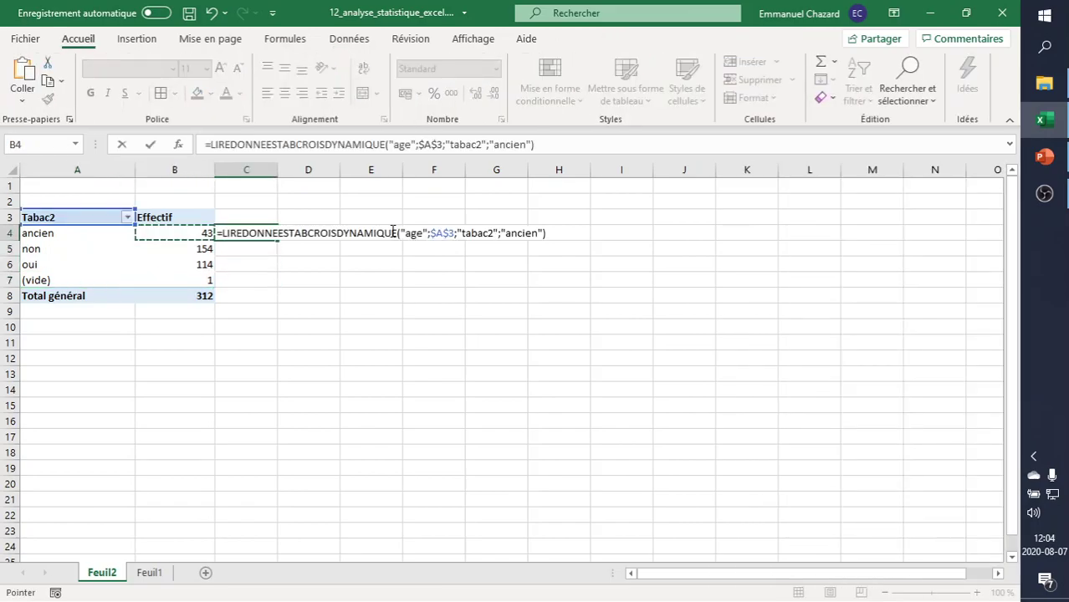
type("/")
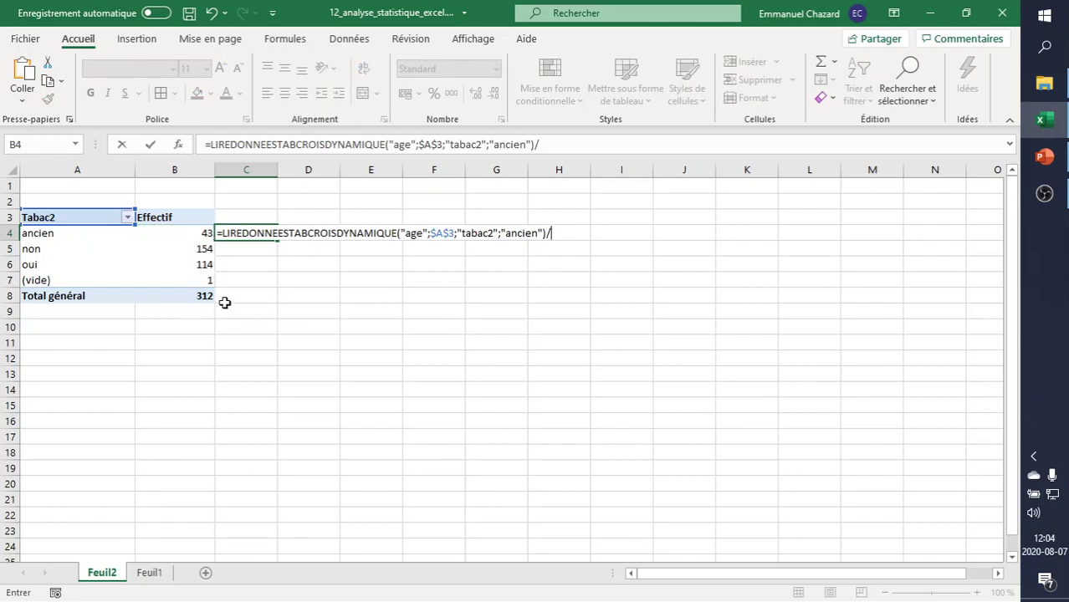
left_click(189, 293)
key("ctrl+Return")
key("Return")
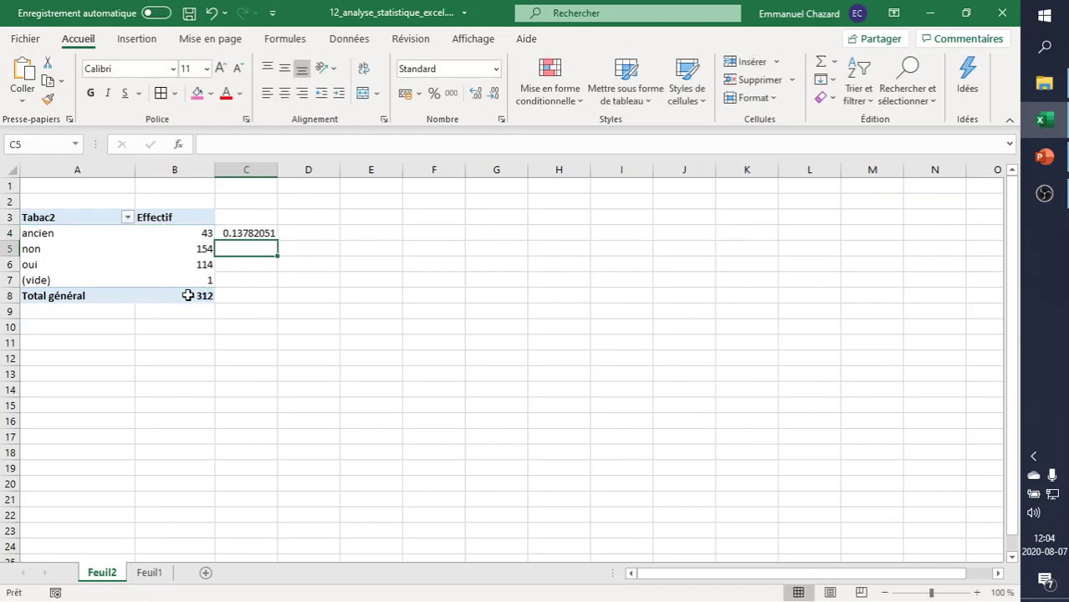
key("Up")
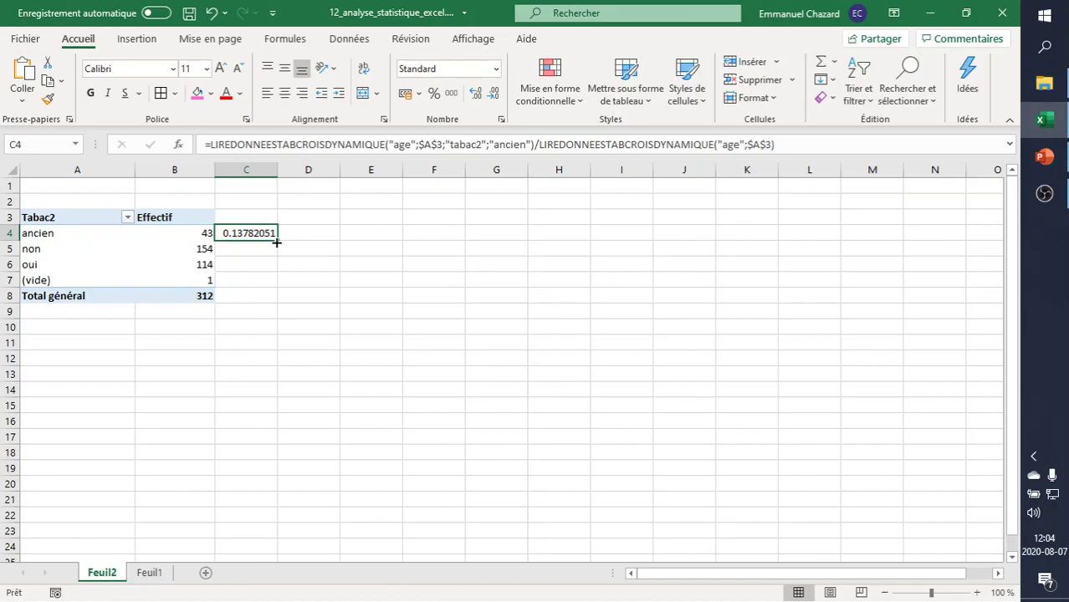
left_click_drag(276, 242, 278, 269)
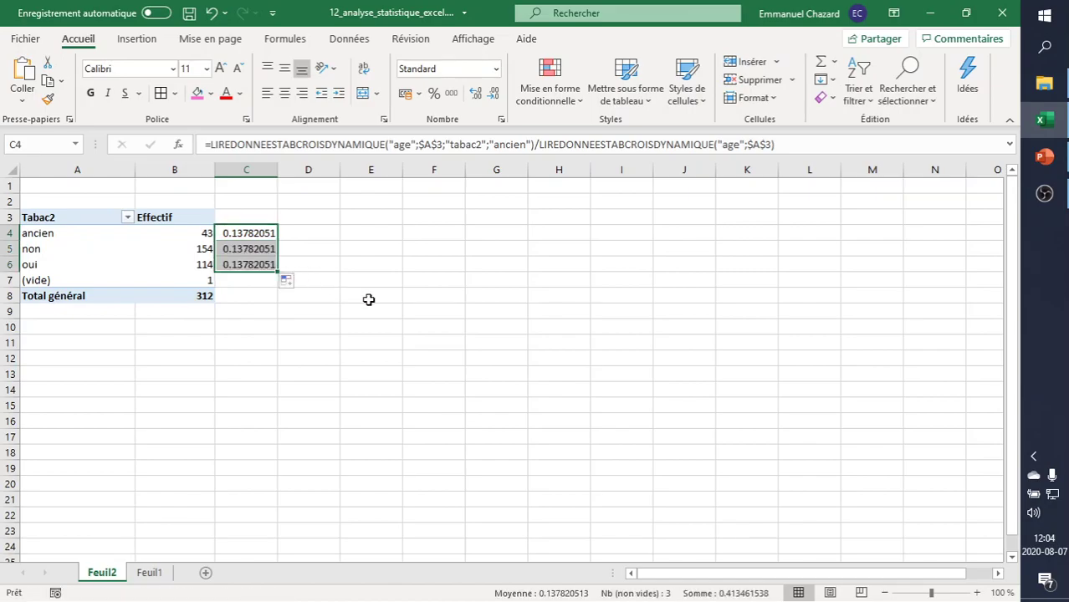
- Add the column headers proportion, IC BB and IC BH in C3:E3, beside the pivot table
left_click(250, 215)
type("pro")
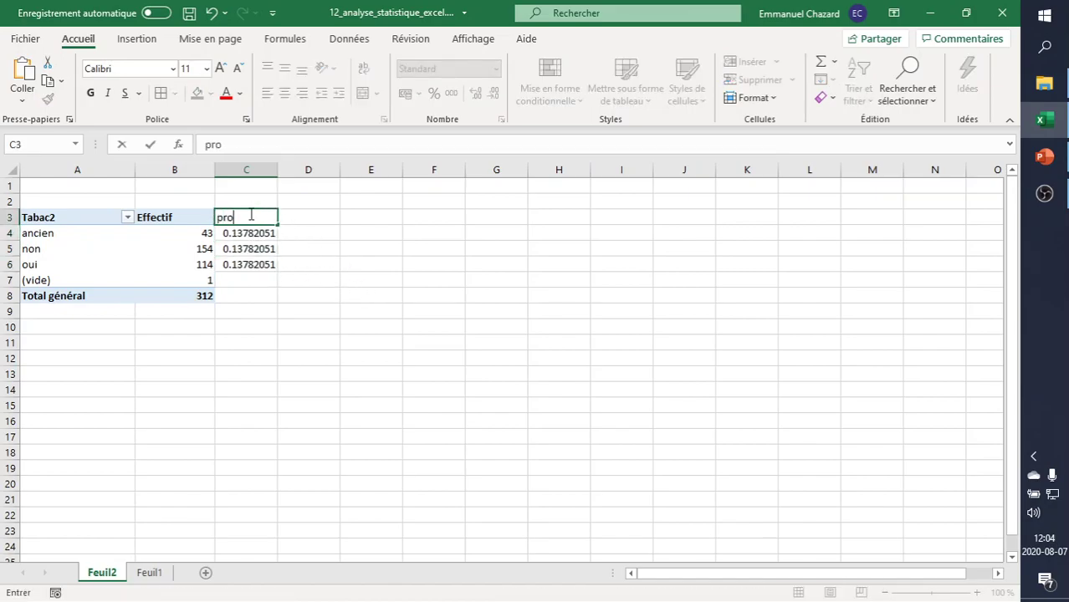
type("portion")
key("Return")
key("Up")
key("Right")
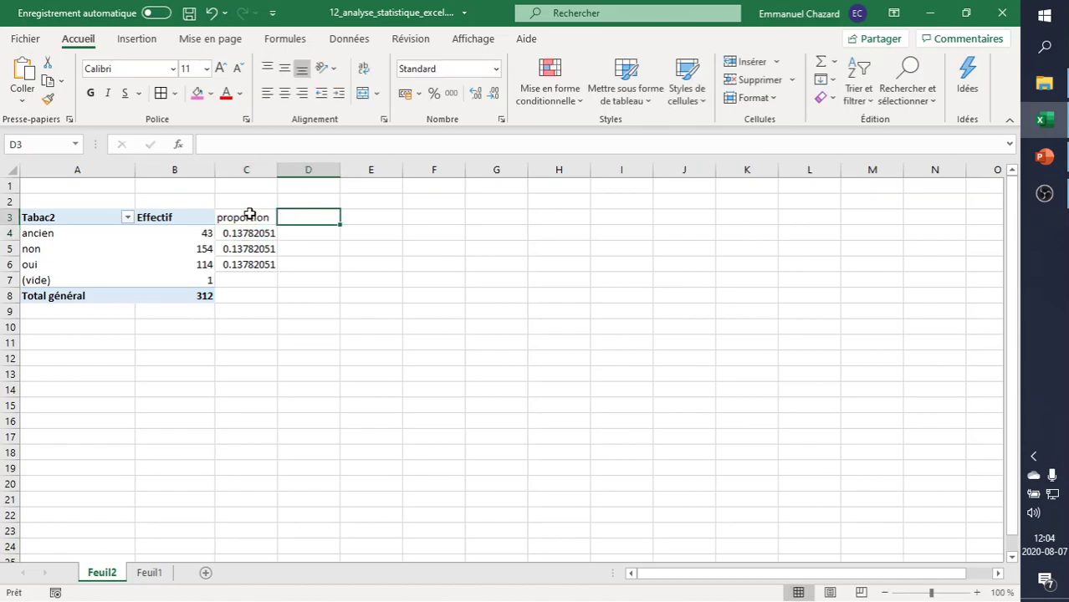
type("IC")
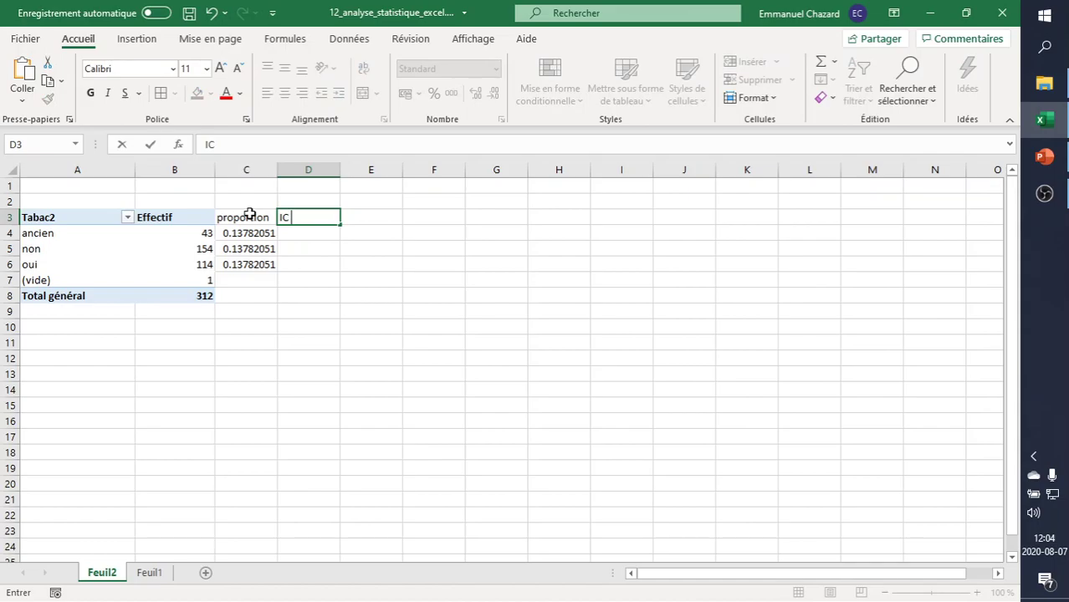
type(" BB")
key("Tab")
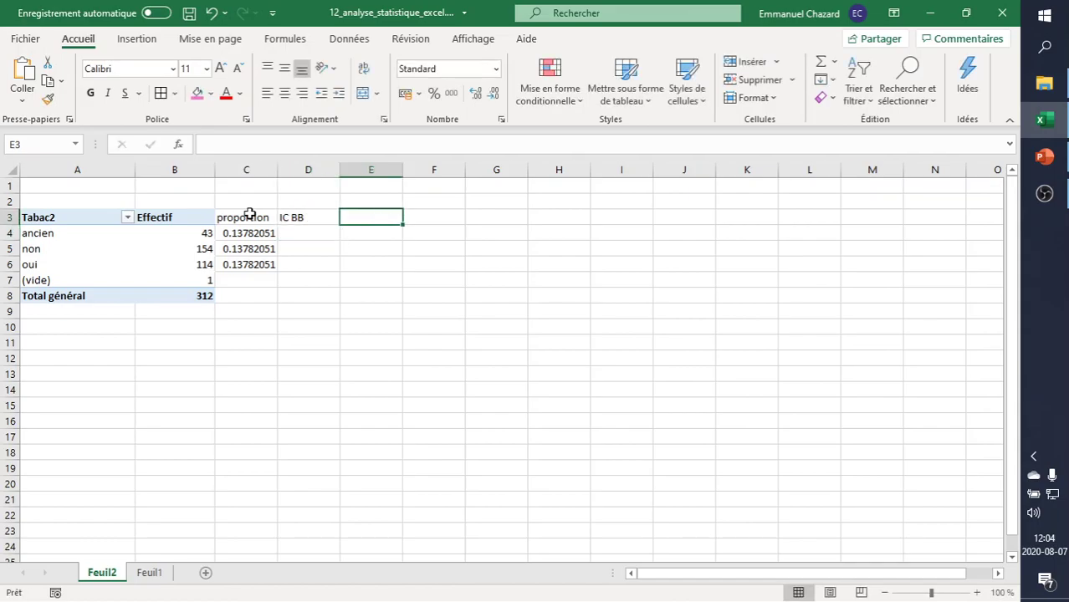
type("IC BH")
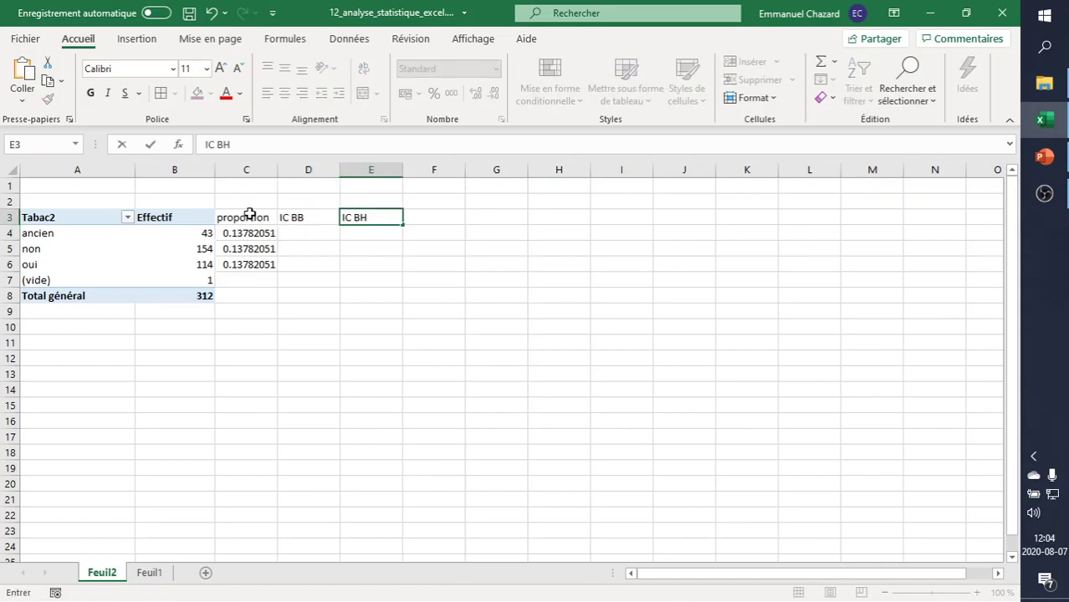
key("Return")
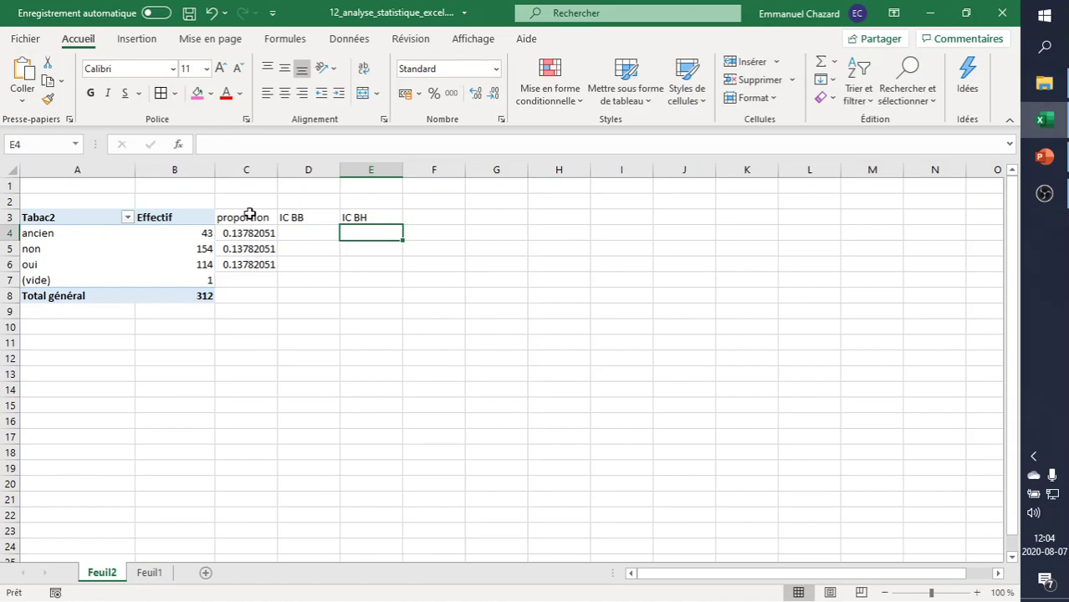
- Enter the row label eff analysé in A9, just below Total général
key("Left")
key("Left")
key("Down")
key("Down")
key("Down")
key("Down")
key("Down")
key("Left")
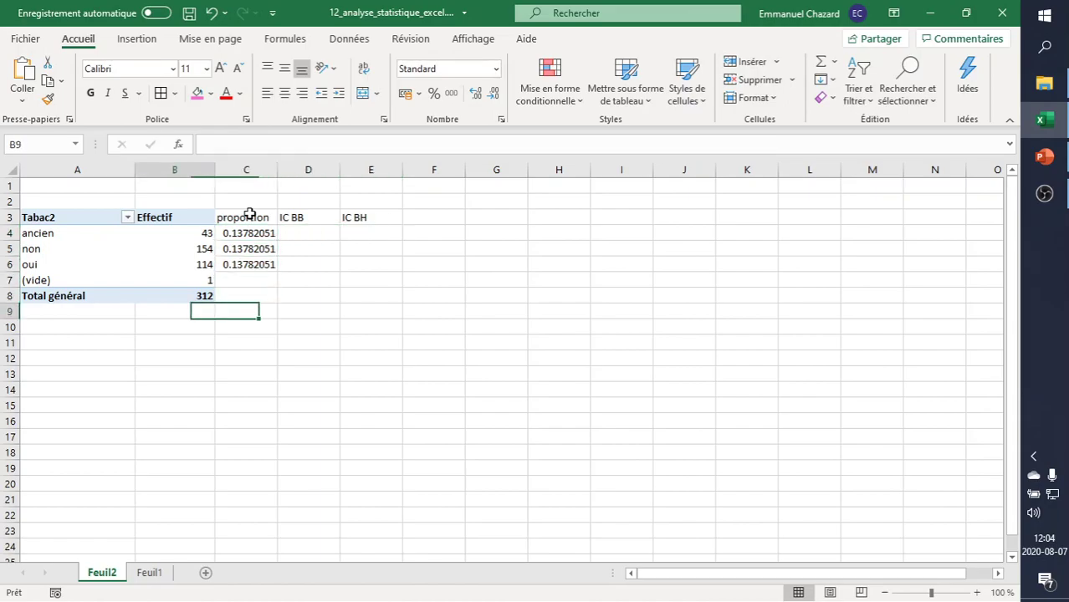
key("Left")
type("eff analysé")
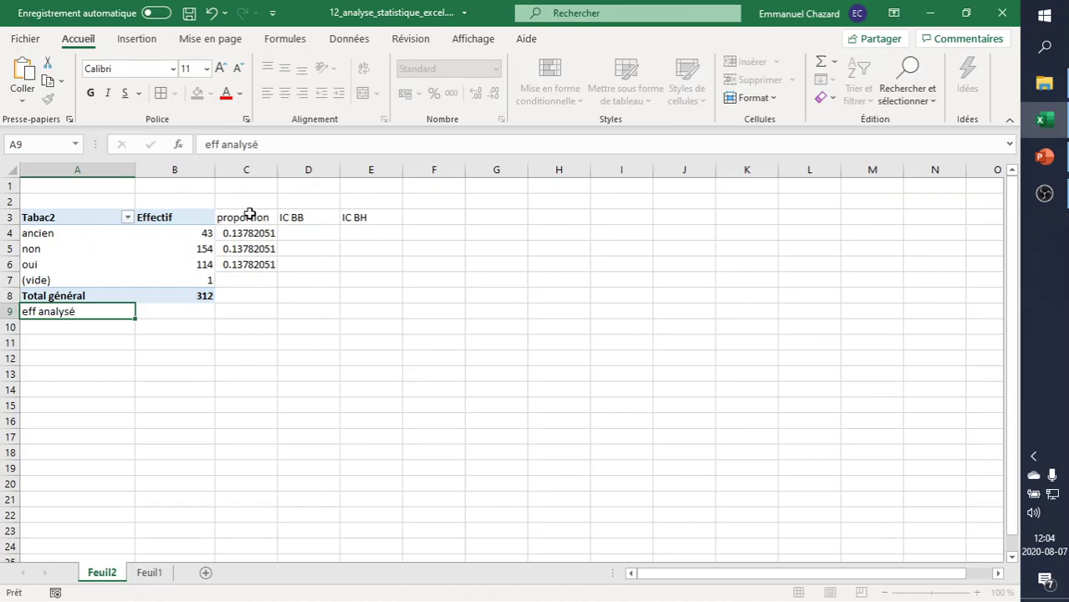
- In B9, subtract the (vide) count from the Total général using pivot cell references
key("Tab")
type("=")
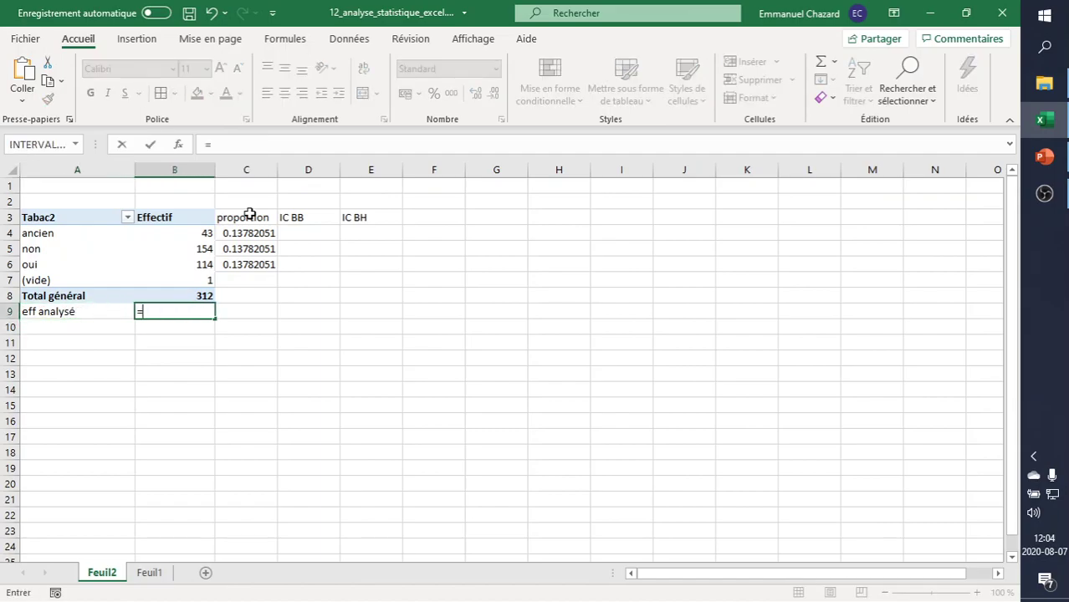
key("Up")
type("-")
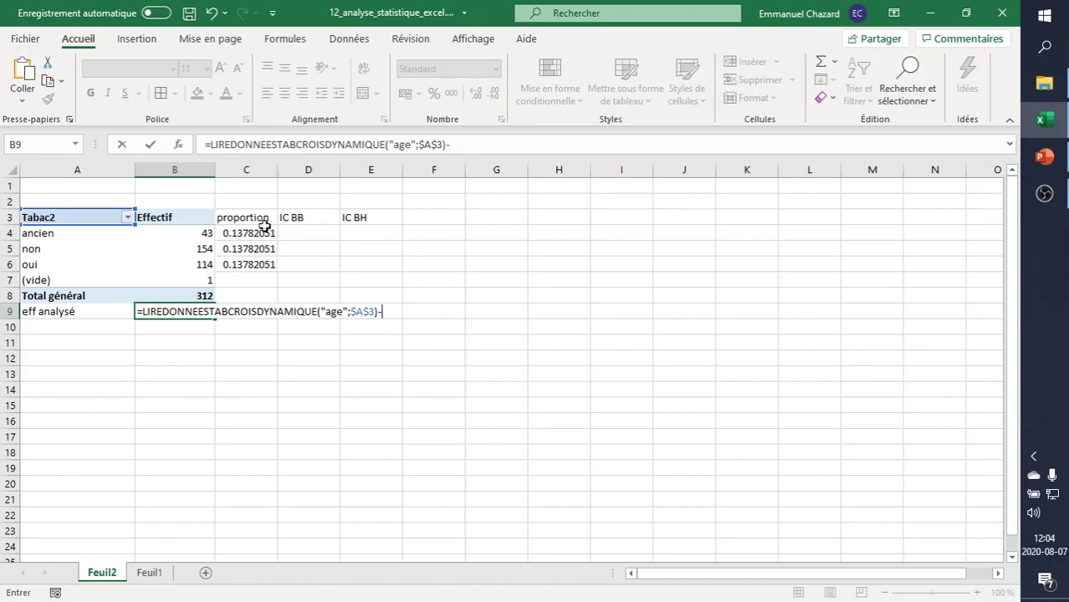
left_click(188, 282)
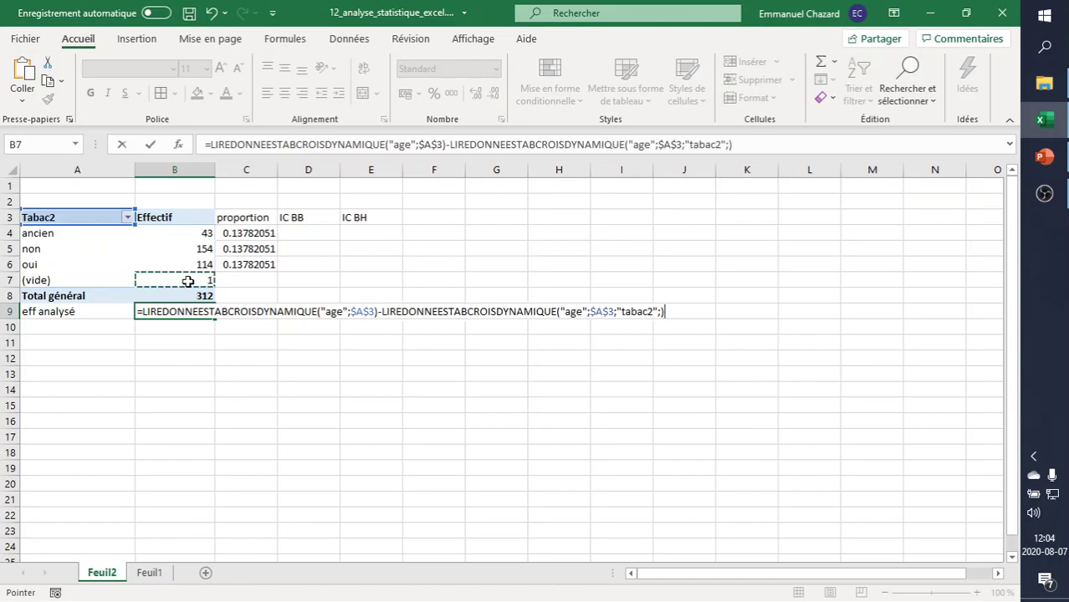
key("Return")
key("Up")
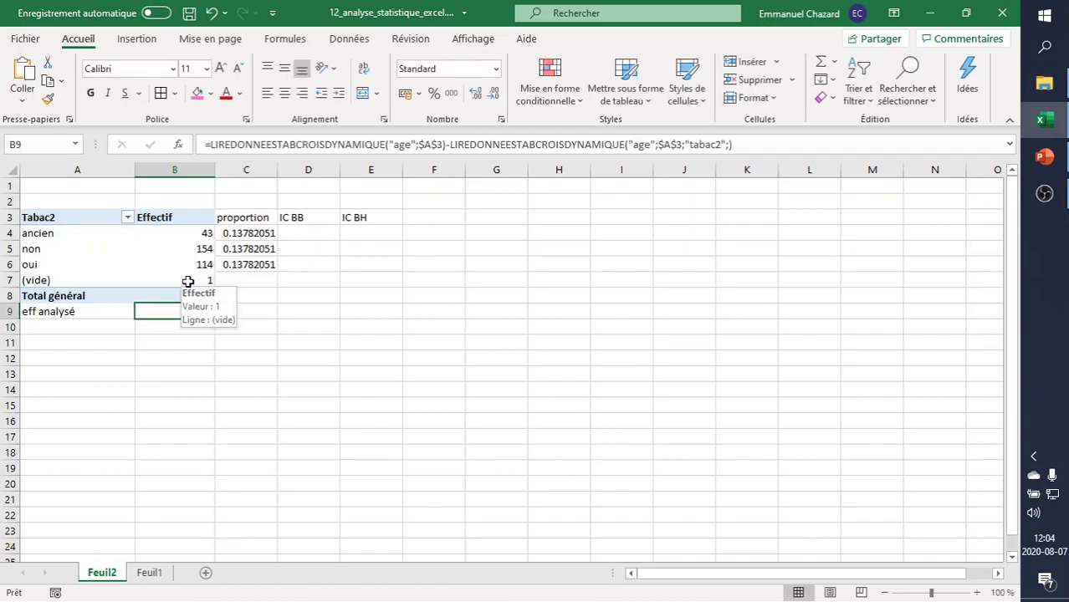
- Replace the divisor in the C4 proportion formula with B9 and fill the formula down to C6
left_click(261, 233)
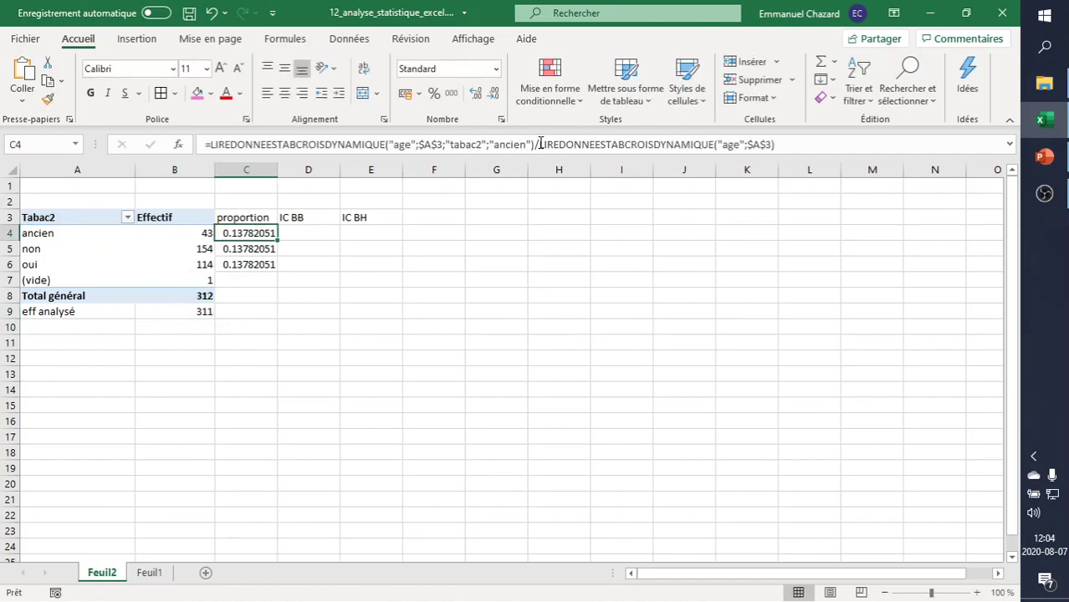
left_click_drag(540, 144, 927, 144)
key("BackSpace")
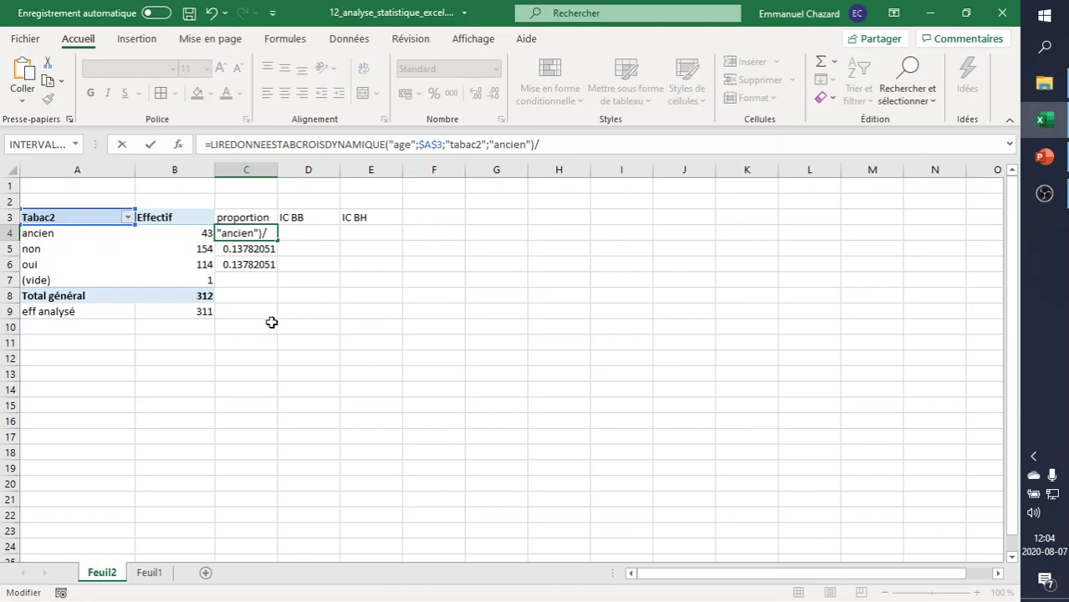
left_click(198, 317)
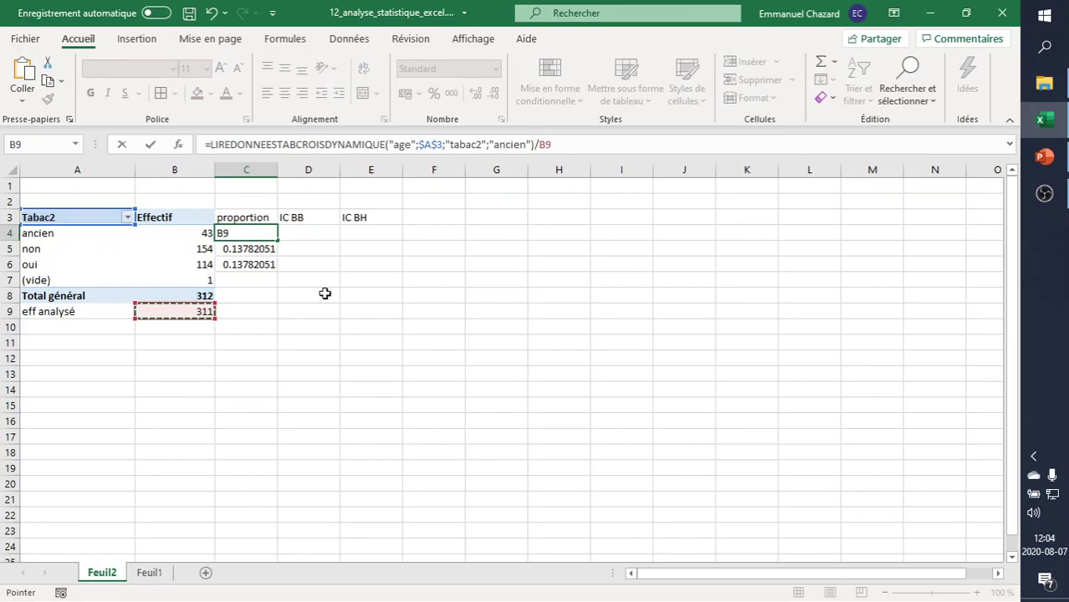
key("Return")
key("Up")
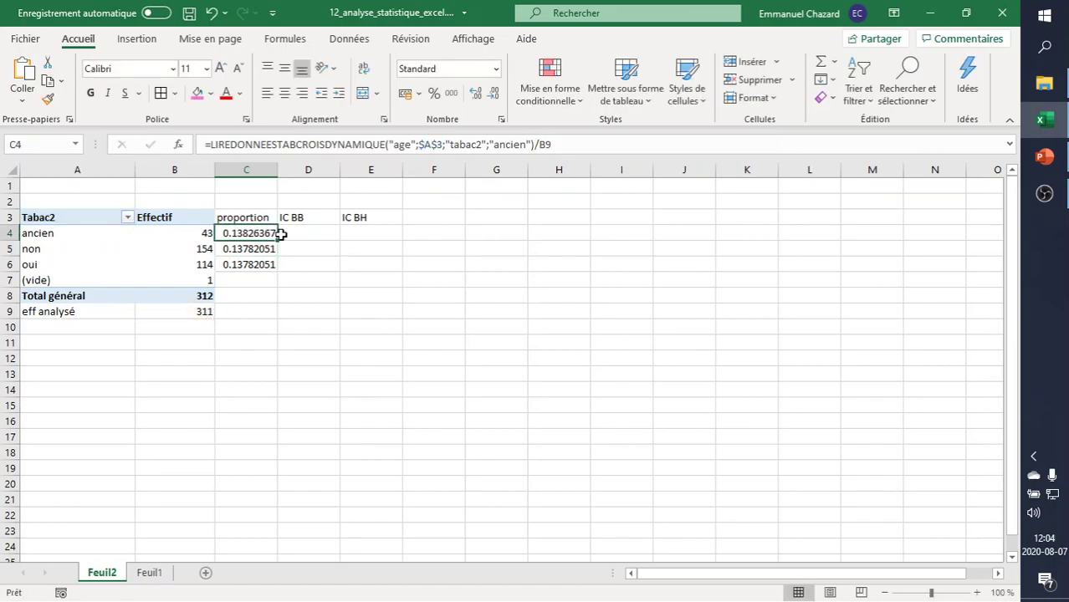
left_click_drag(278, 240, 282, 270)
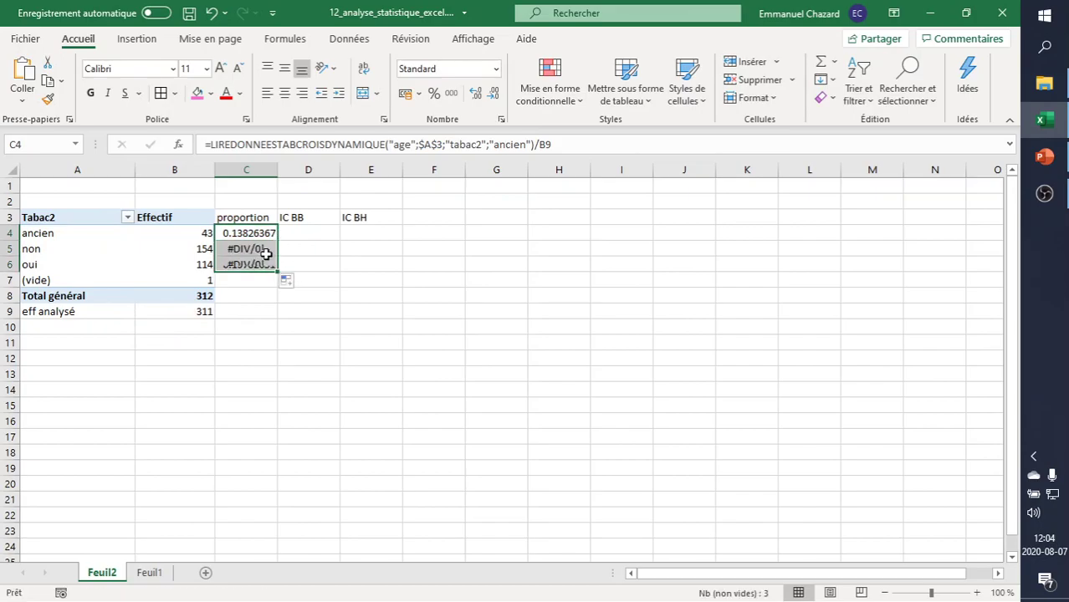
- Lock the divisor's row in C4 as B$9 and fill the corrected formula down to C6
left_click(251, 234)
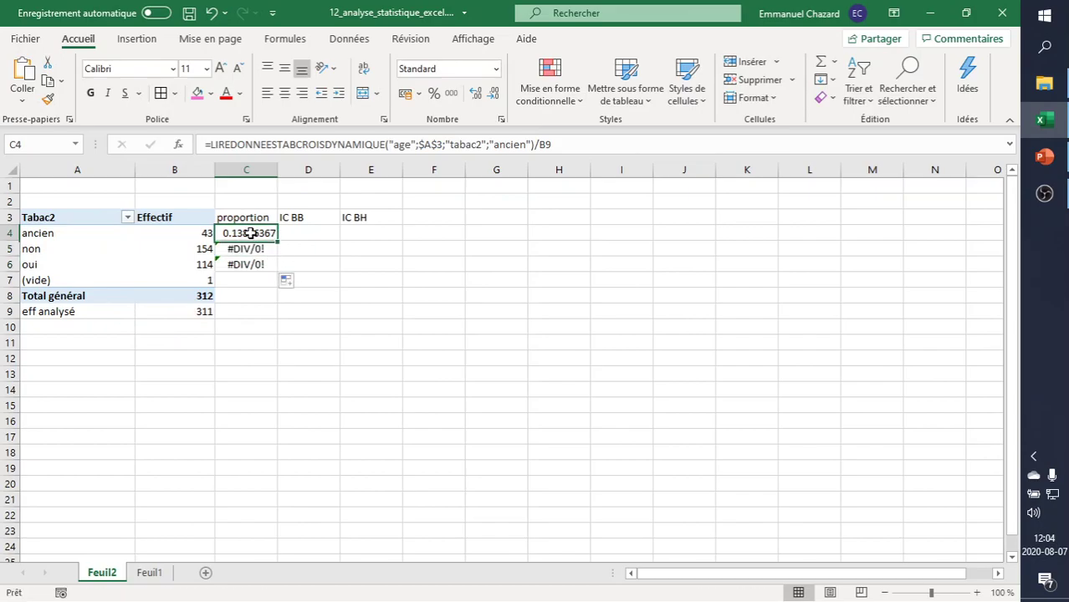
left_click(546, 142)
key("F4")
key("Return")
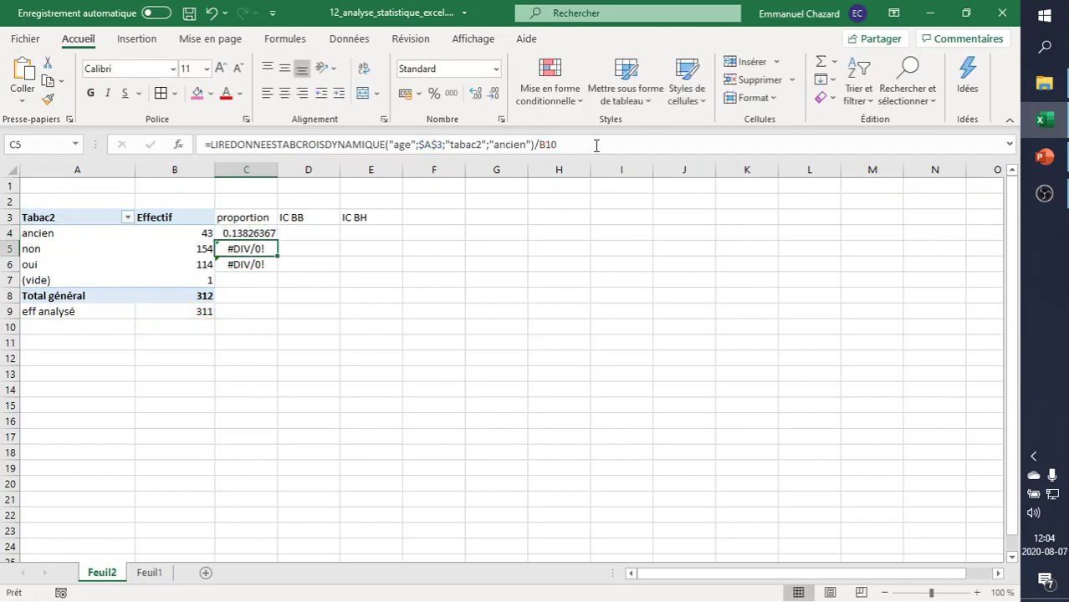
key("Up")
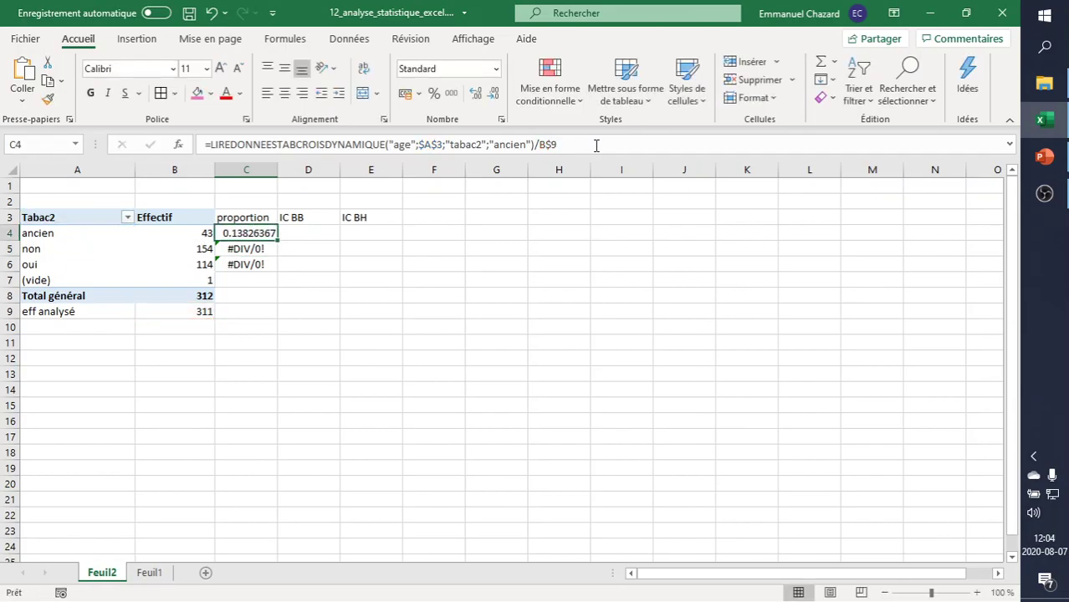
left_click_drag(281, 240, 278, 269)
- In D4, calculate the lower confidence bound with =C4-1.96*RACINE(C4*(1-C4)/B9)
left_click(306, 234)
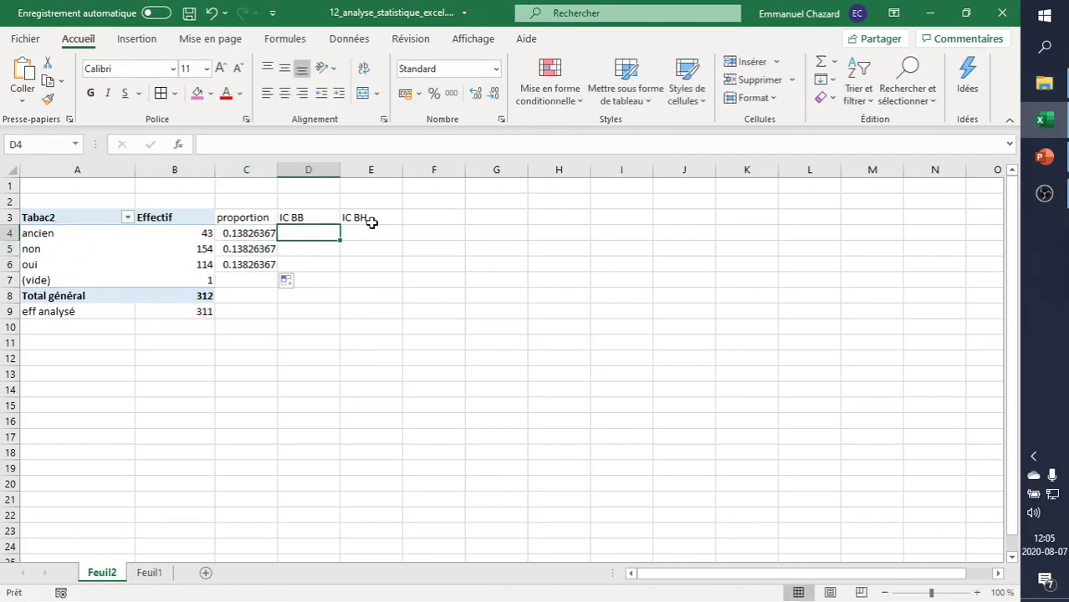
type("=")
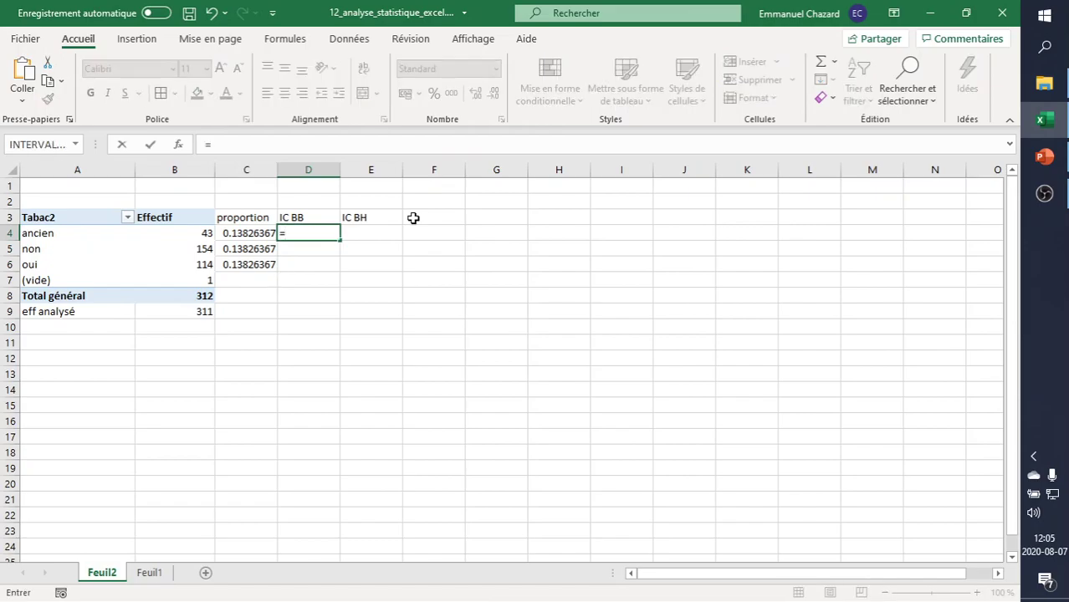
key("Left")
type("-")
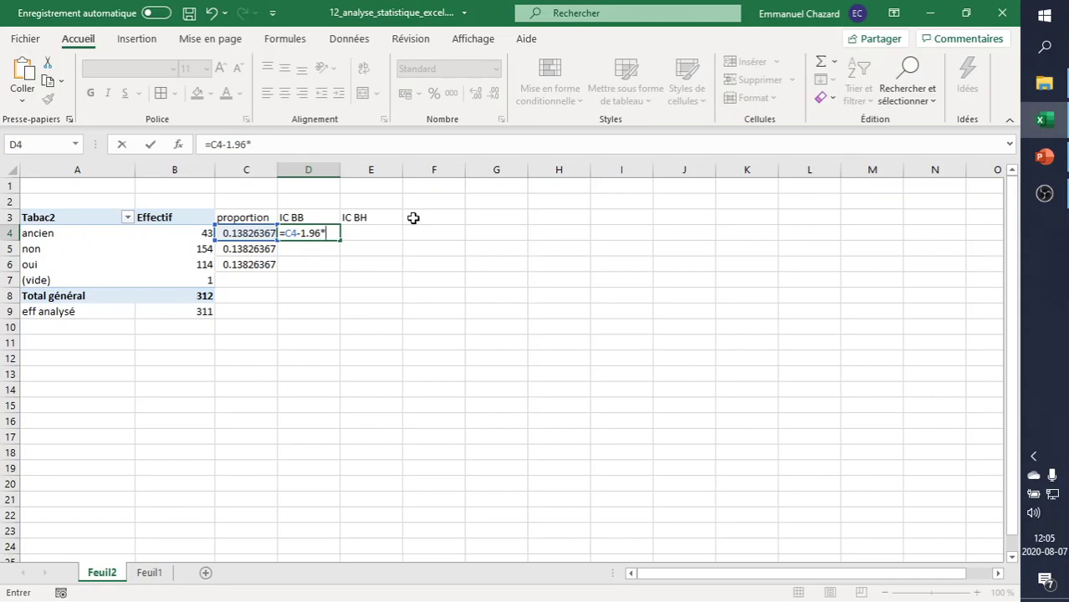
type("1.96*racine(")
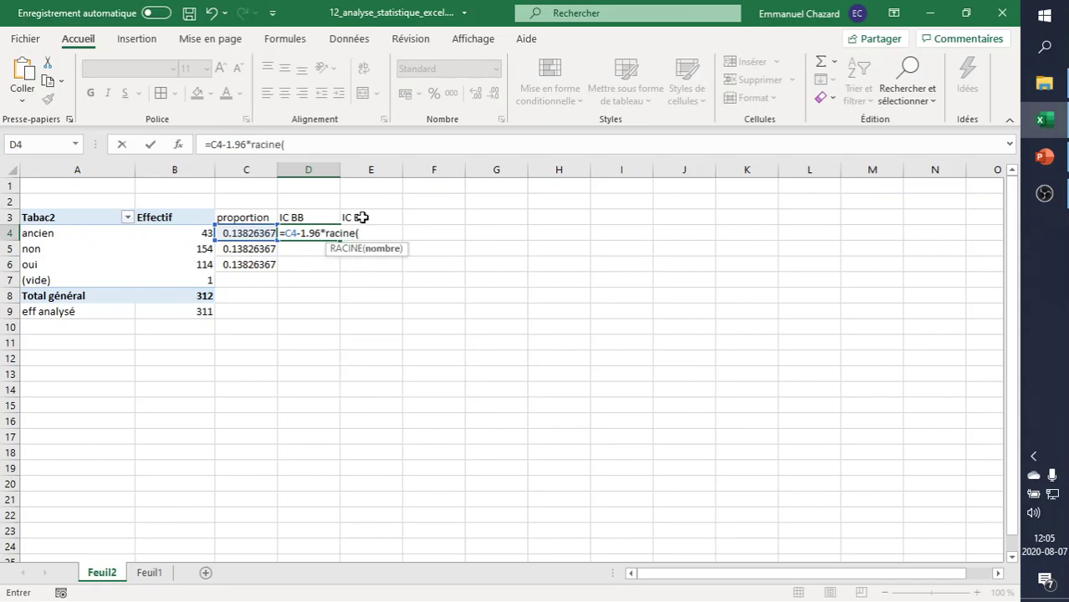
left_click(261, 234)
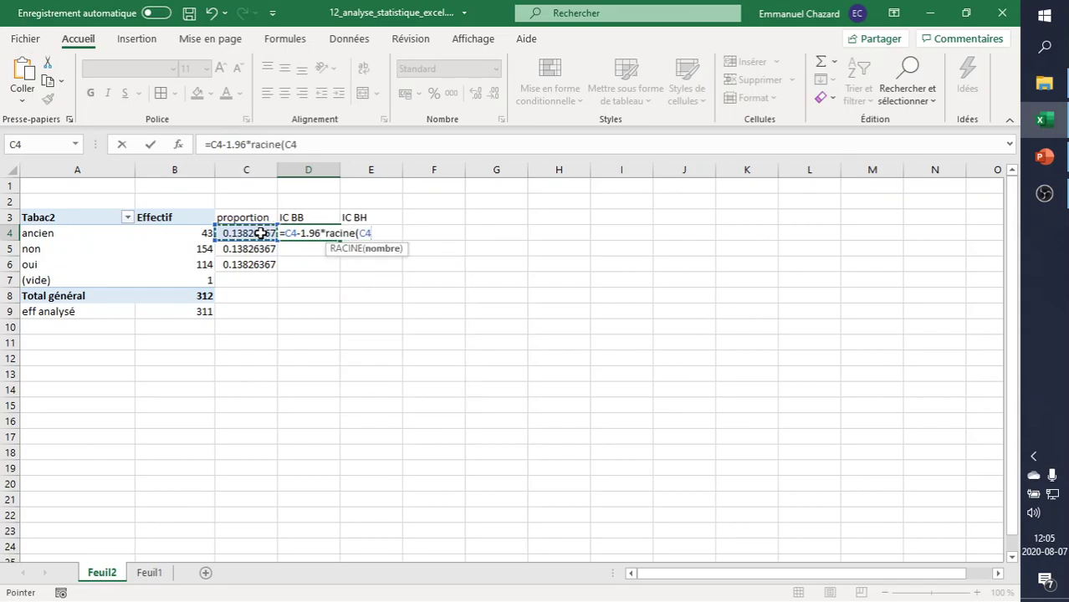
type("*(1-")
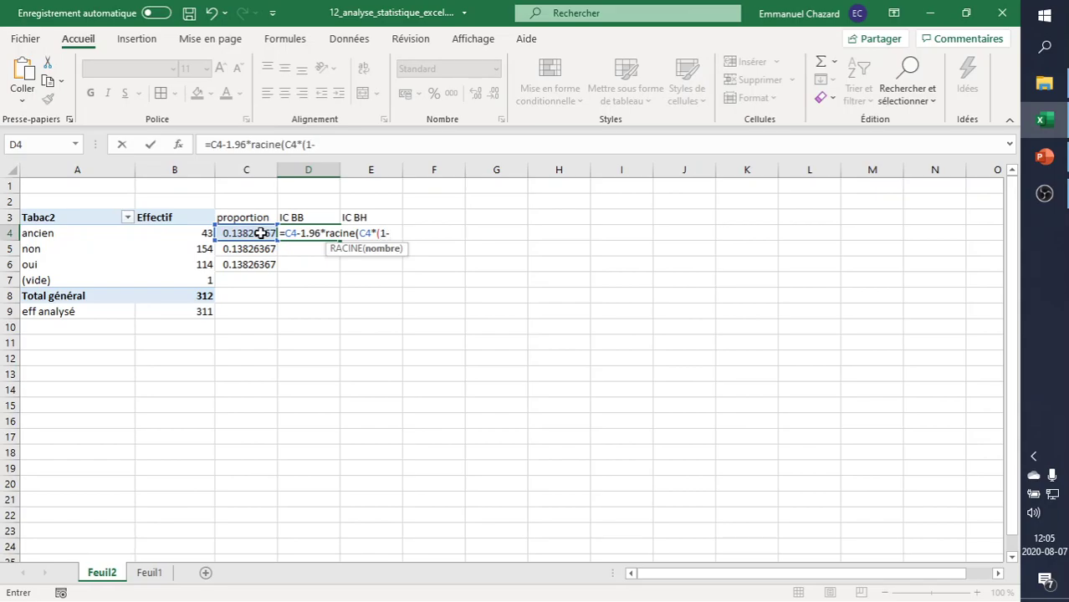
left_click(261, 234)
type(")/")
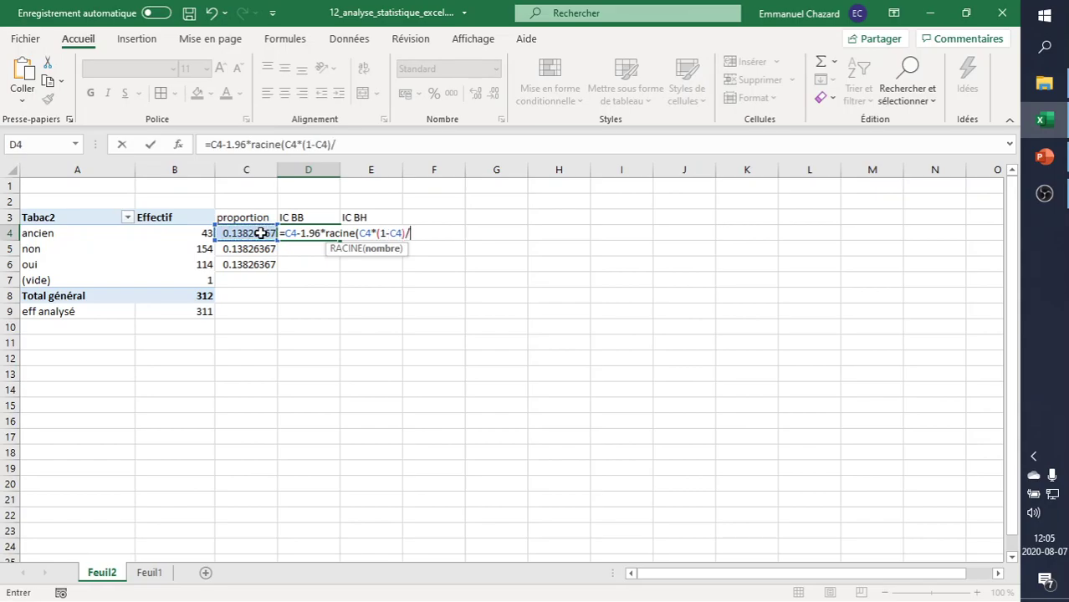
left_click(190, 311)
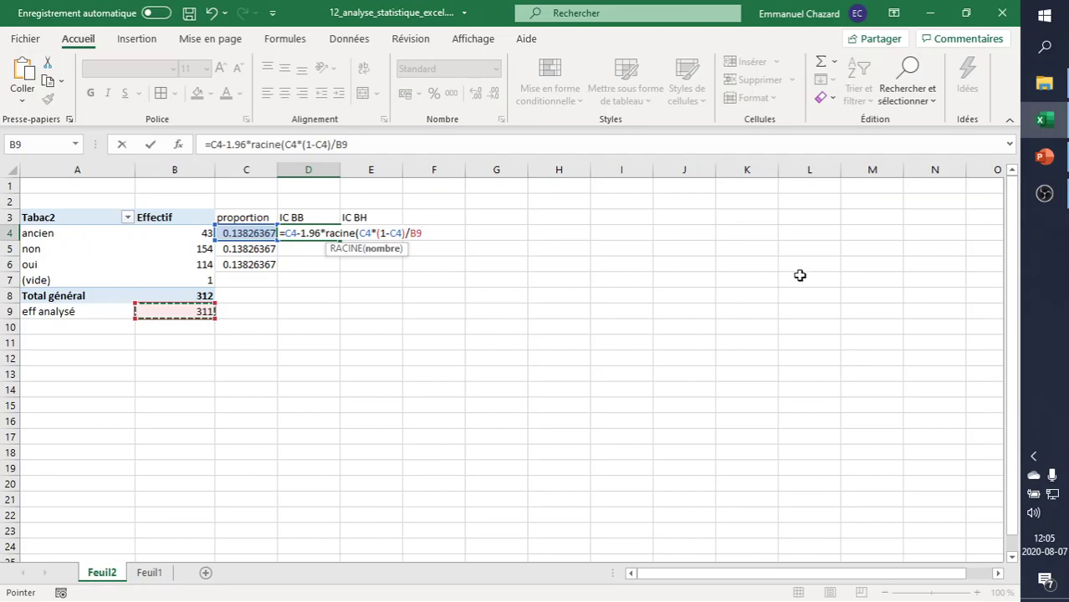
type(")")
key("Return")
key("Up")
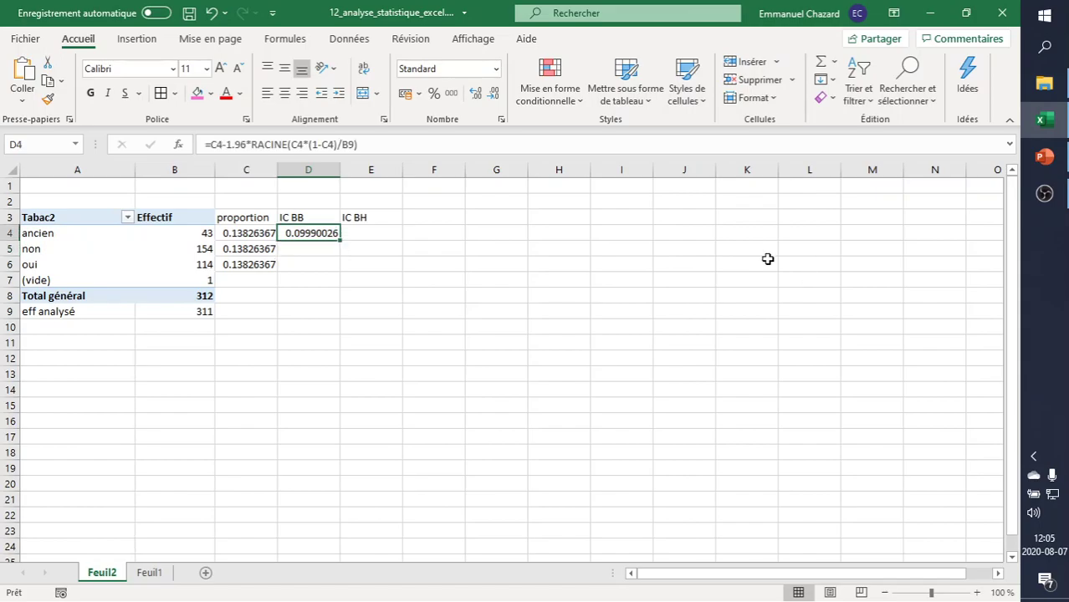
- Lock the row of the B9 reference in D4 as B$9 and fill the lower bound formula down to D6
key("F2")
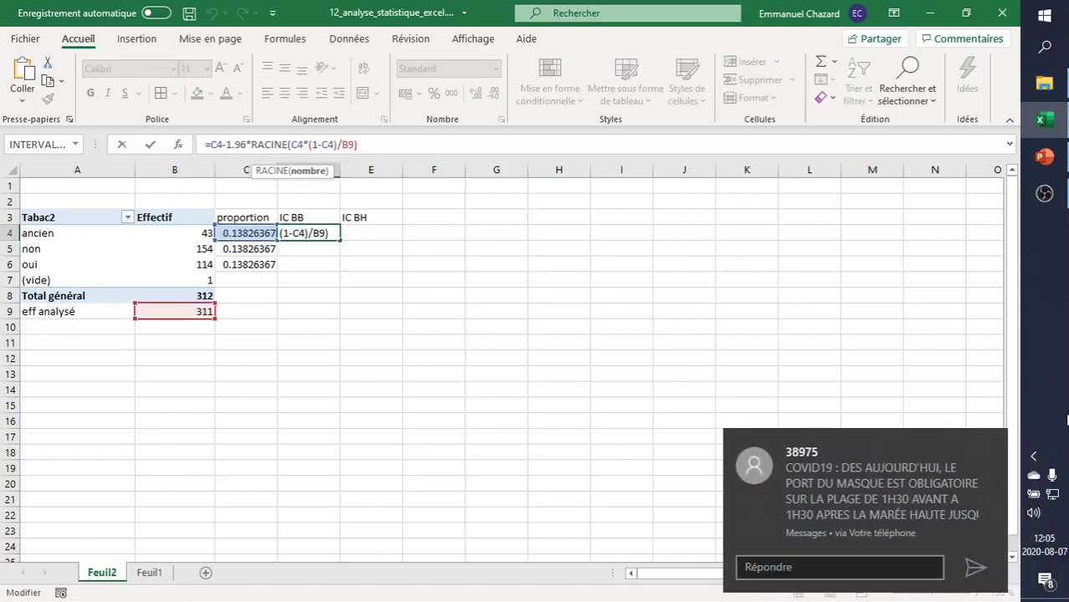
left_click(992, 442)
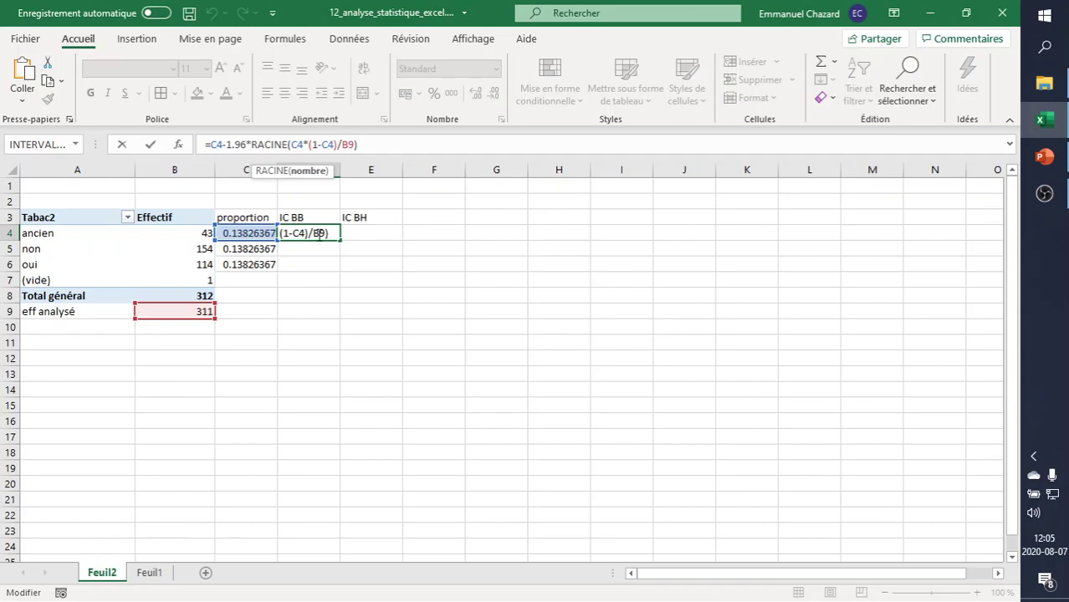
left_click(350, 146)
type("$")
key("Return")
key("Up")
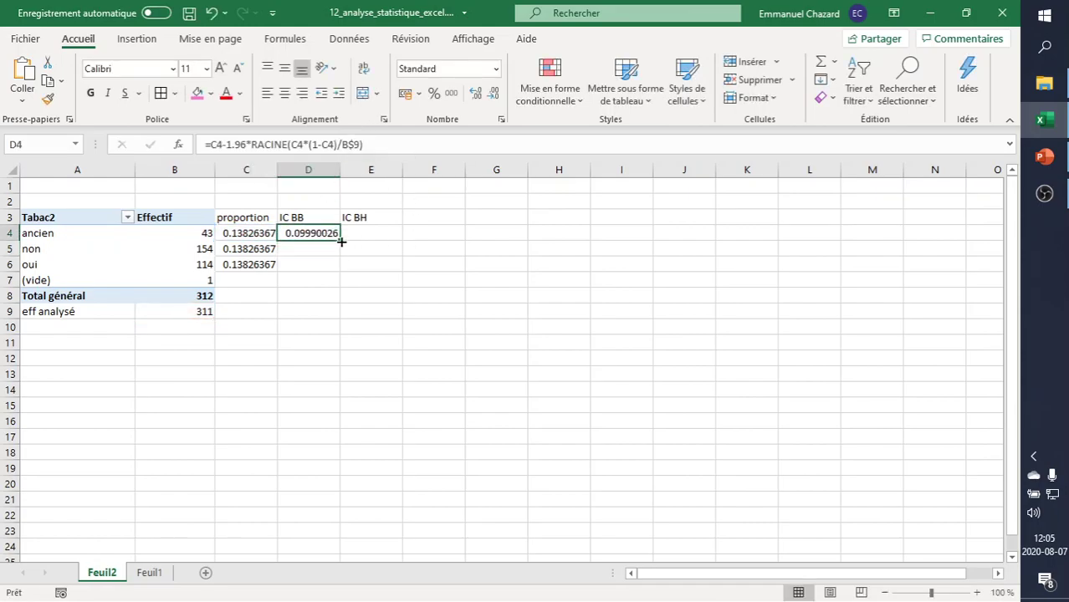
left_click_drag(339, 242, 340, 269)
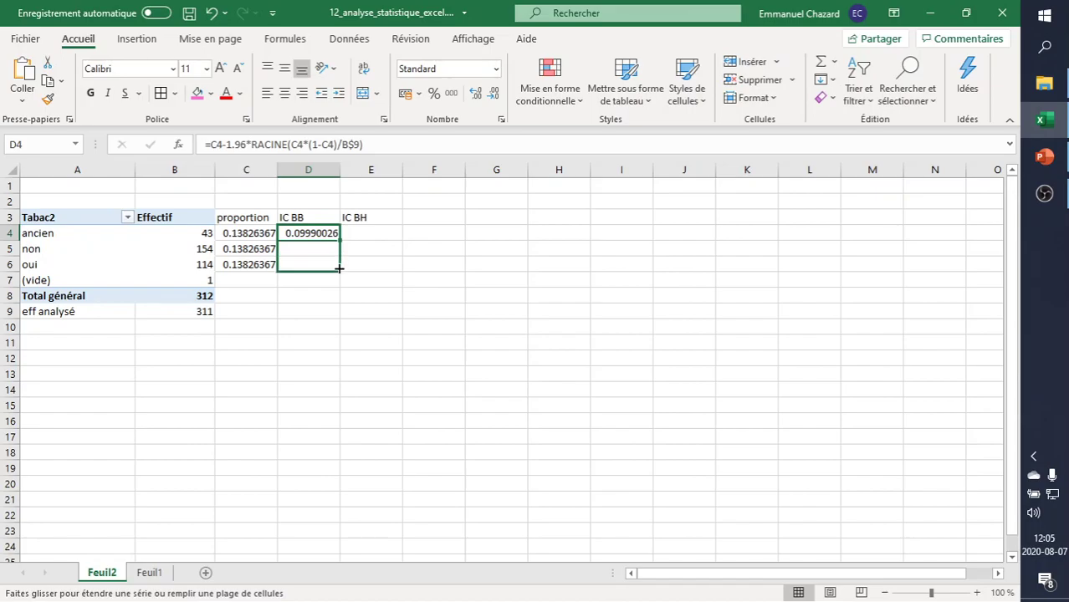
left_click_drag(340, 268, 335, 267)
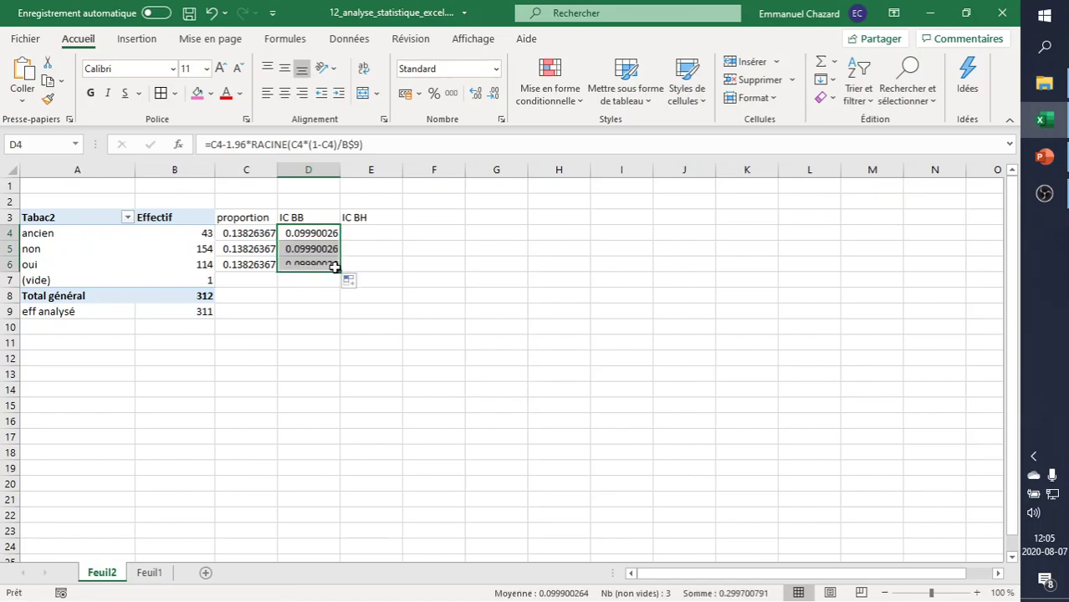
left_click(292, 233)
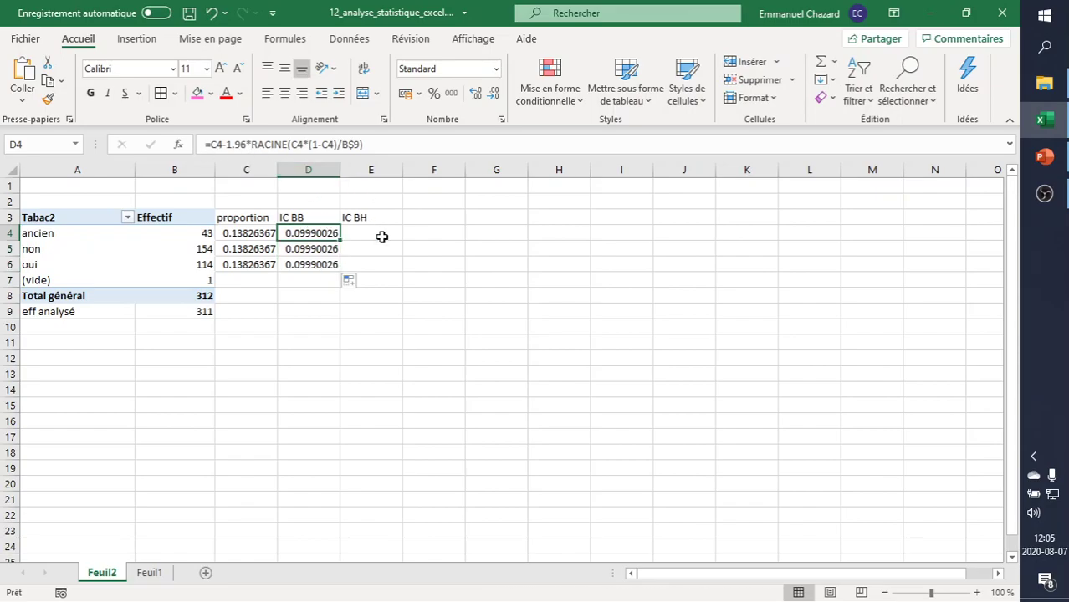
- Replace the pivot table lookup in C4 with B4, giving =B4/B$9, and fill the proportion formula down to C6
key("ctrl+l")
key("Escape")
left_click(249, 234)
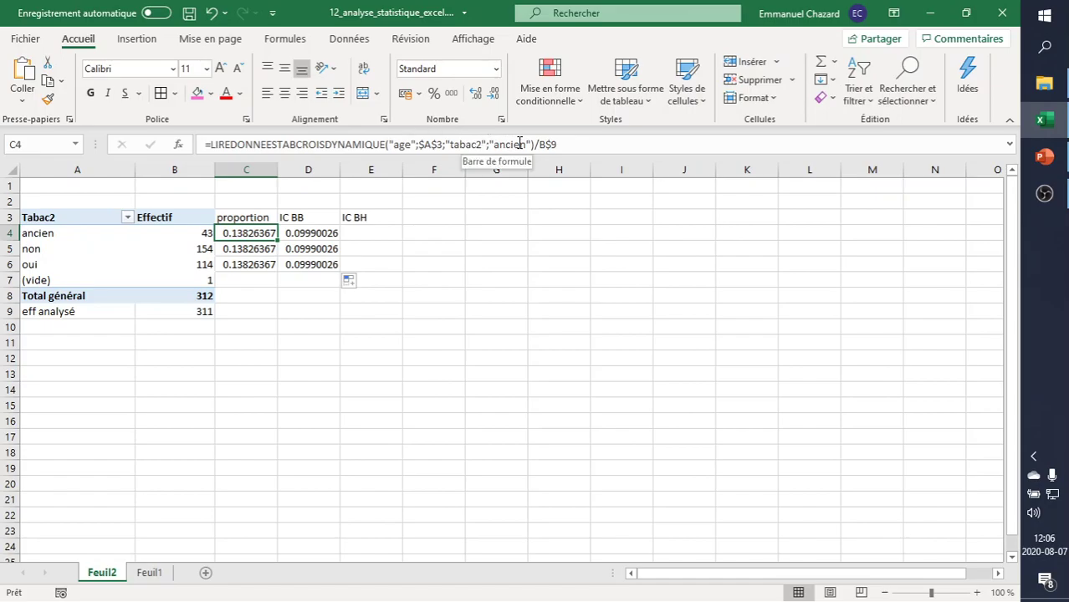
left_click_drag(211, 144, 536, 146)
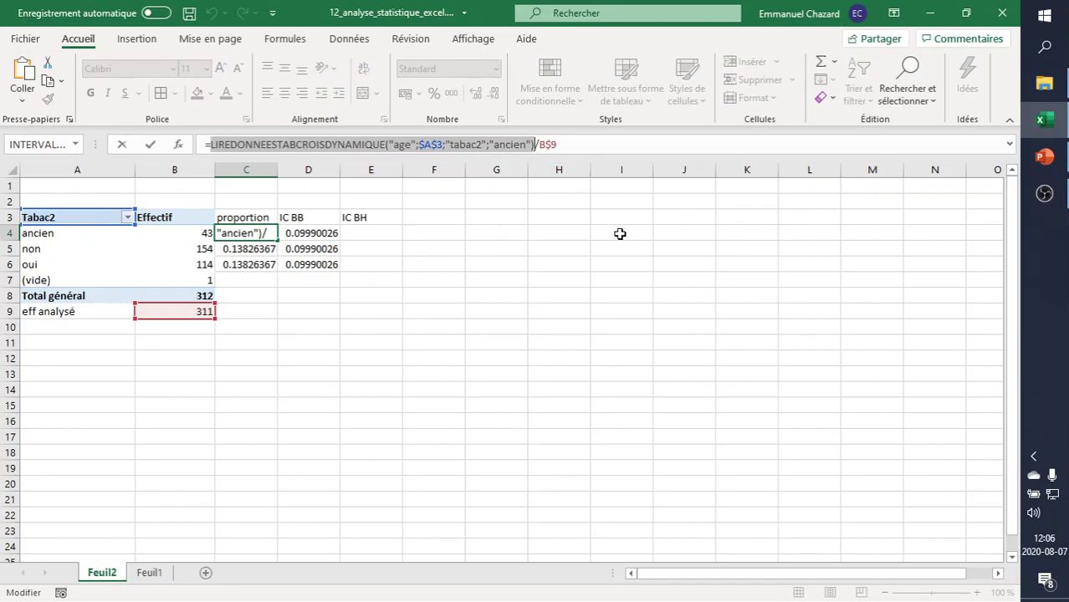
type("B4")
key("Return")
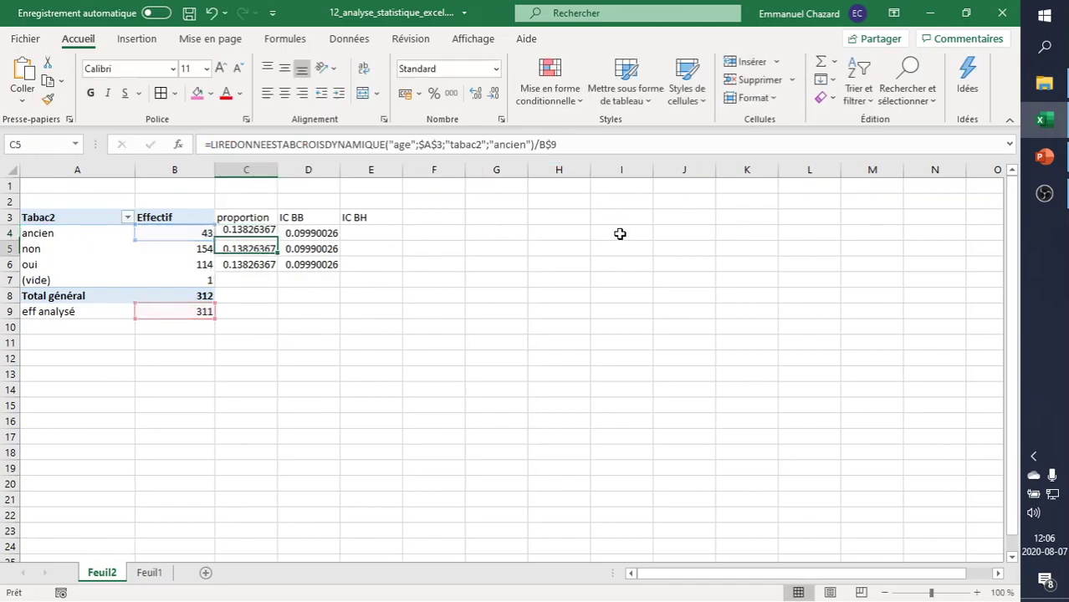
key("Up")
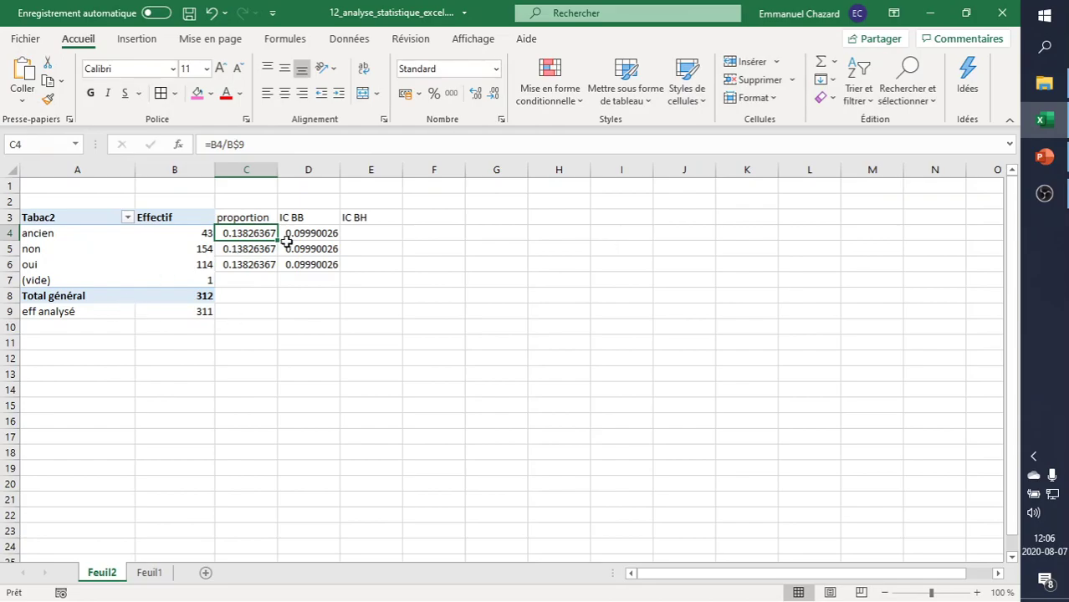
left_click_drag(277, 240, 277, 268)
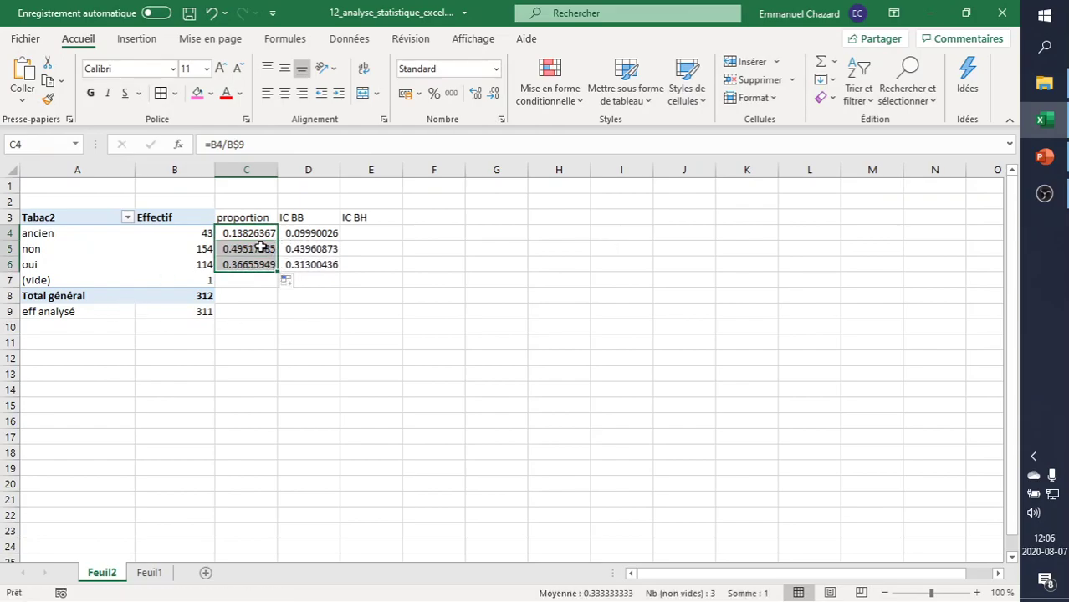
- Check the proportion formulas and the lower confidence bound formulas in C4 to D6 cell by cell
left_click(250, 233)
left_click(326, 232)
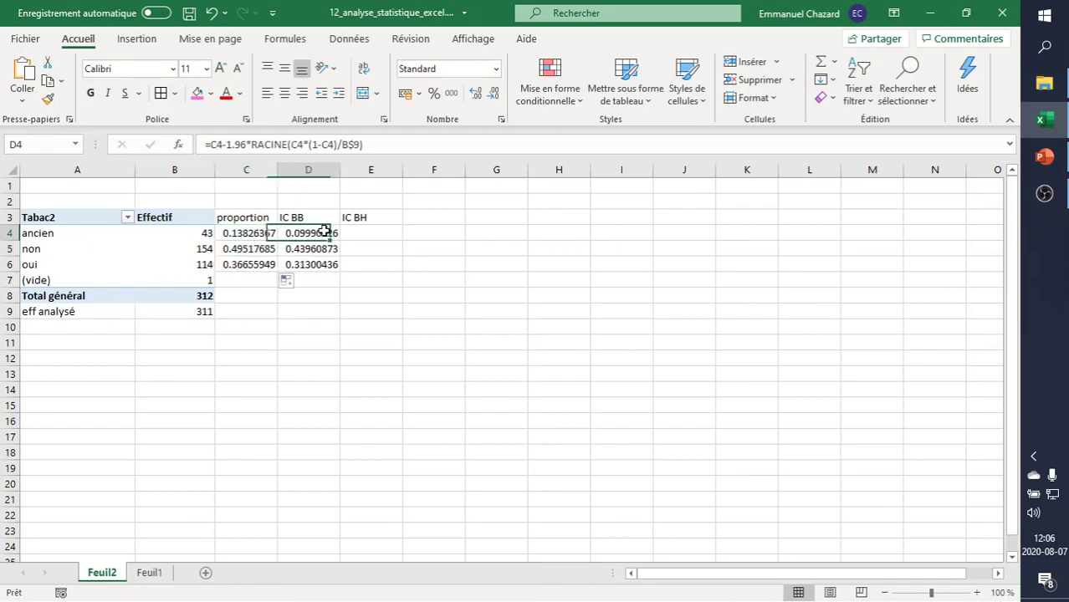
left_click(325, 249)
left_click(325, 263)
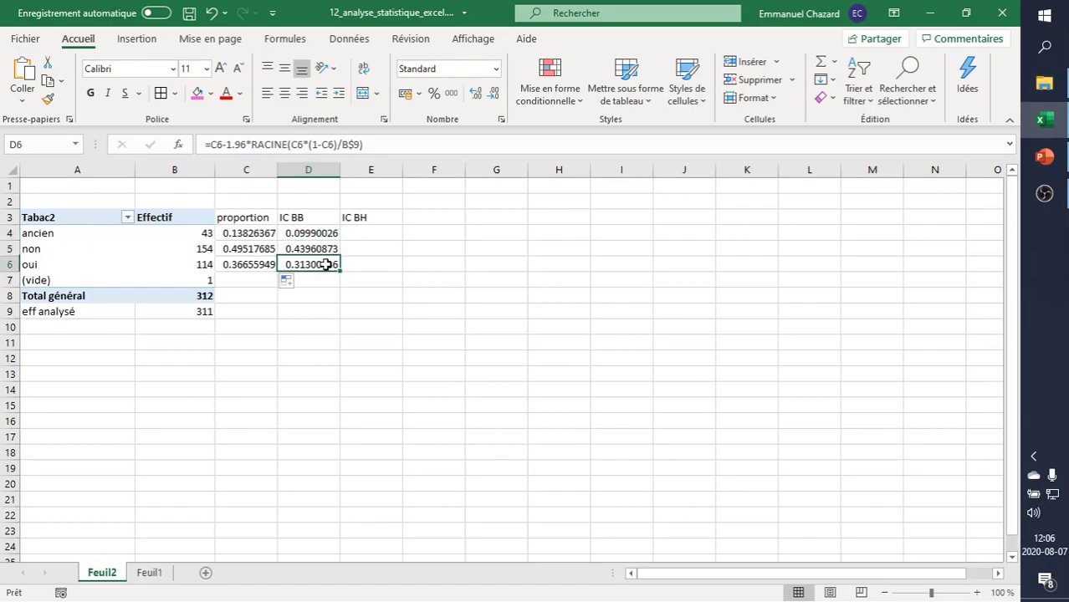
left_click(255, 264)
left_click(252, 247)
left_click(255, 227)
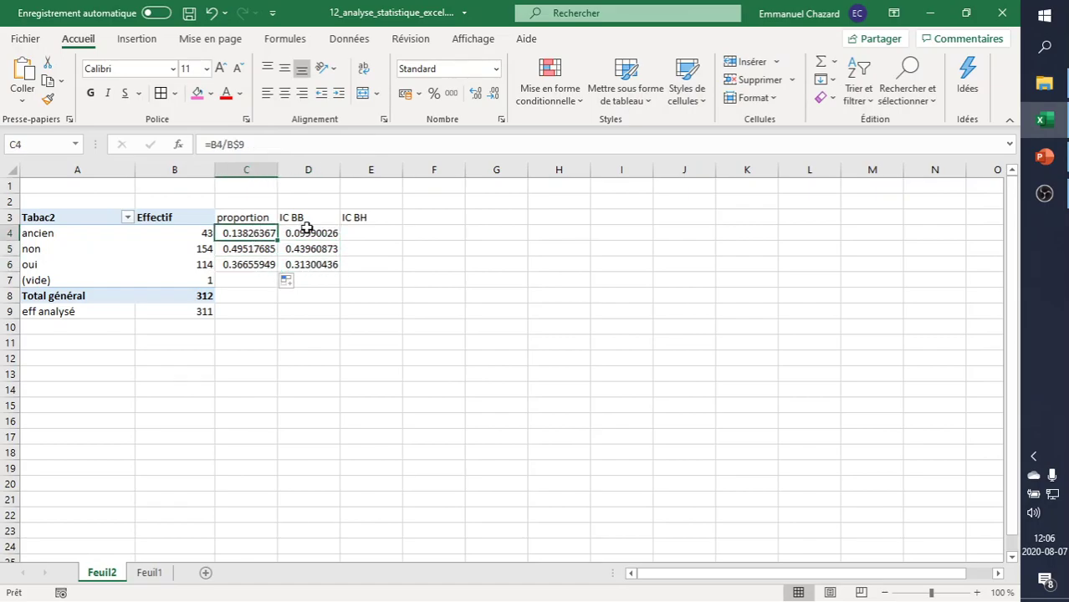
- Copy the text of the lower bound formula from D4 into E4 with its cell references unchanged
left_click(308, 233)
left_click(366, 144)
left_click_drag(366, 144, 105, 159)
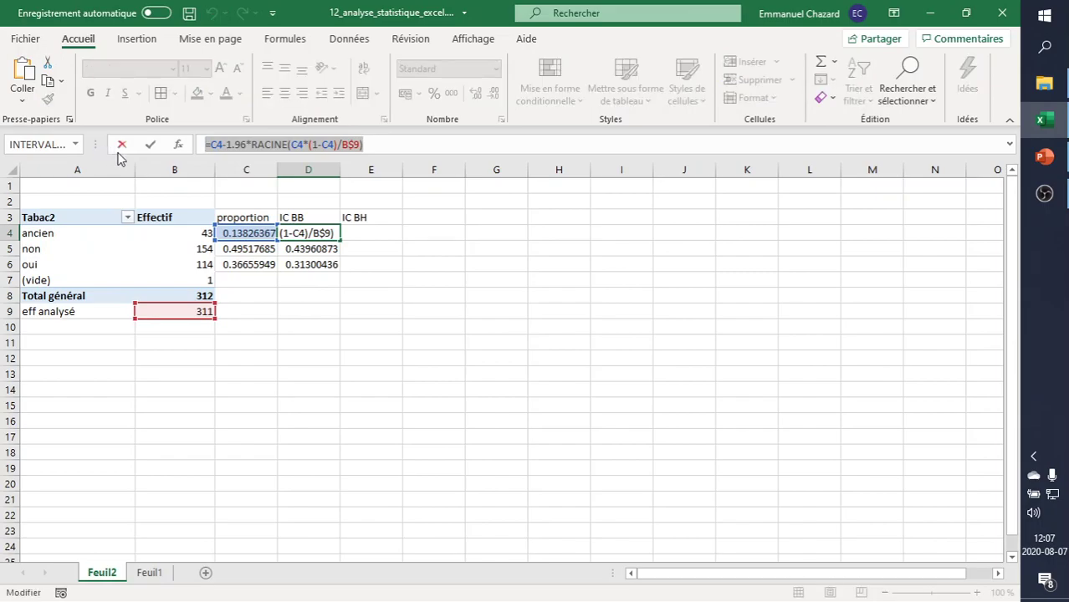
key("Escape")
left_click(360, 233)
left_click(353, 147)
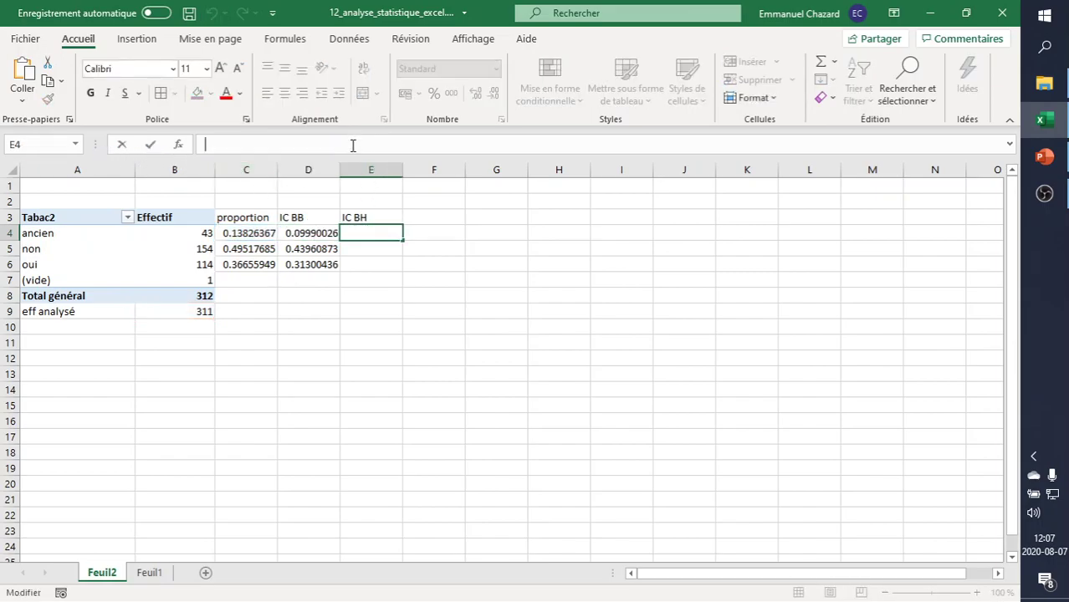
key("ctrl+v")
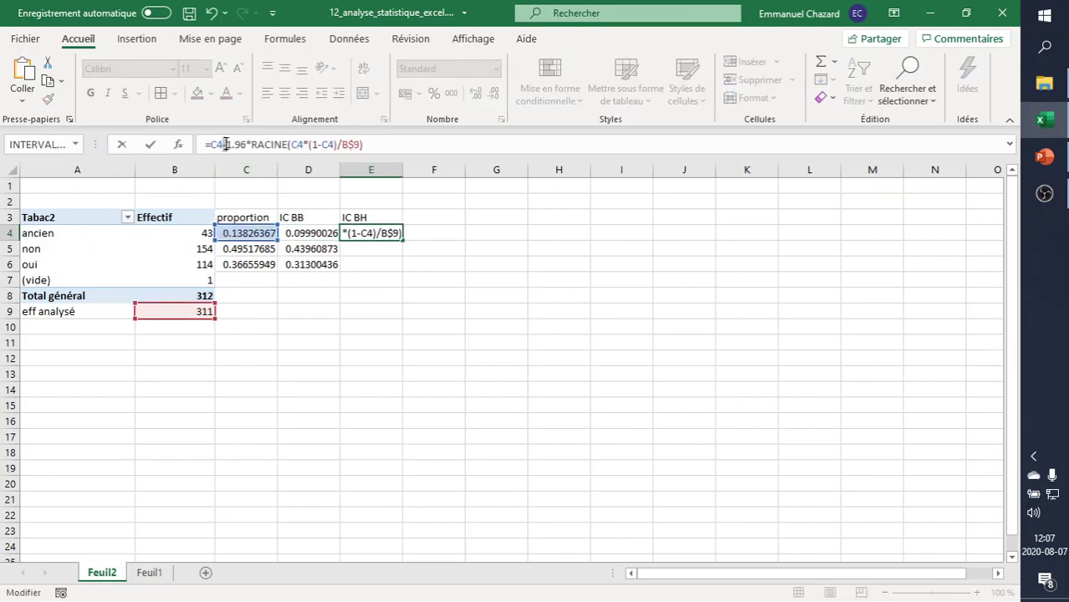
- Turn E4 into the upper bound formula =C4+1.96*RACINE(C4*(1-C4)/B$9) and fill it down to E6
left_click(226, 145)
key("BackSpace")
type("+")
key("Return")
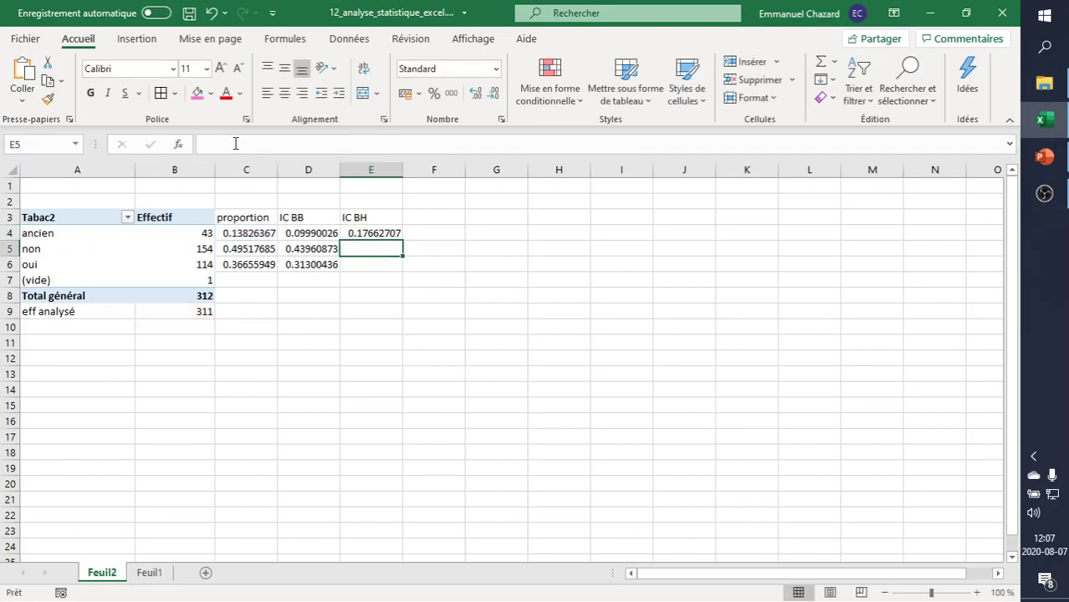
key("Up")
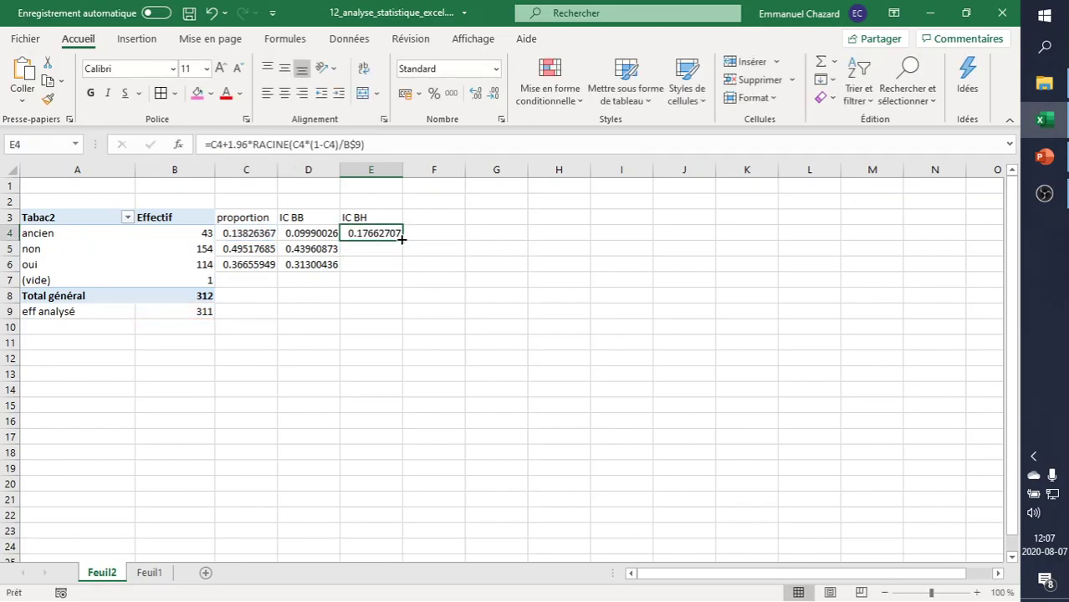
left_click_drag(402, 240, 372, 266)
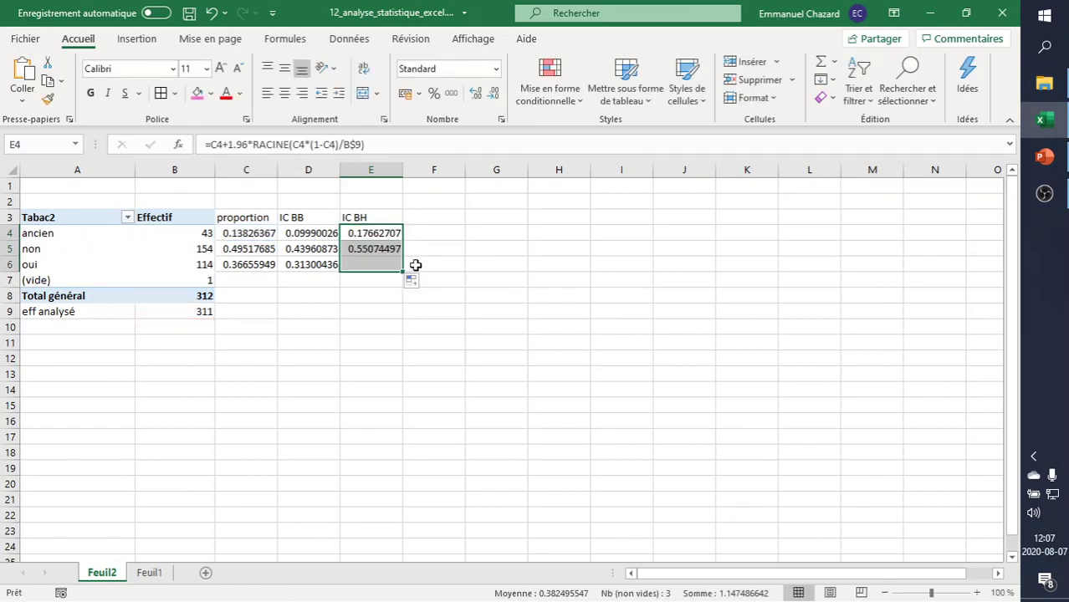
left_click(359, 286)
- Format the proportions and confidence bounds in C4:E6 as percentages with two decimal places
left_click(254, 223)
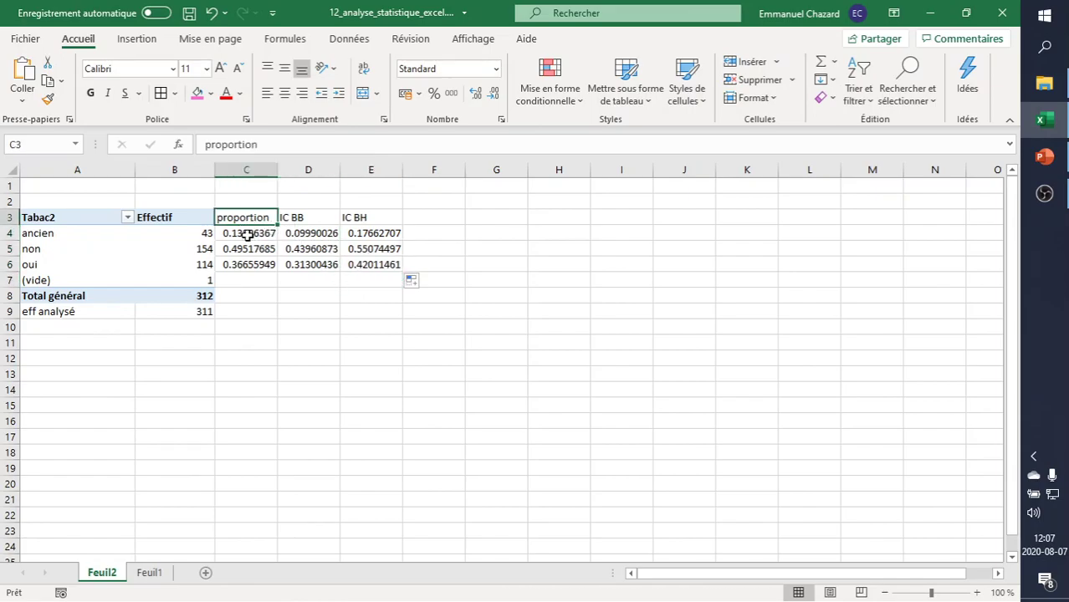
left_click(247, 236)
left_click(398, 263, "shift")
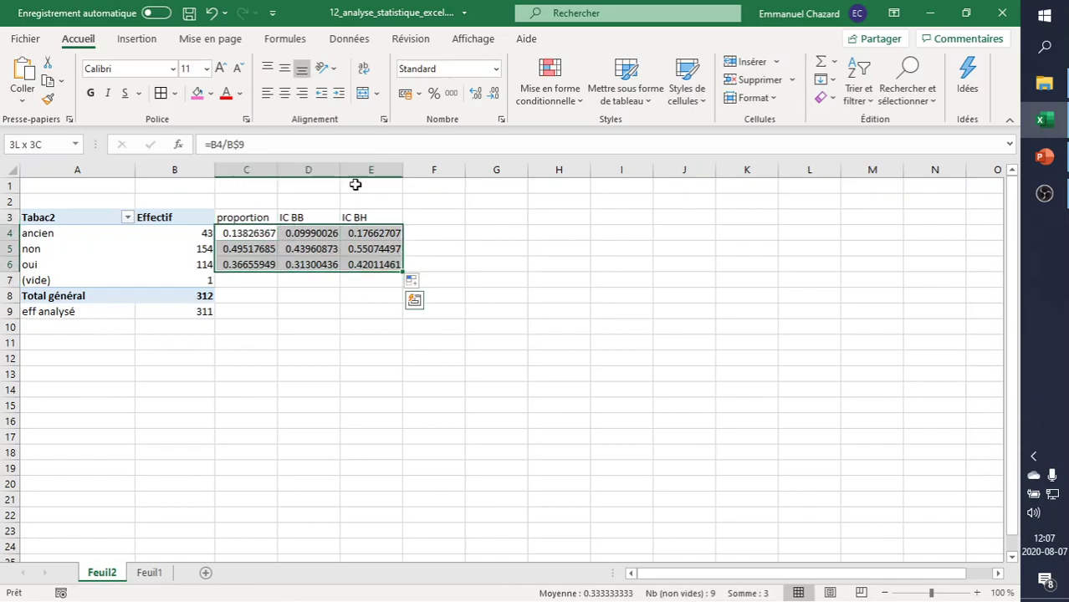
left_click(436, 93)
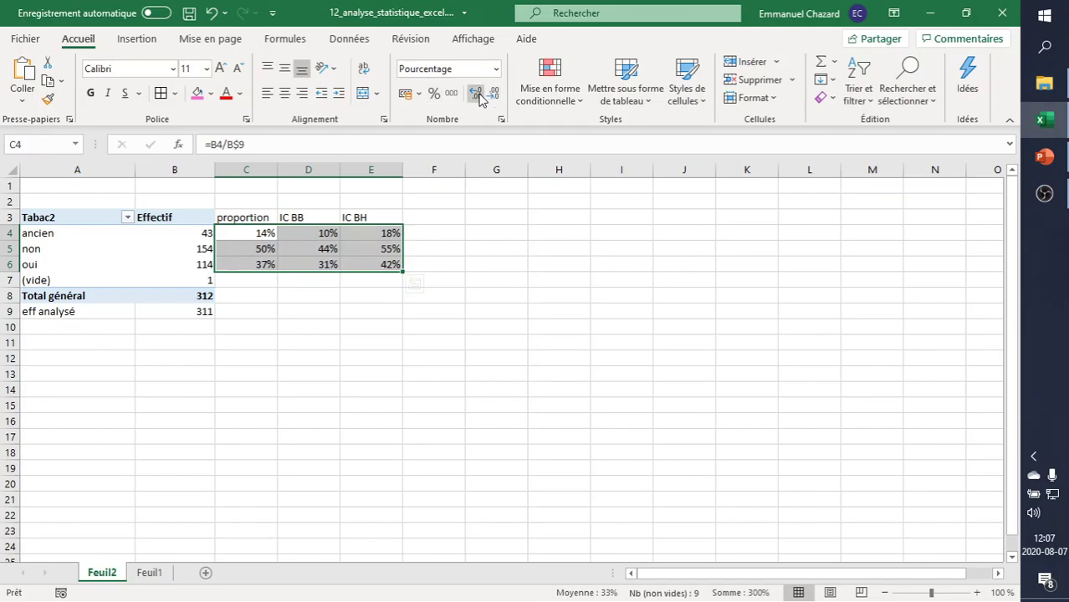
left_click(477, 94)
left_click(477, 94)
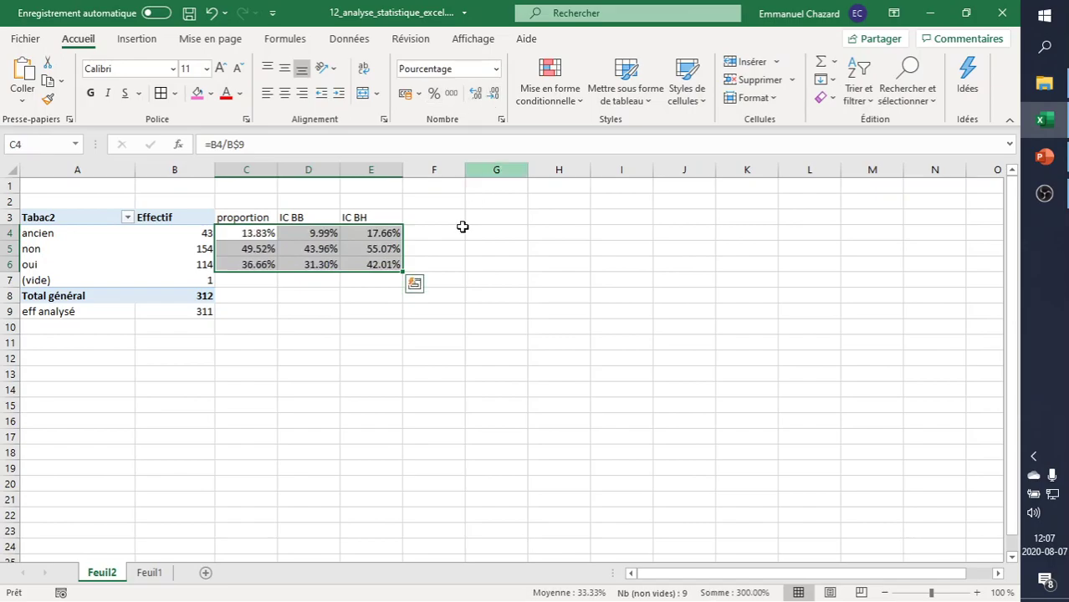
left_click(270, 299)
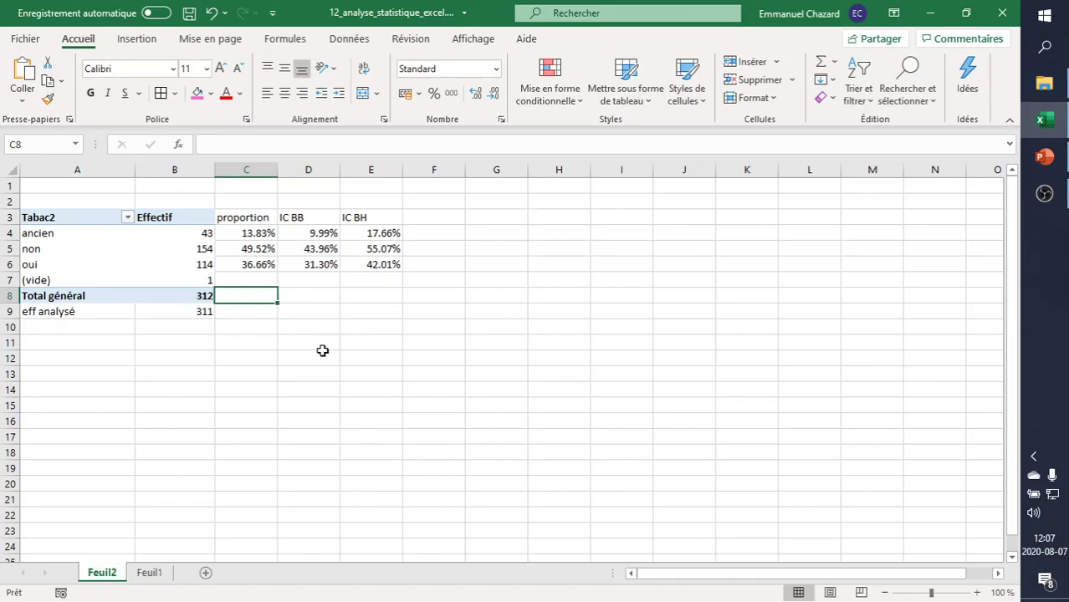